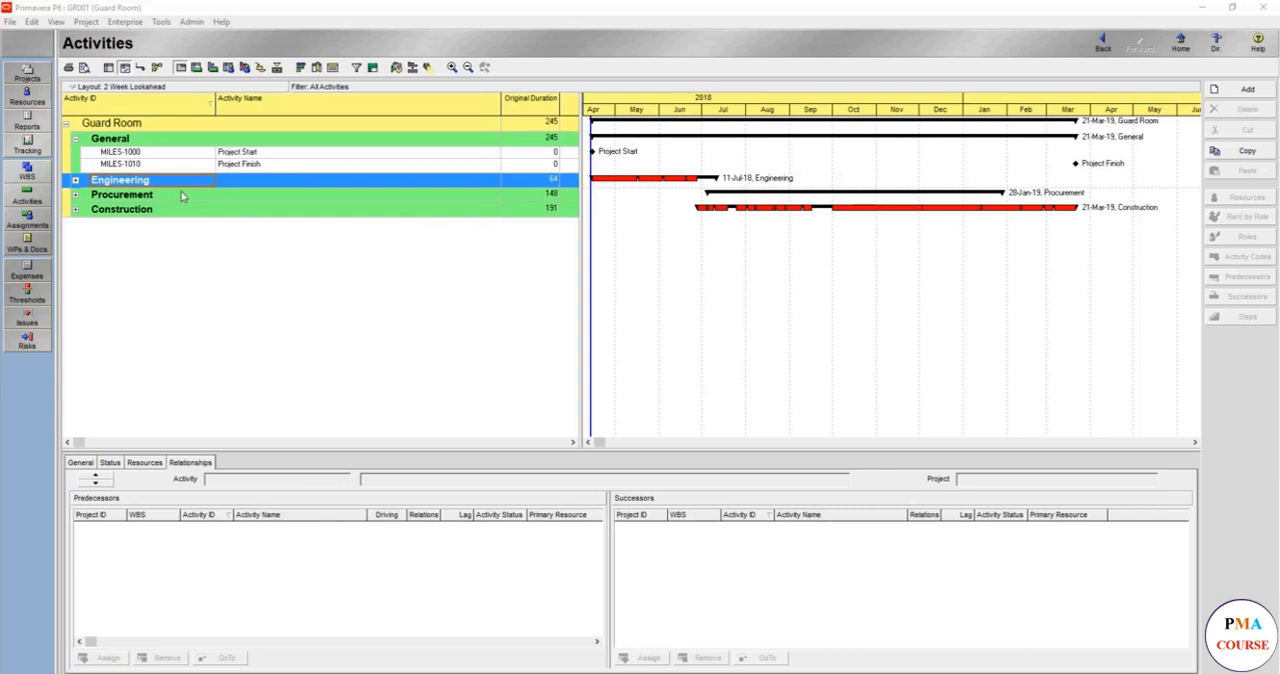
- Expand the Engineering WBS and add two new activities directly under it
{"action": "left_click", "coordinate": [76, 181]}
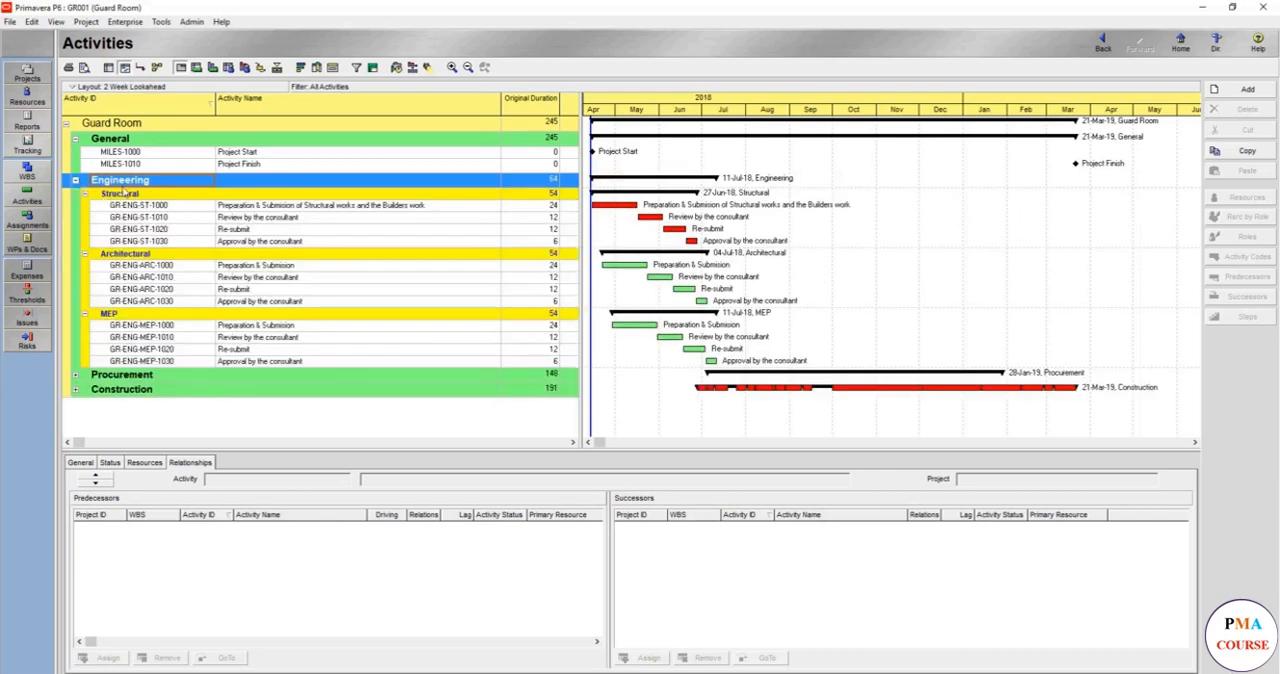
{"action": "left_click", "coordinate": [209, 207]}
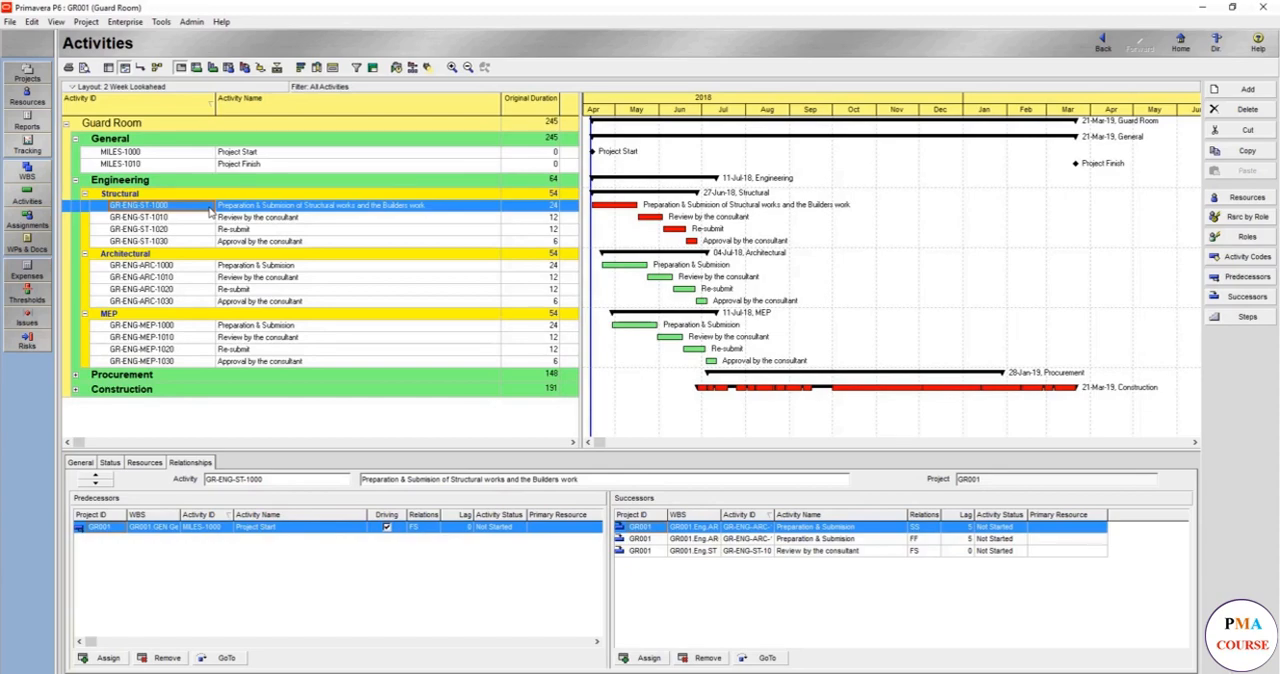
{"action": "left_click", "coordinate": [238, 244]}
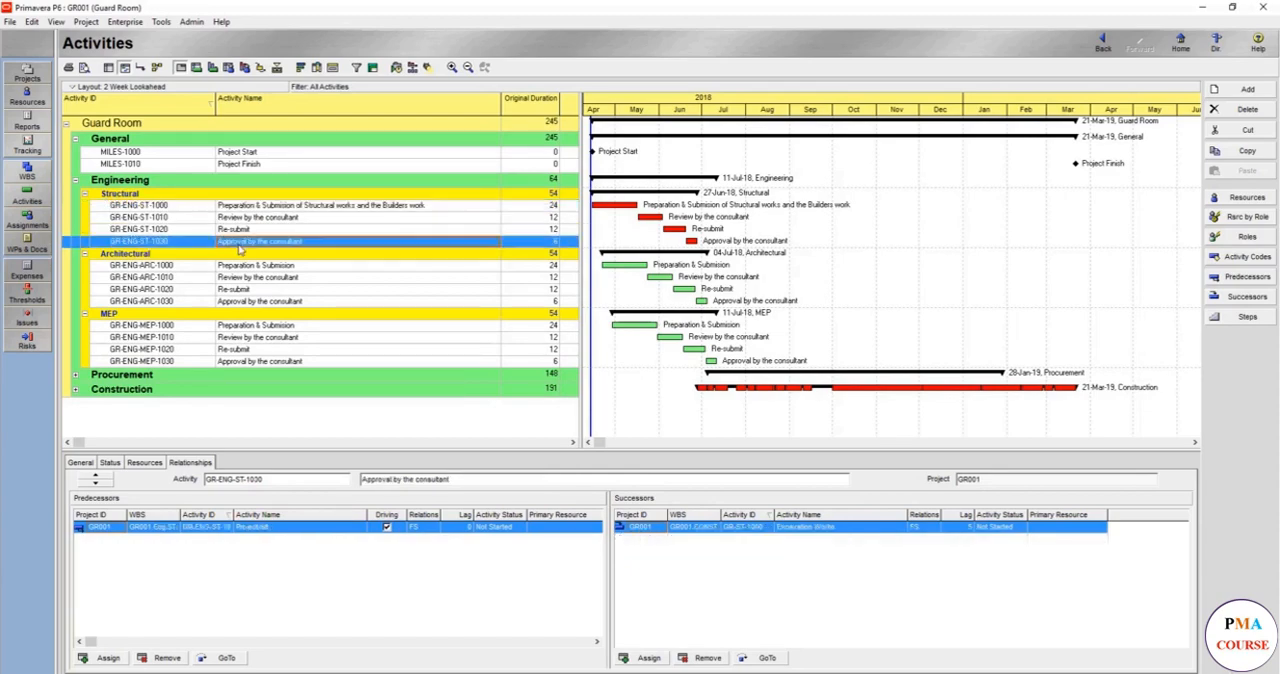
{"action": "left_click", "coordinate": [196, 184]}
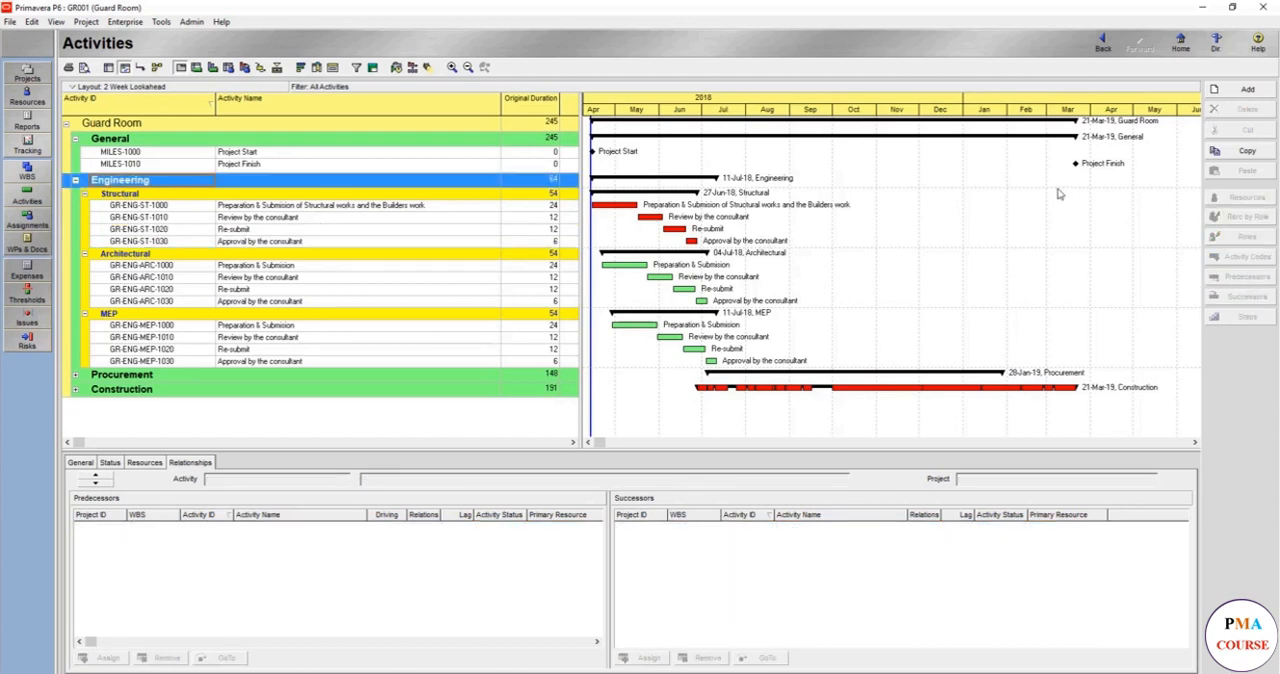
{"action": "left_click", "coordinate": [1224, 95]}
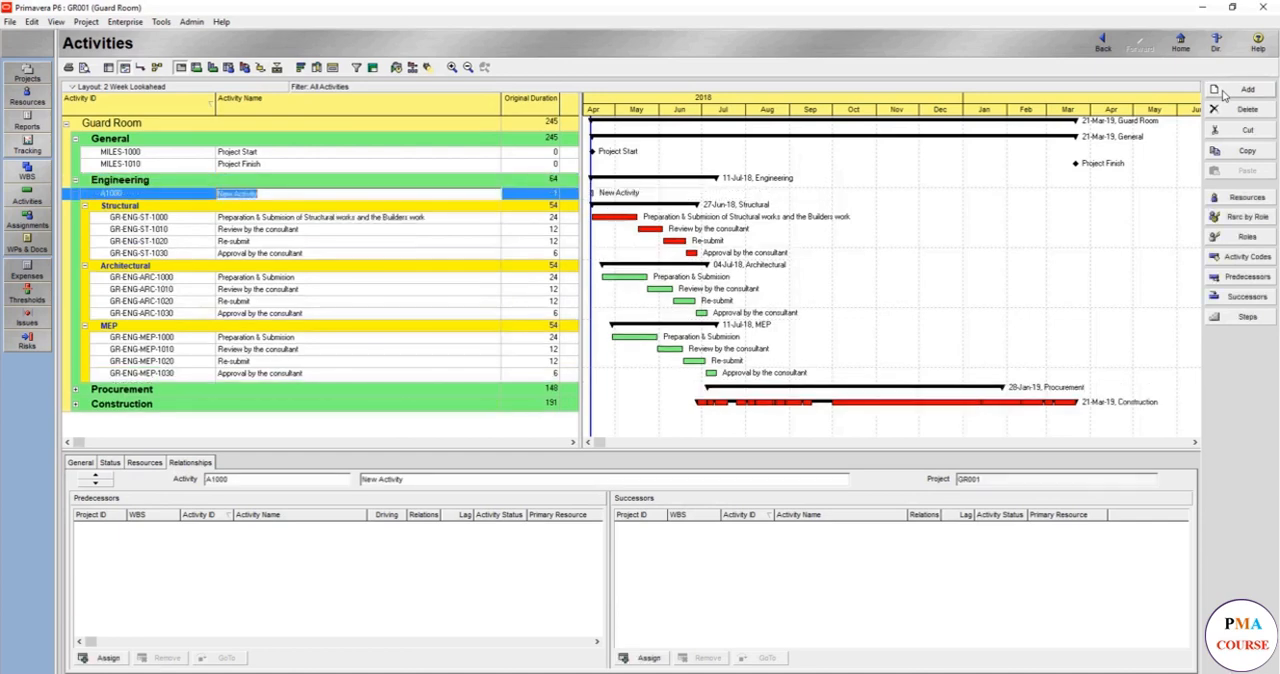
{"action": "left_click", "coordinate": [1224, 95]}
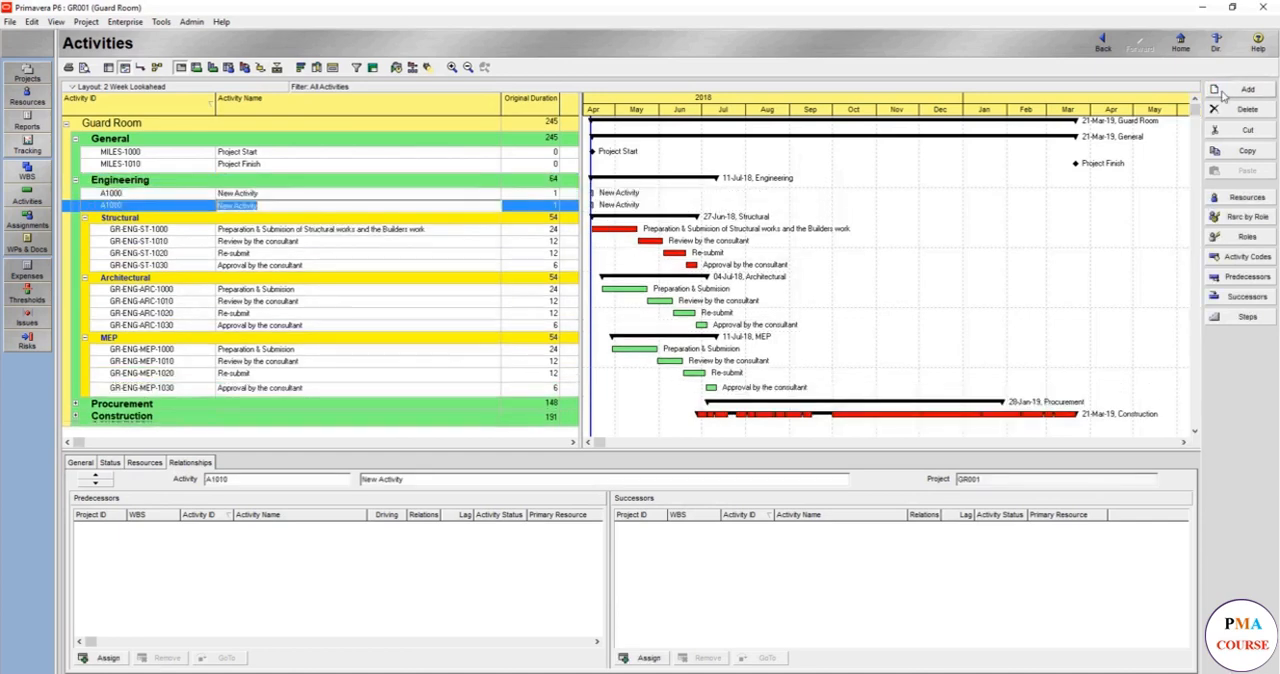
- Change the IDs of the two new Engineering activities to MILES-1020 and MILES-1030, following the project milestones' ID pattern
{"action": "left_click", "coordinate": [166, 153]}
{"action": "key", "text": "ctrl+c"}
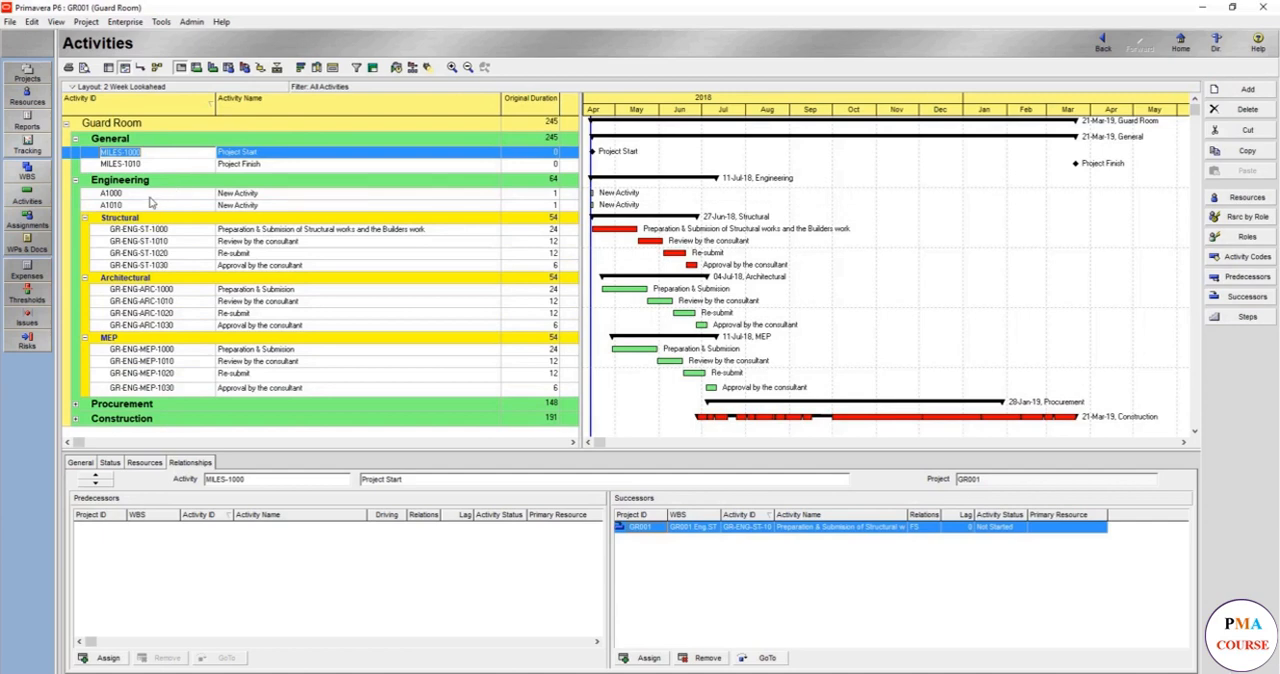
{"action": "left_click", "coordinate": [148, 196]}
{"action": "key", "text": "ctrl+v"}
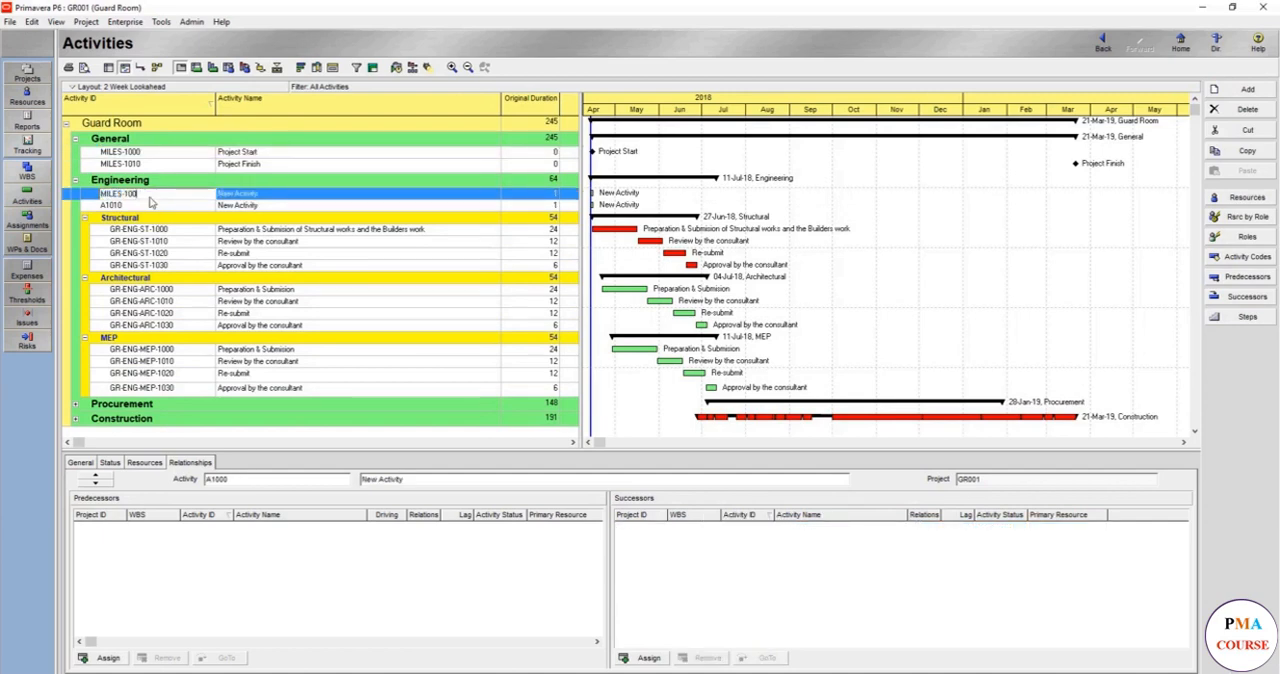
{"action": "type", "text": "0"}
{"action": "key", "text": "Return"}
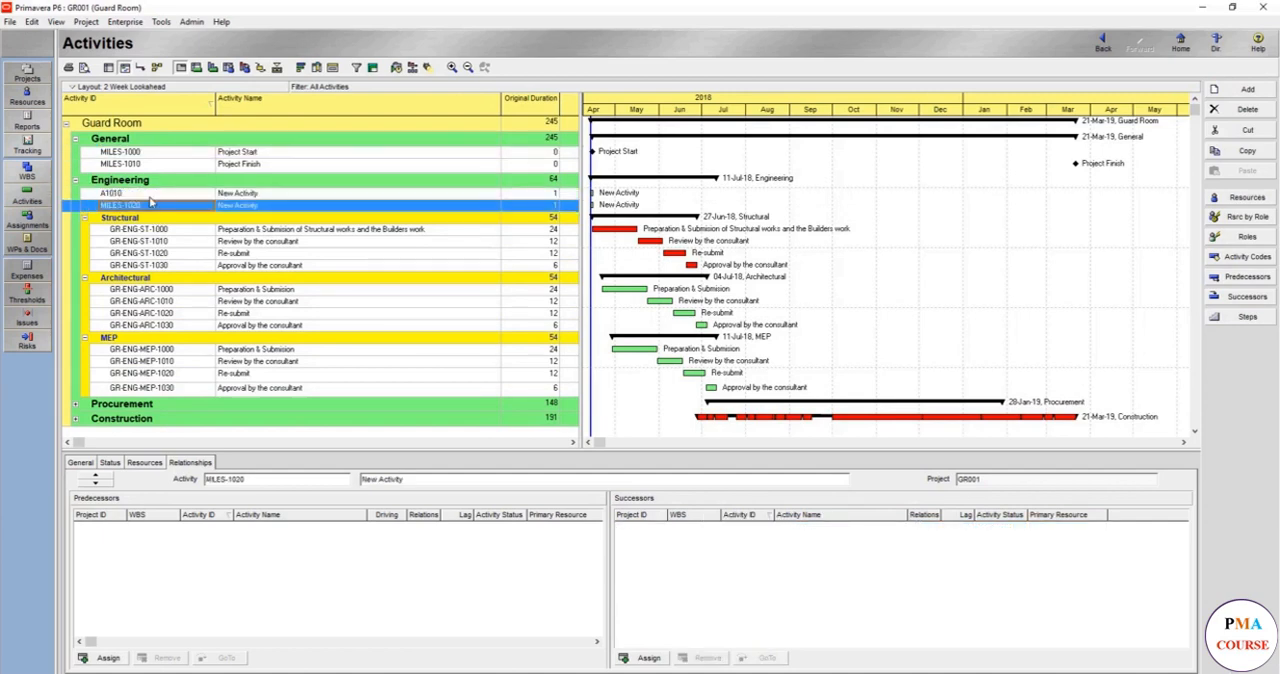
{"action": "left_click", "coordinate": [150, 195]}
{"action": "left_click", "coordinate": [150, 195]}
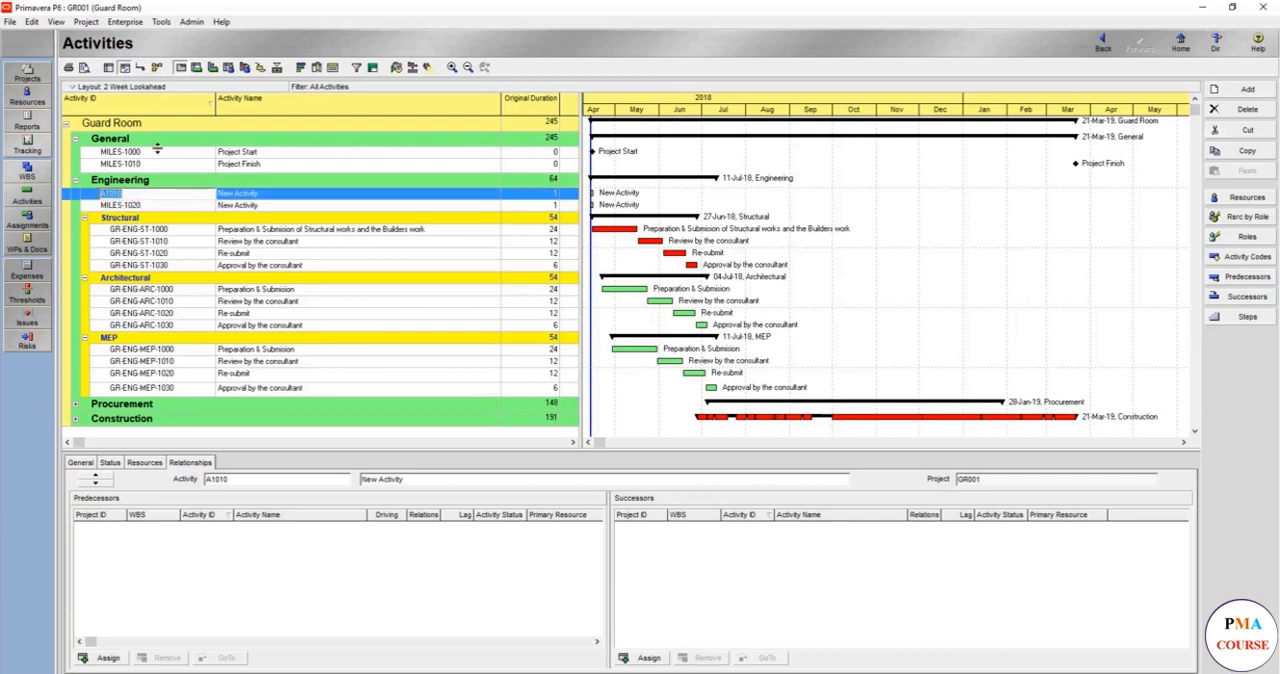
{"action": "key", "text": "ctrl+v"}
{"action": "key", "text": "Return"}
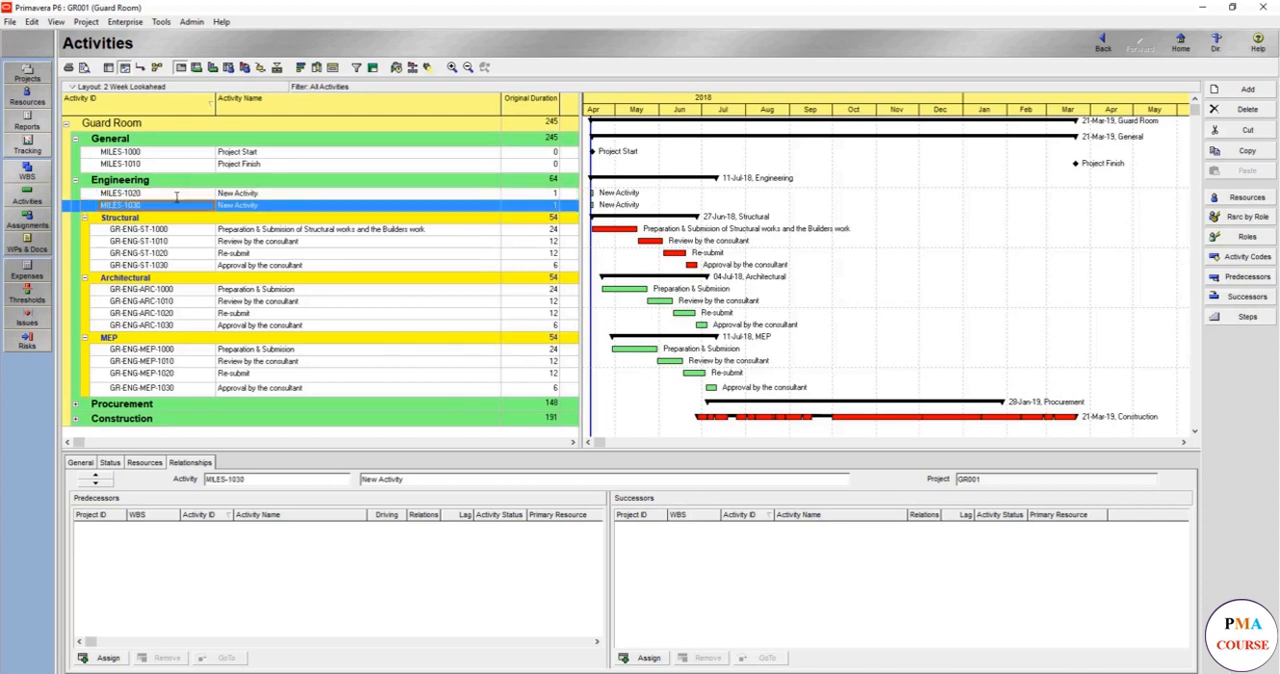
- Name activity MILES-1020 "Engineering Strat"
{"action": "left_click", "coordinate": [286, 194]}
{"action": "left_click", "coordinate": [287, 194]}
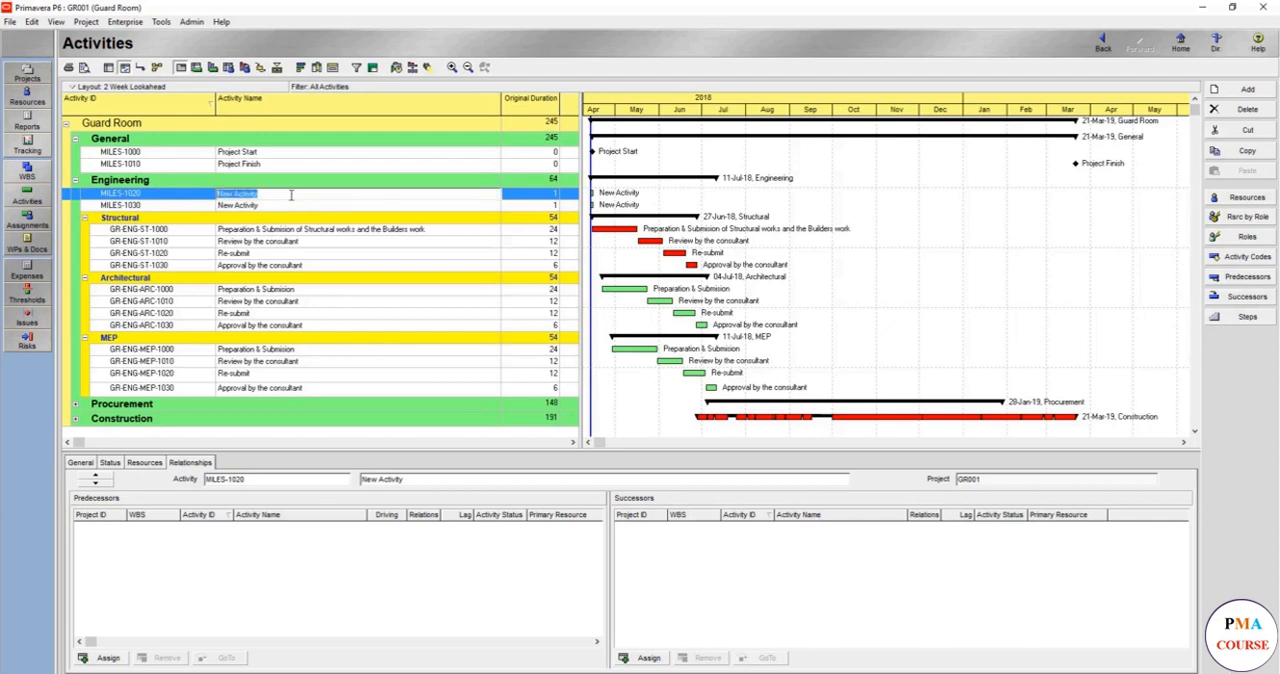
{"action": "type", "text": "Engineering Strat"}
{"action": "key", "text": "Return"}
{"action": "key", "text": "Down"}
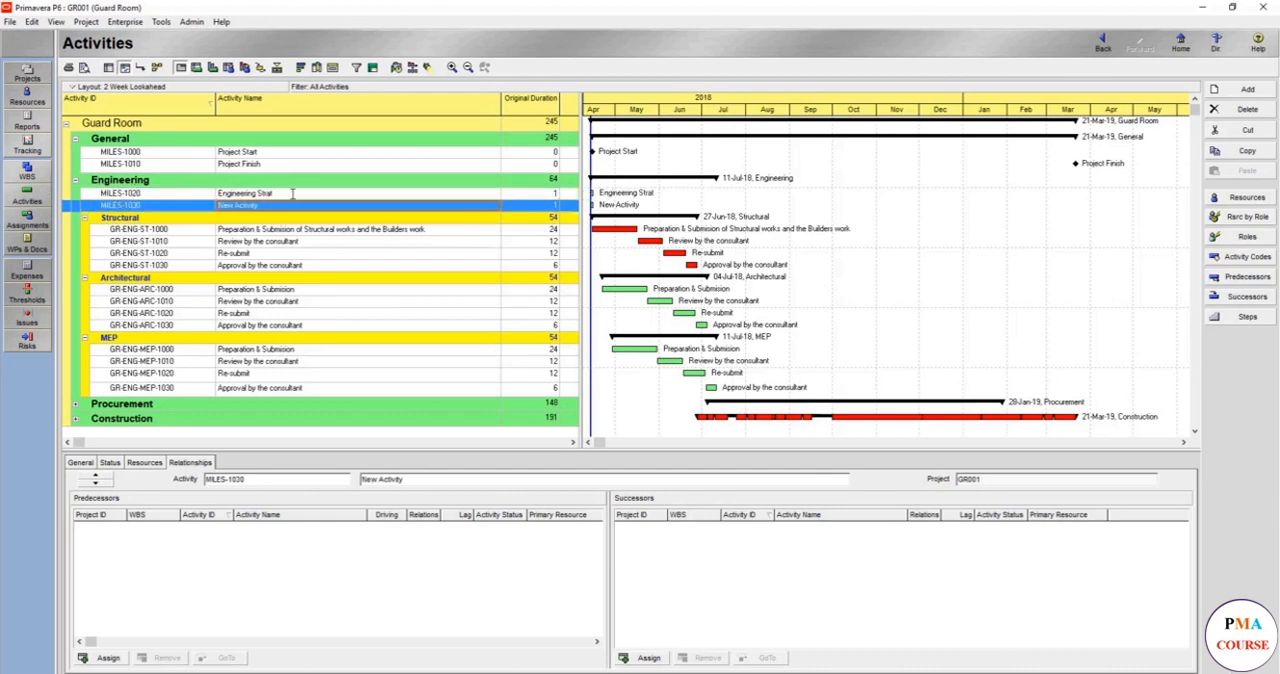
- Name activity MILES-1030 "Engineering Finish"
{"action": "key", "text": "Tab"}
{"action": "key", "text": "F2"}
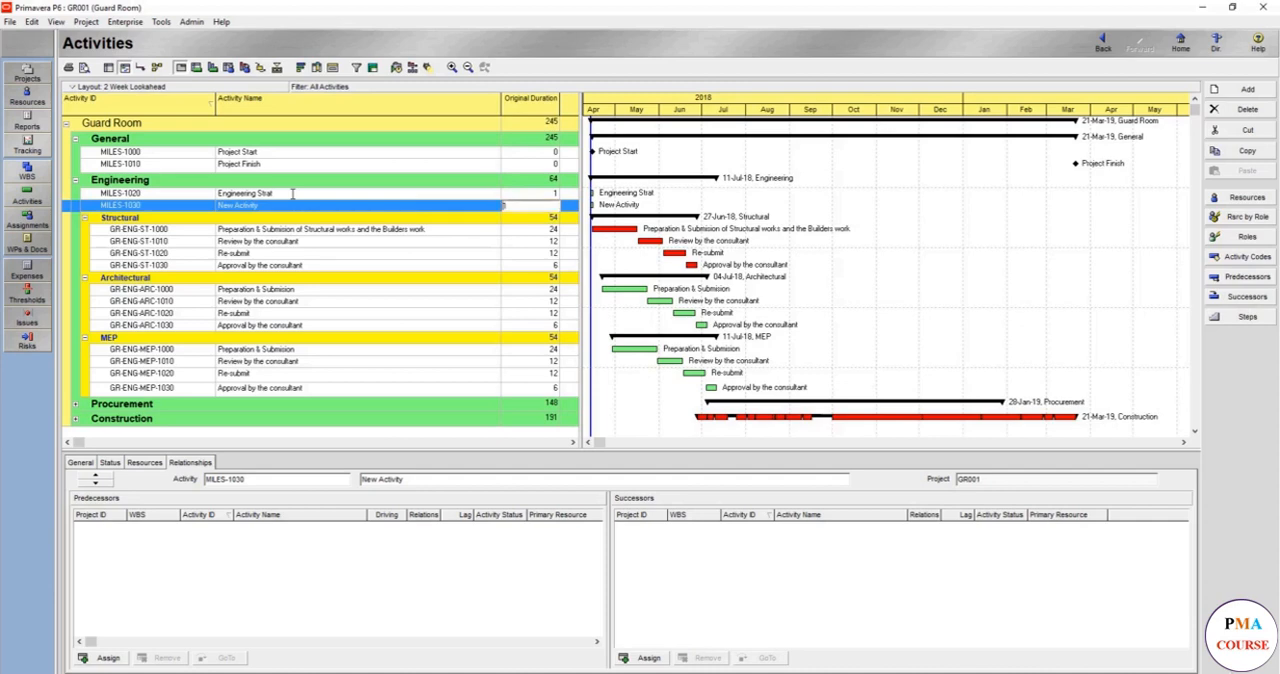
{"action": "key", "text": "Return"}
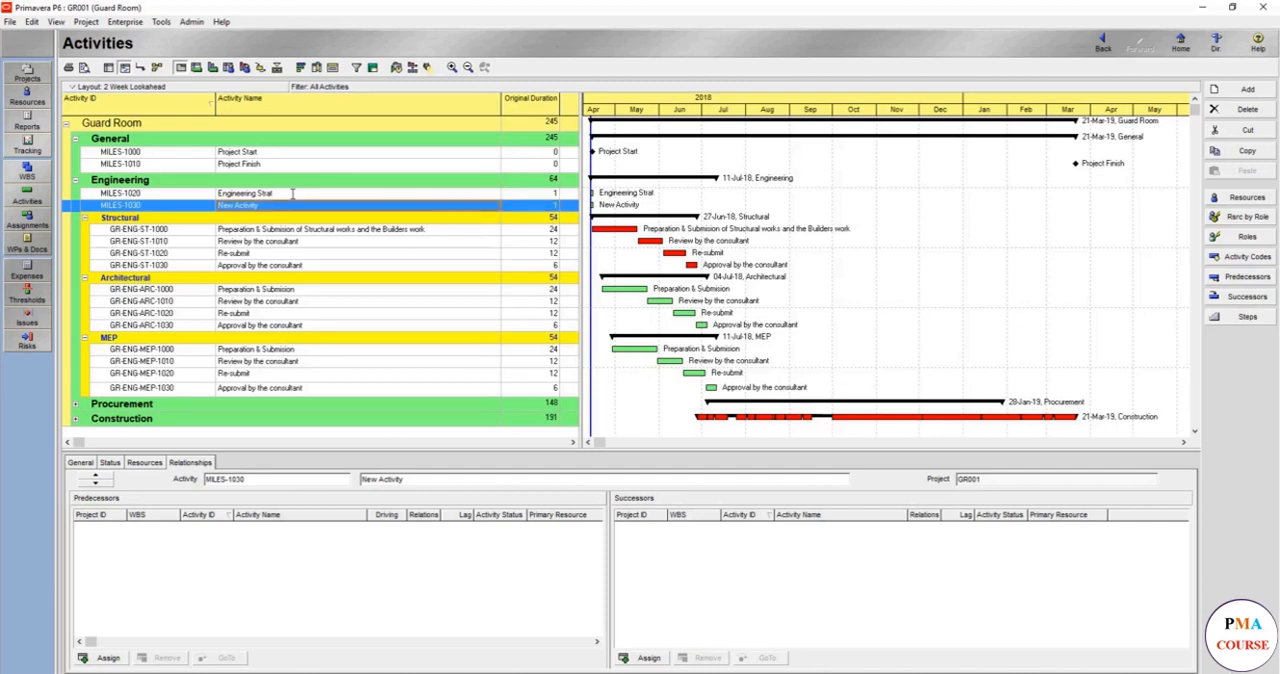
{"action": "key", "text": "F2"}
{"action": "type", "text": "E"}
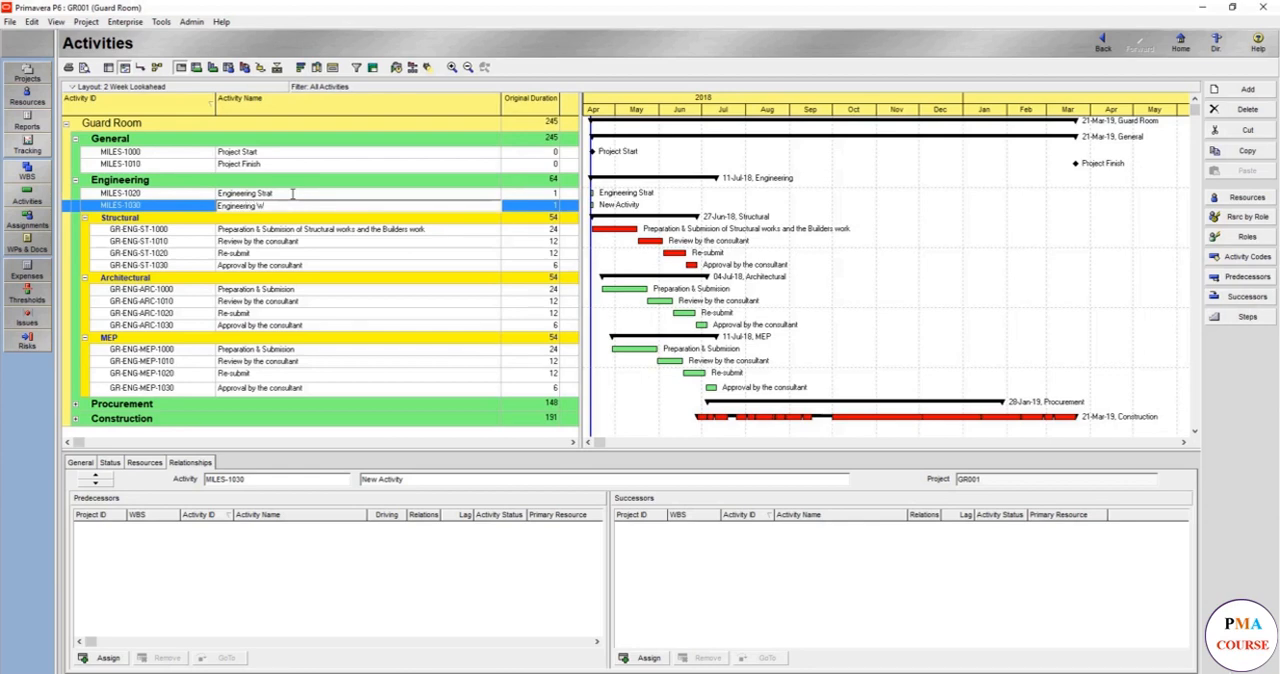
{"action": "type", "text": "ngineering Finish"}
{"action": "key", "text": "Return"}
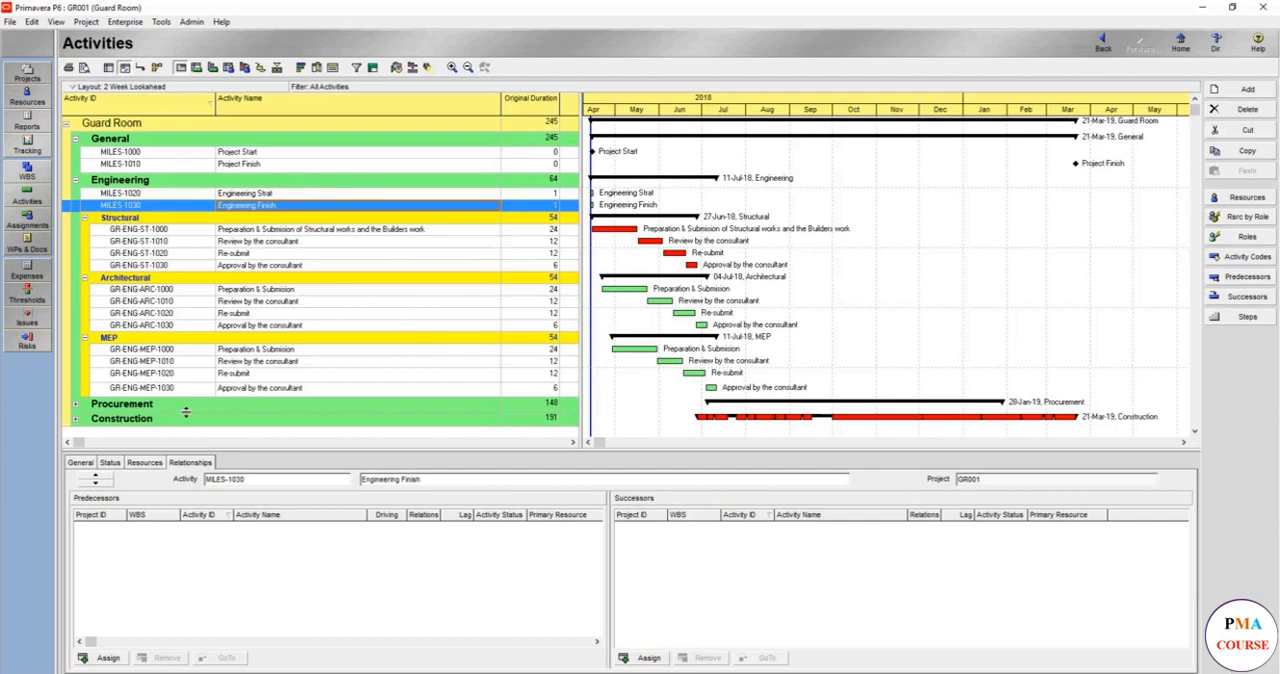
- Set the activity type of Engineering Finish (MILES-1030) to Finish Milestone
{"action": "left_click", "coordinate": [118, 465]}
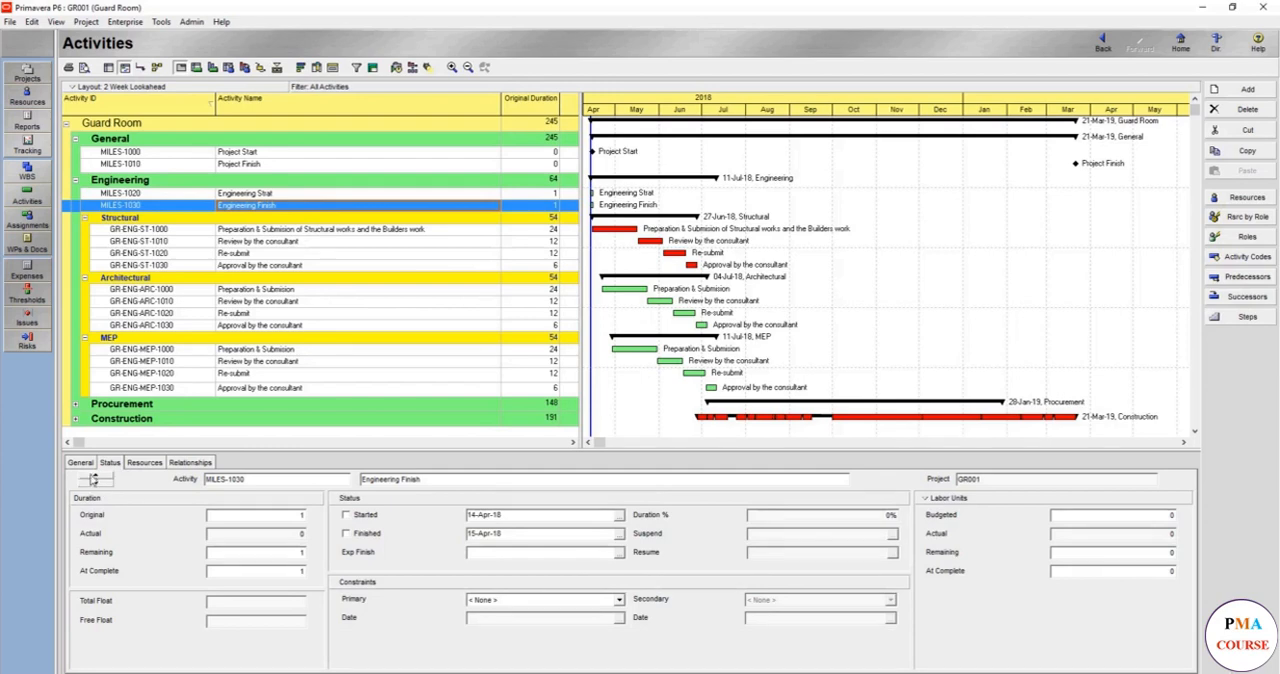
{"action": "left_click", "coordinate": [80, 462]}
{"action": "left_click", "coordinate": [238, 516]}
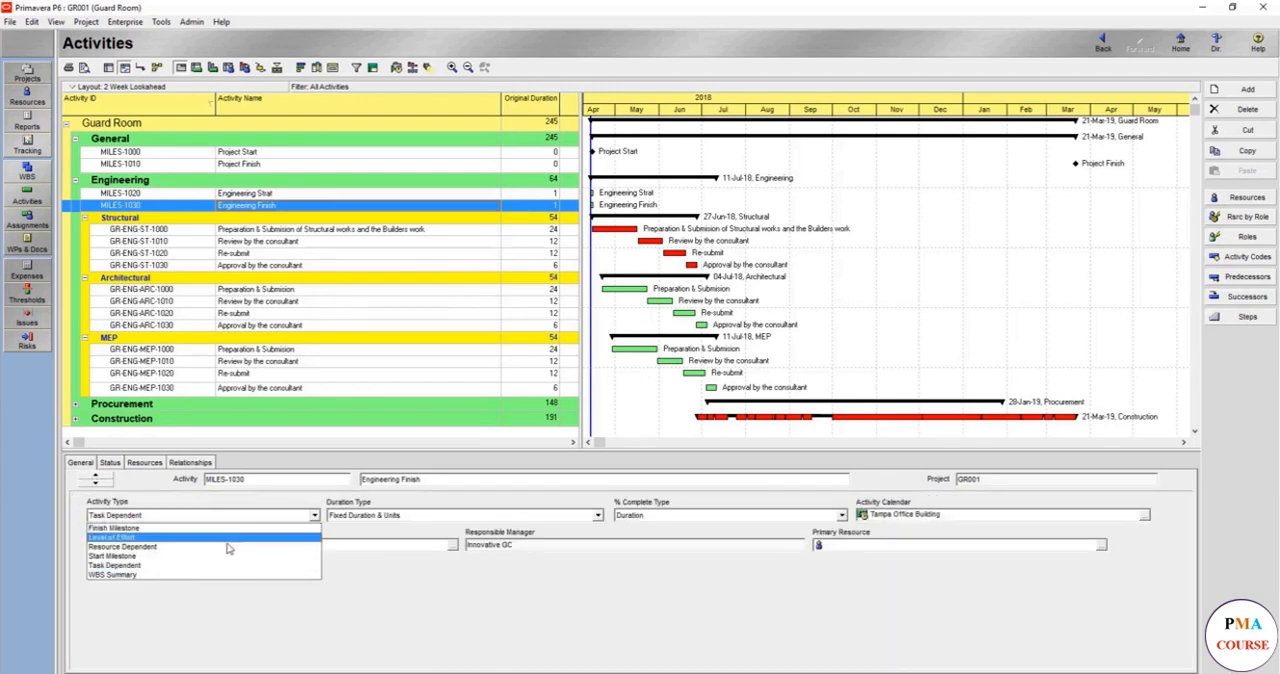
{"action": "left_click", "coordinate": [230, 528]}
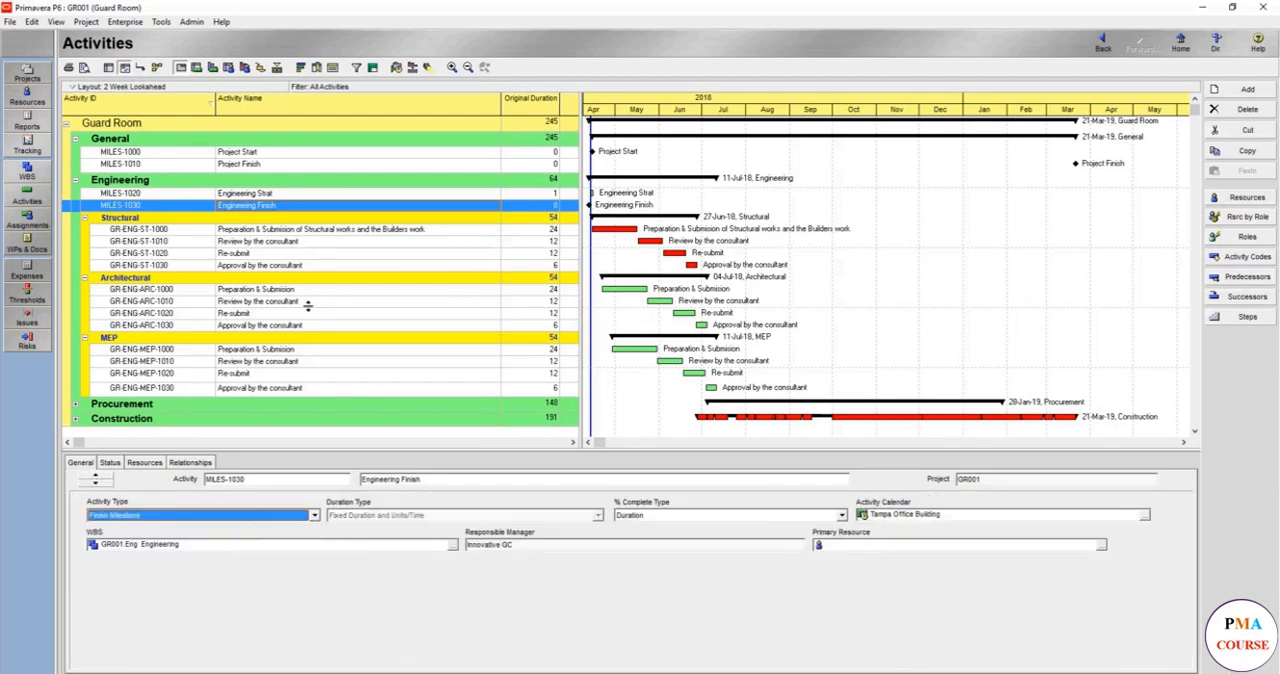
- Correct the name of MILES-1020 to "Engineering Start" and set its activity type to Start Milestone
{"action": "left_click", "coordinate": [285, 195]}
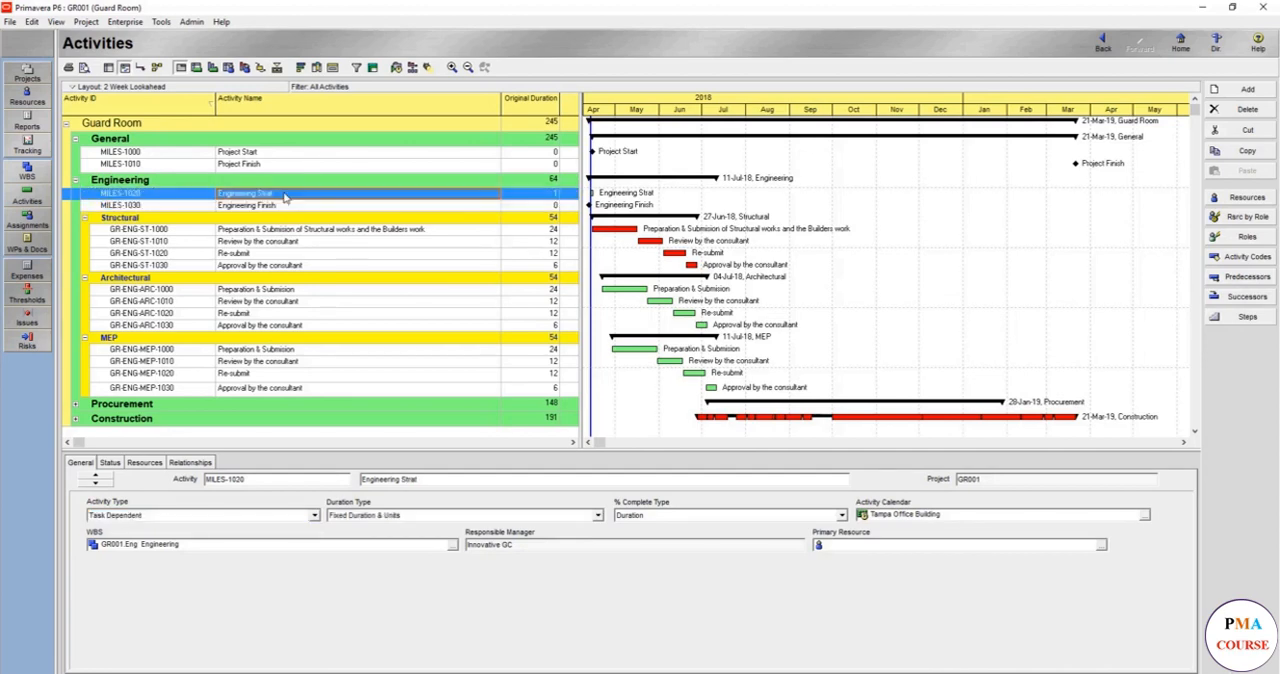
{"action": "left_click", "coordinate": [274, 196]}
{"action": "left_click", "coordinate": [269, 195]}
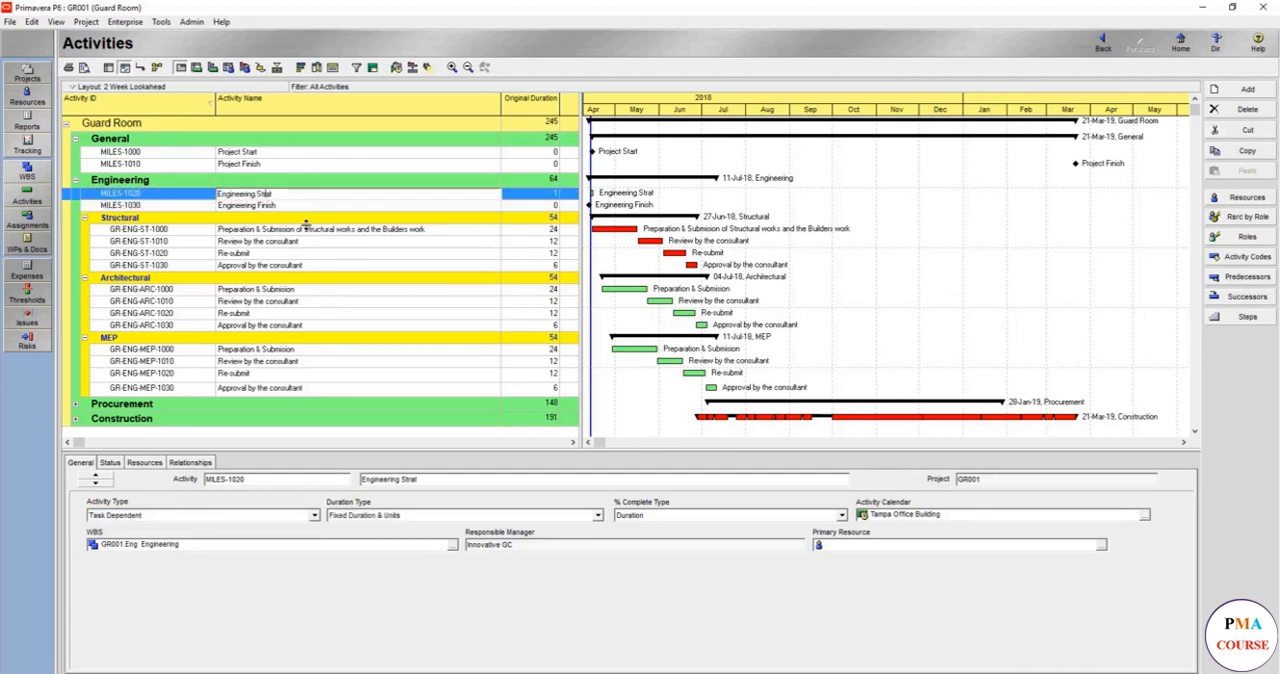
{"action": "type", "text": "r"}
{"action": "left_click", "coordinate": [304, 515]}
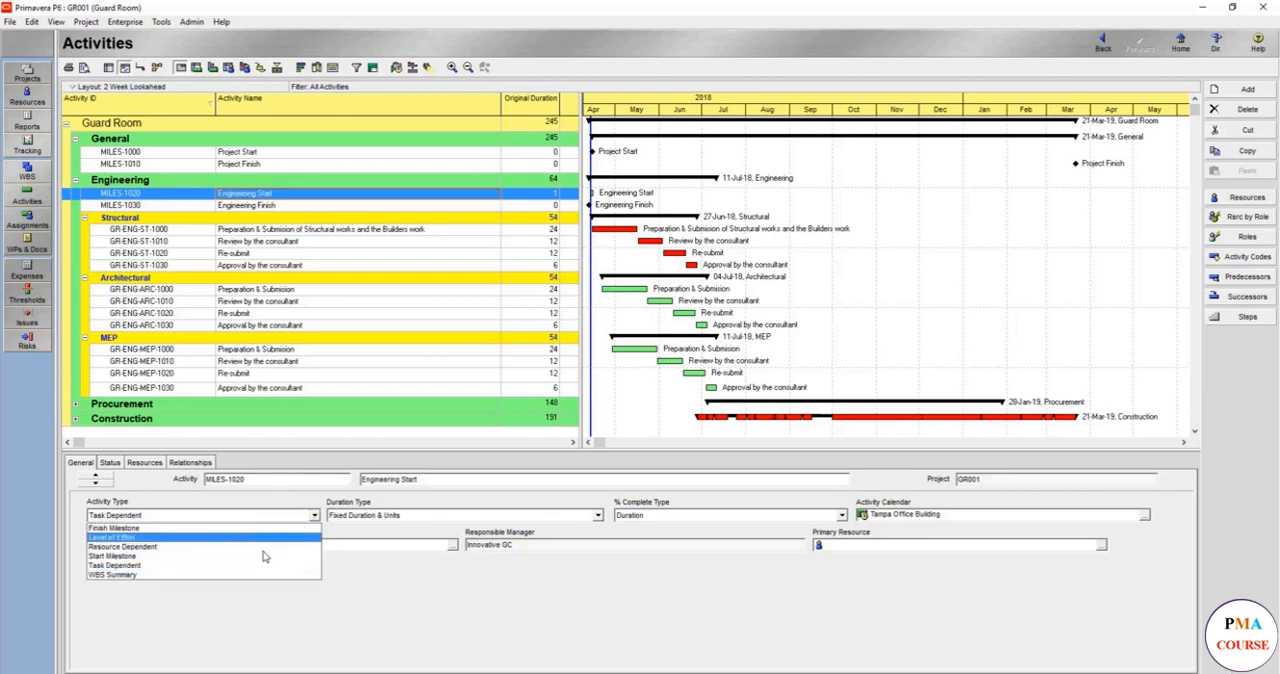
{"action": "left_click", "coordinate": [264, 556]}
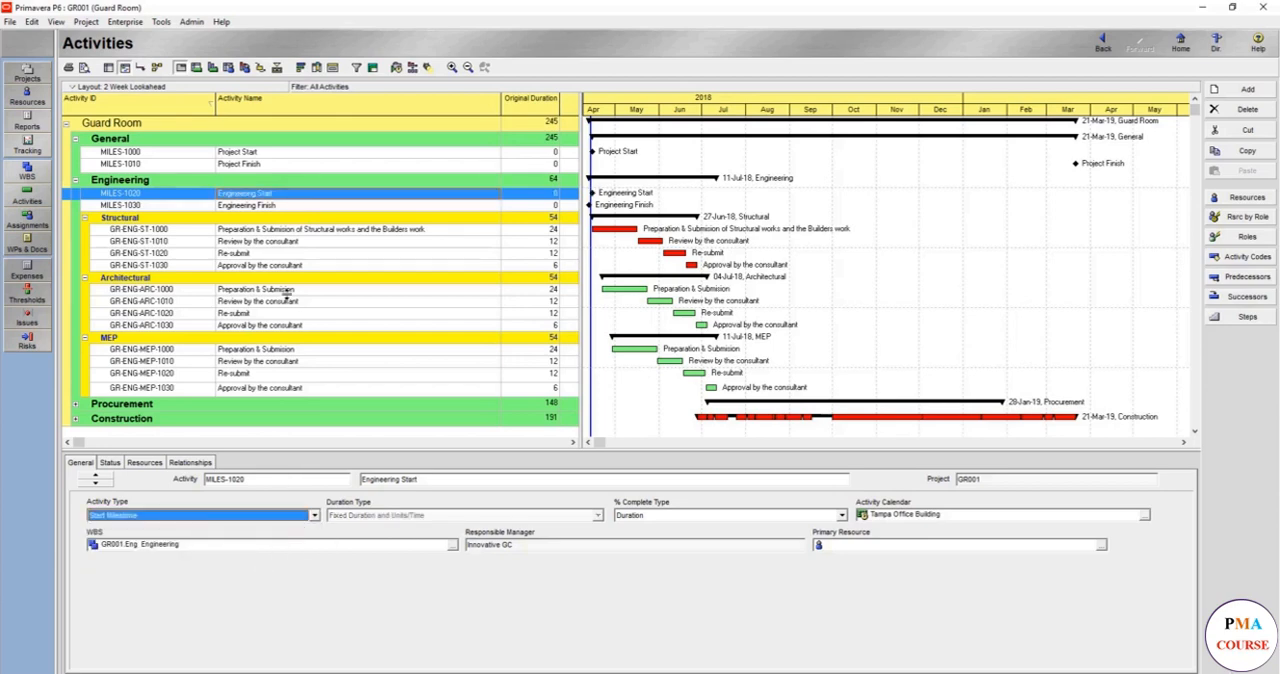
- Link Project Start (MILES-1000) as predecessor to Engineering Start (MILES-1020)
{"action": "left_click", "coordinate": [298, 230]}
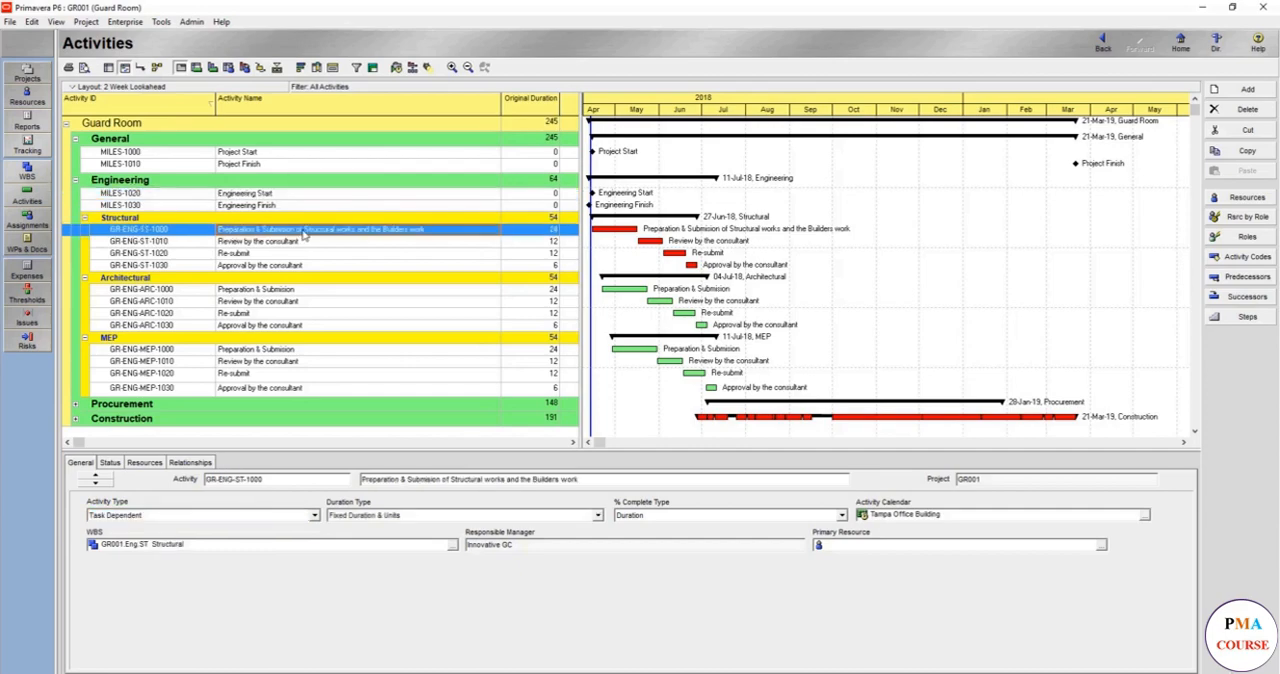
{"action": "left_click", "coordinate": [279, 197]}
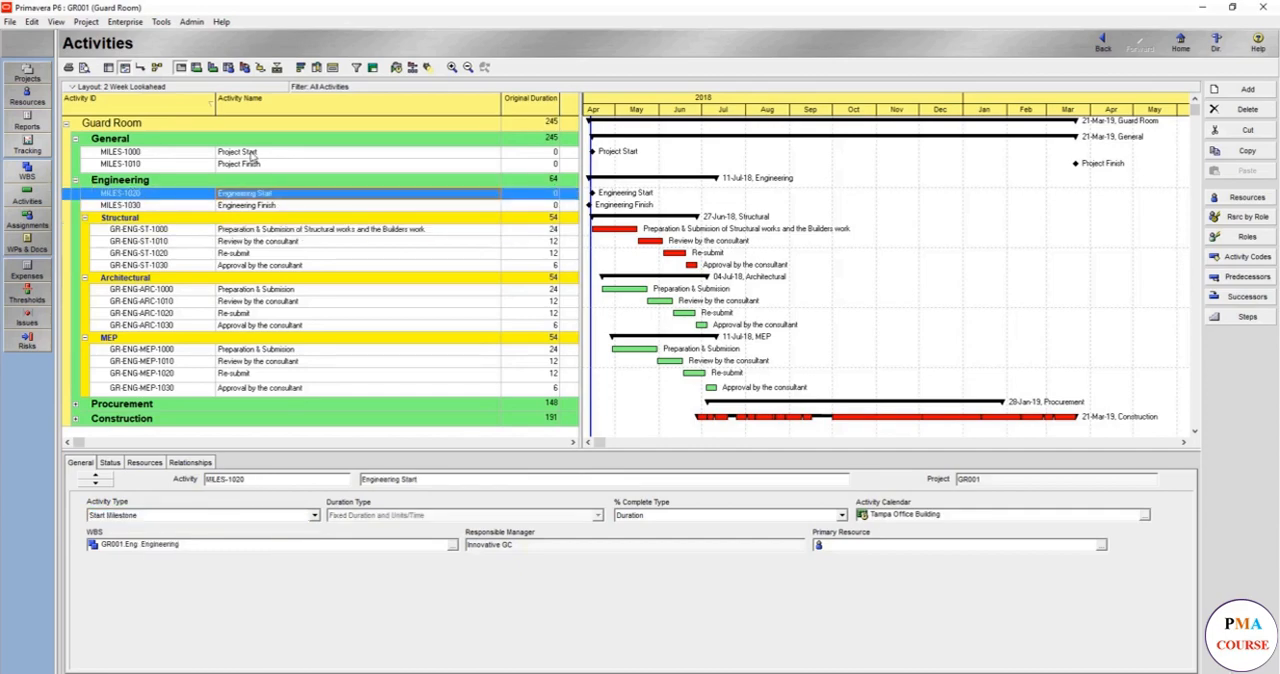
{"action": "left_click", "coordinate": [147, 466]}
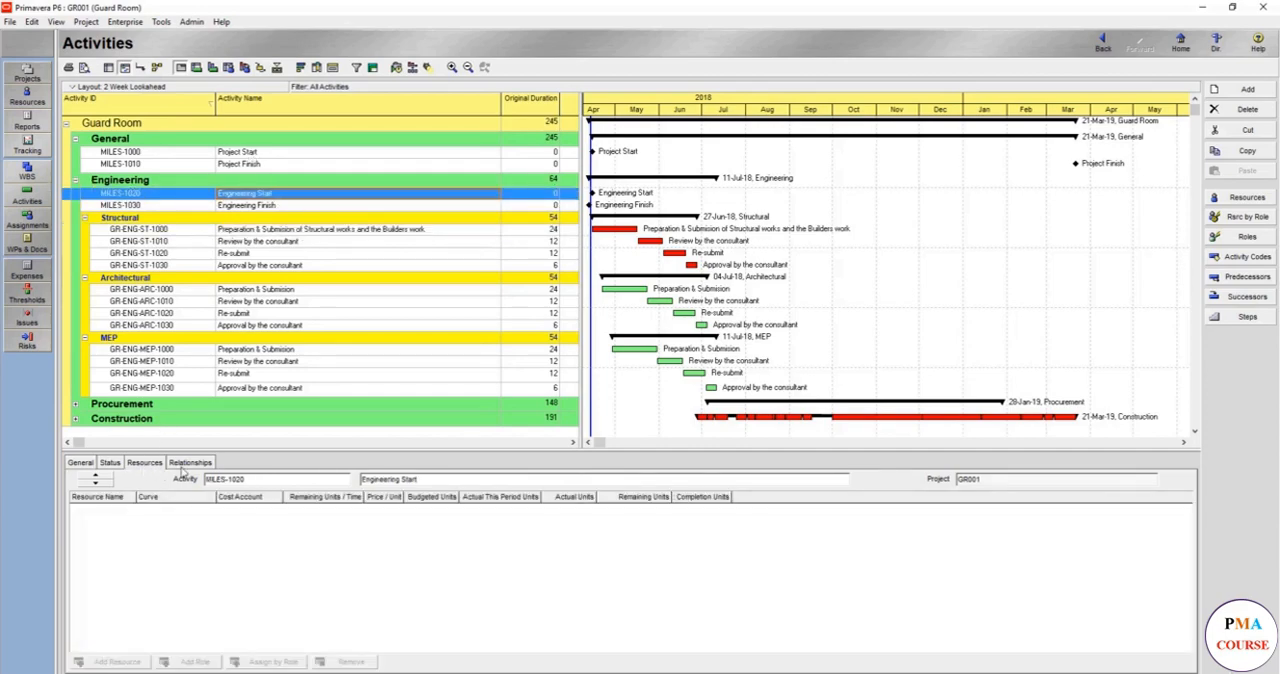
{"action": "left_click", "coordinate": [187, 466]}
{"action": "left_click", "coordinate": [263, 152], "text": "ctrl"}
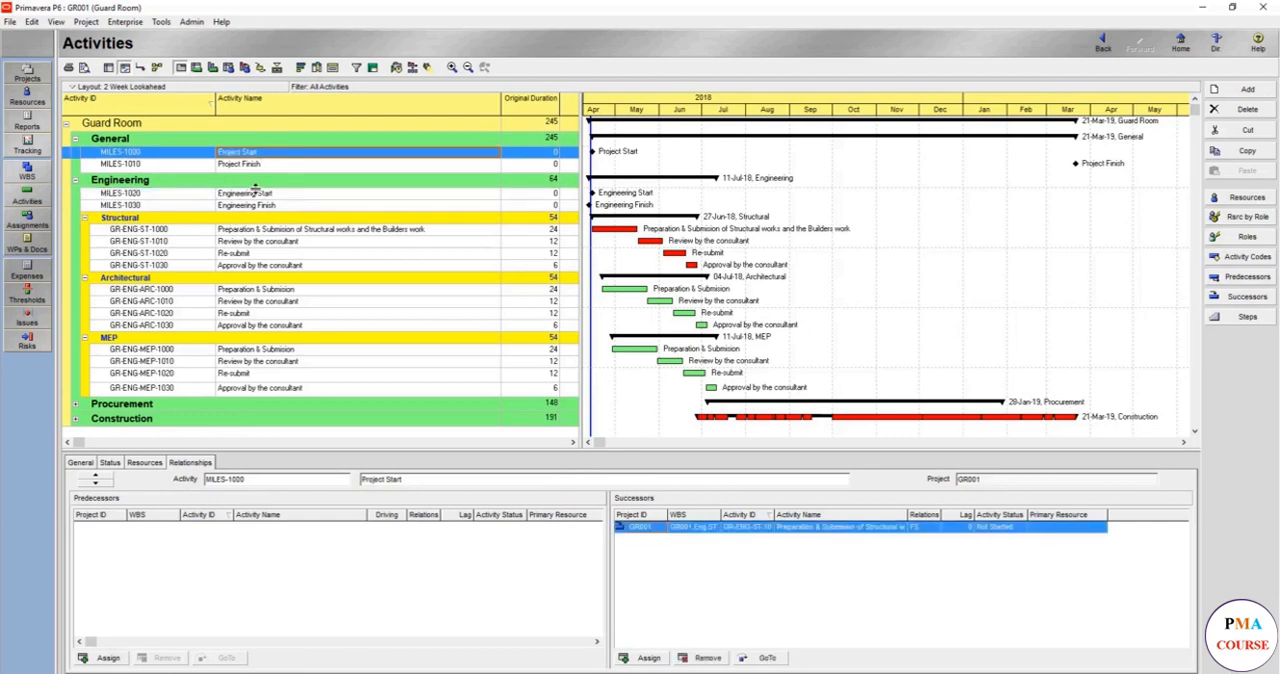
{"action": "right_click", "coordinate": [257, 194]}
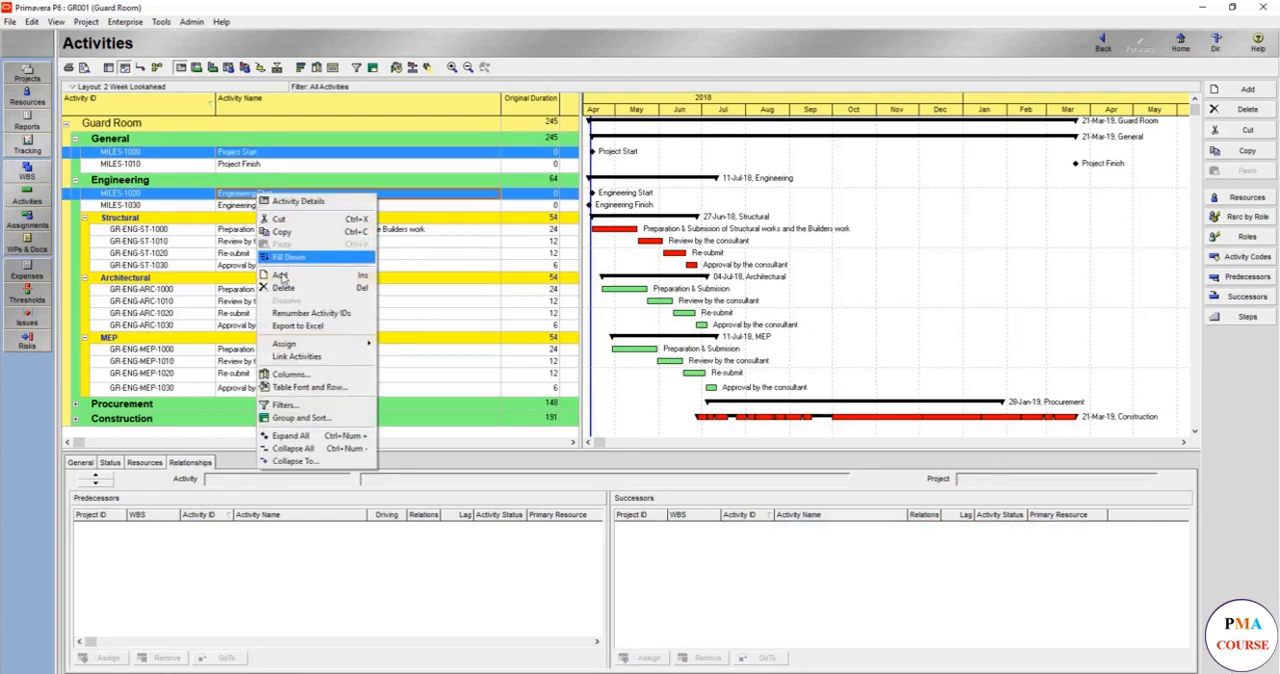
{"action": "left_click", "coordinate": [297, 356]}
- Link Engineering Start (MILES-1020) as predecessor to the structural Preparation & Submission activity GR-ENG-ST-1000
{"action": "left_click", "coordinate": [279, 206]}
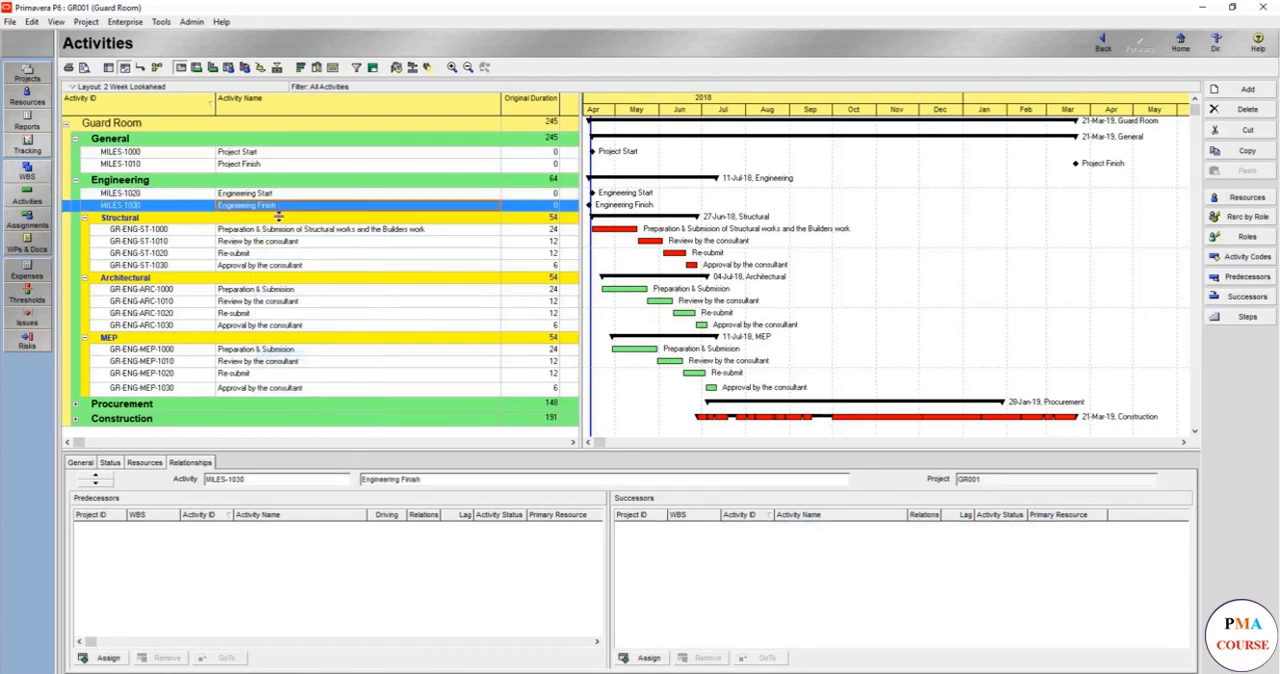
{"action": "left_click", "coordinate": [274, 196]}
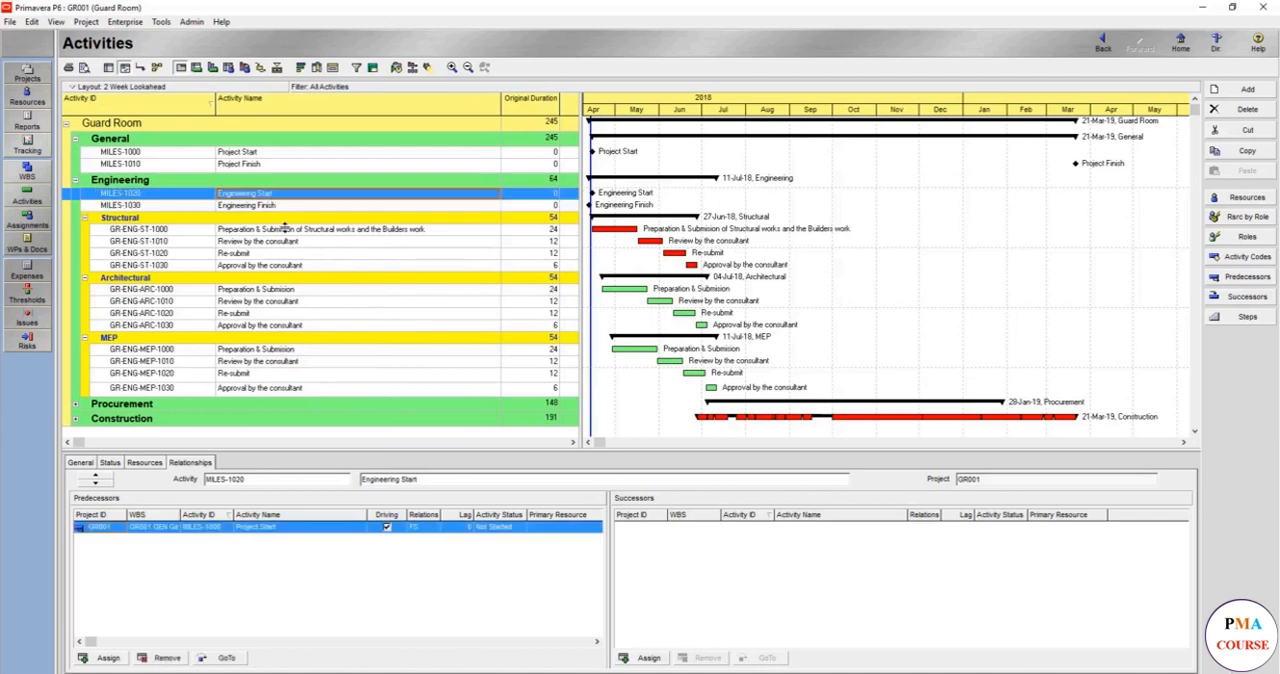
{"action": "left_click", "coordinate": [287, 230], "text": "ctrl"}
{"action": "right_click", "coordinate": [289, 231]}
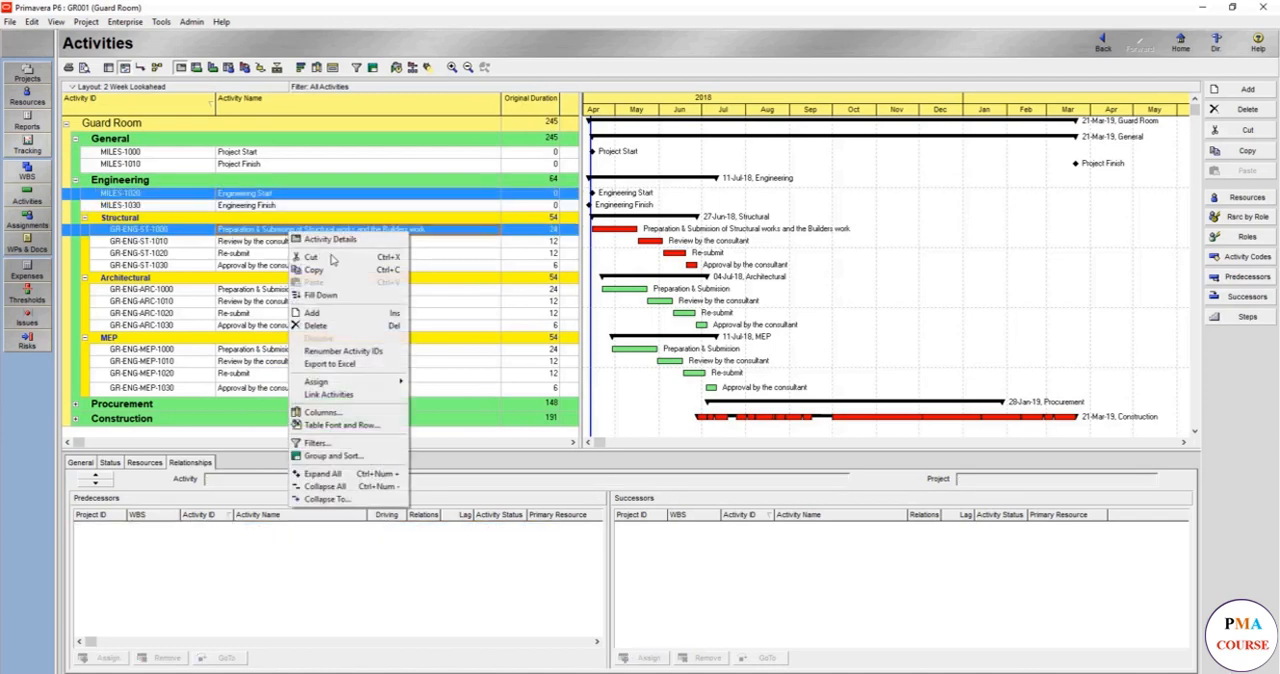
{"action": "left_click", "coordinate": [340, 394]}
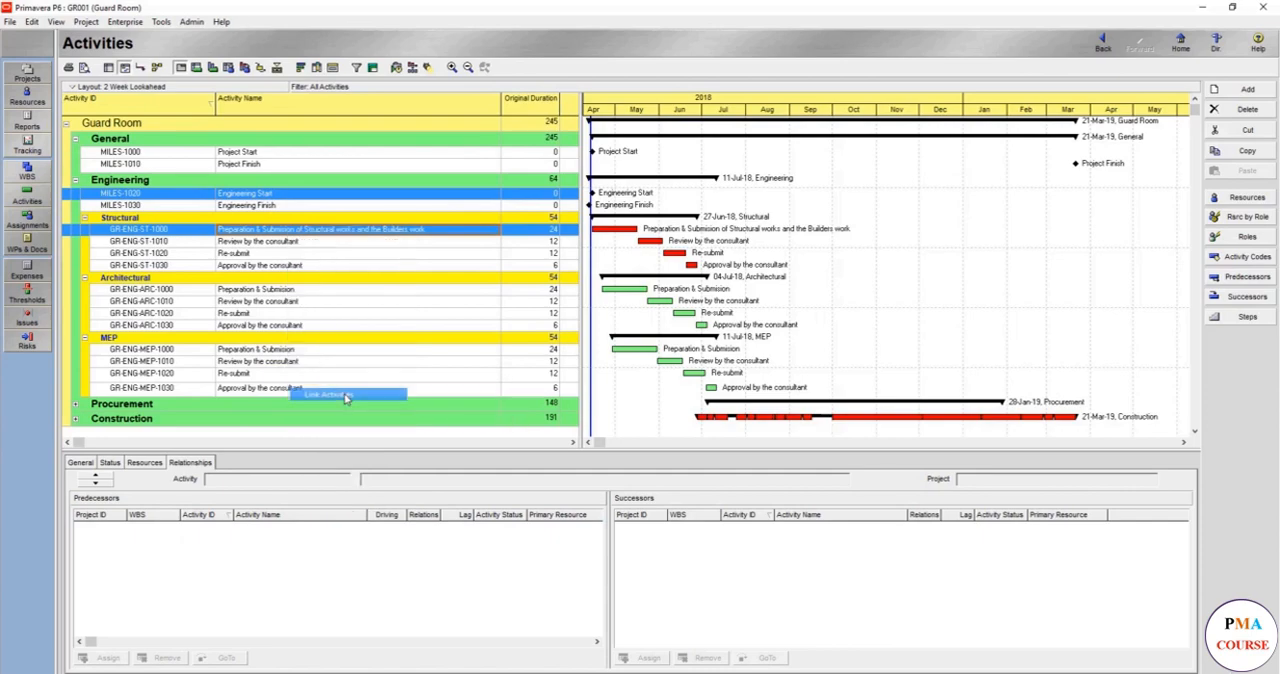
- Link the MEP activity Approval by the consultant (GR-ENG-MEP-1030) as predecessor to Engineering Finish (MILES-1030)
{"action": "left_click", "coordinate": [259, 207]}
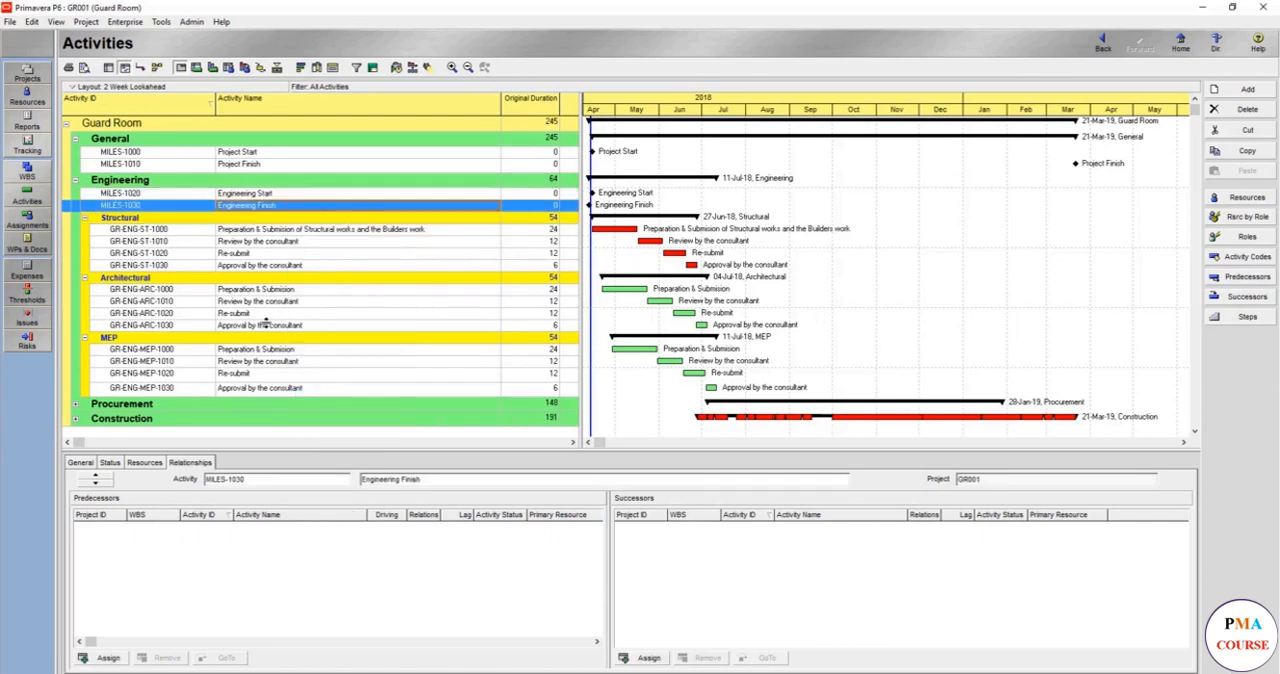
{"action": "left_click", "coordinate": [314, 389]}
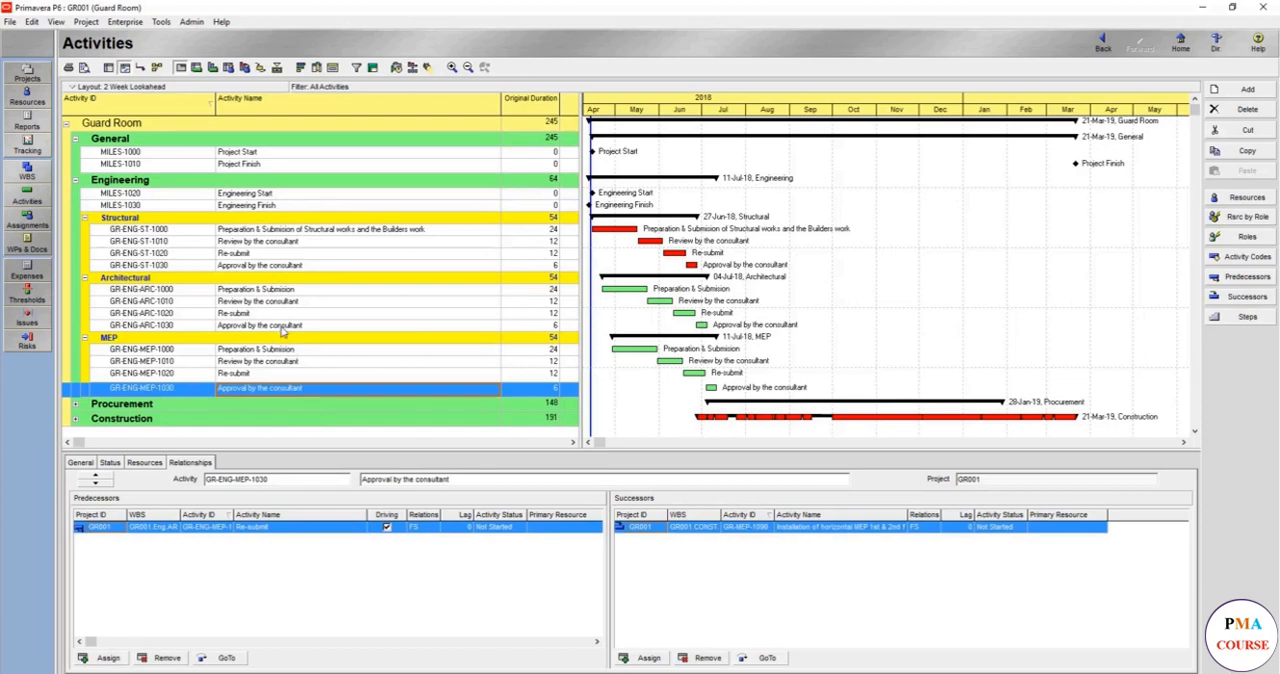
{"action": "right_click", "coordinate": [285, 207]}
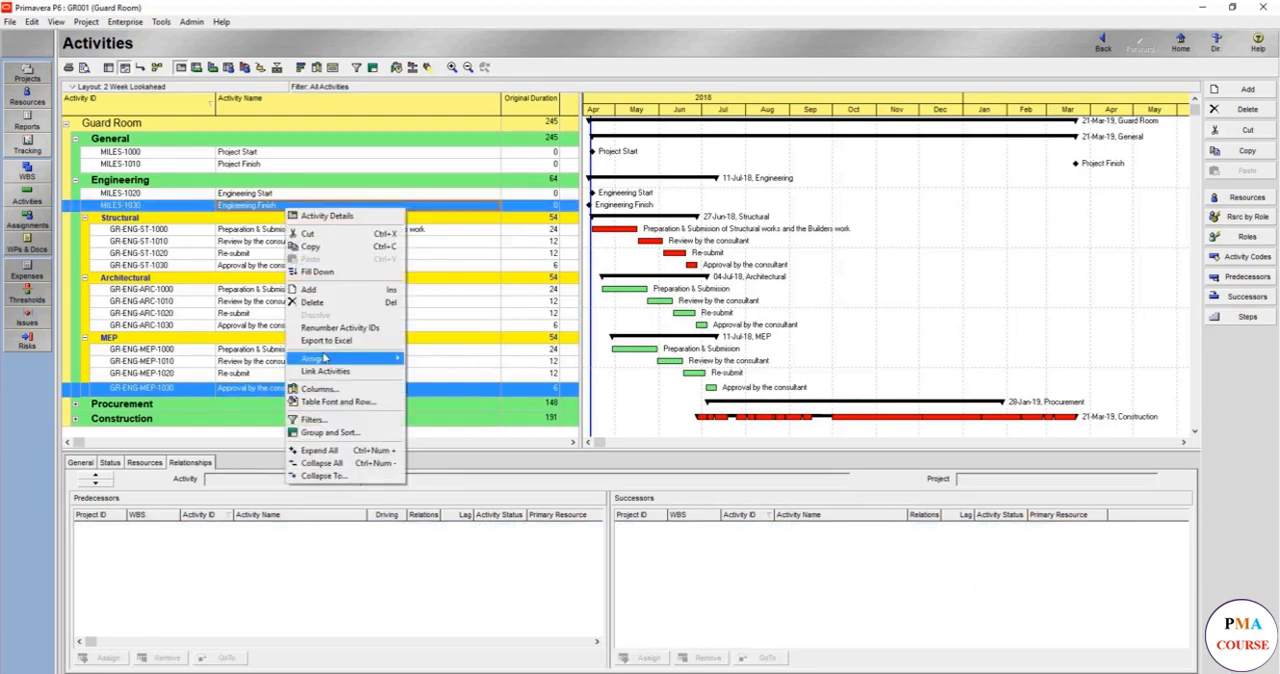
{"action": "key", "text": "Escape"}
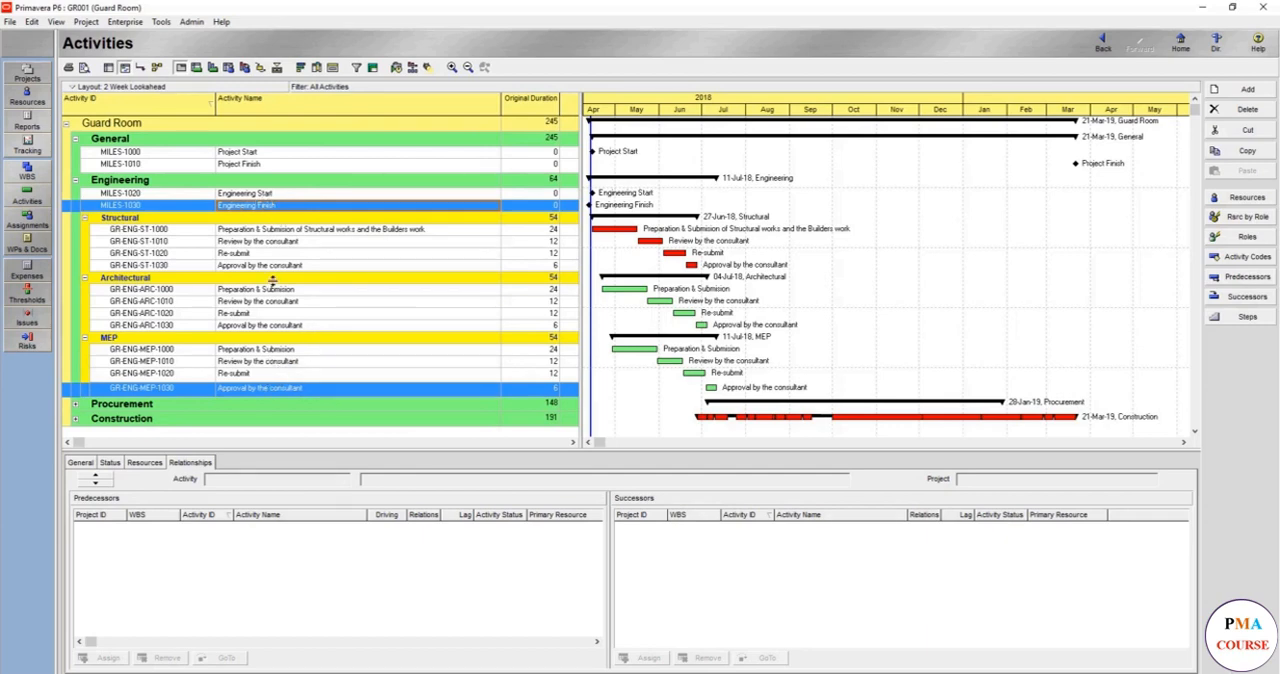
- Link the architectural activity Approval by the consultant (GR-ENG-ARC-1030) as predecessor to Engineering Finish (MILES-1030)
{"action": "left_click", "coordinate": [263, 325]}
{"action": "left_click", "coordinate": [252, 208], "text": "ctrl"}
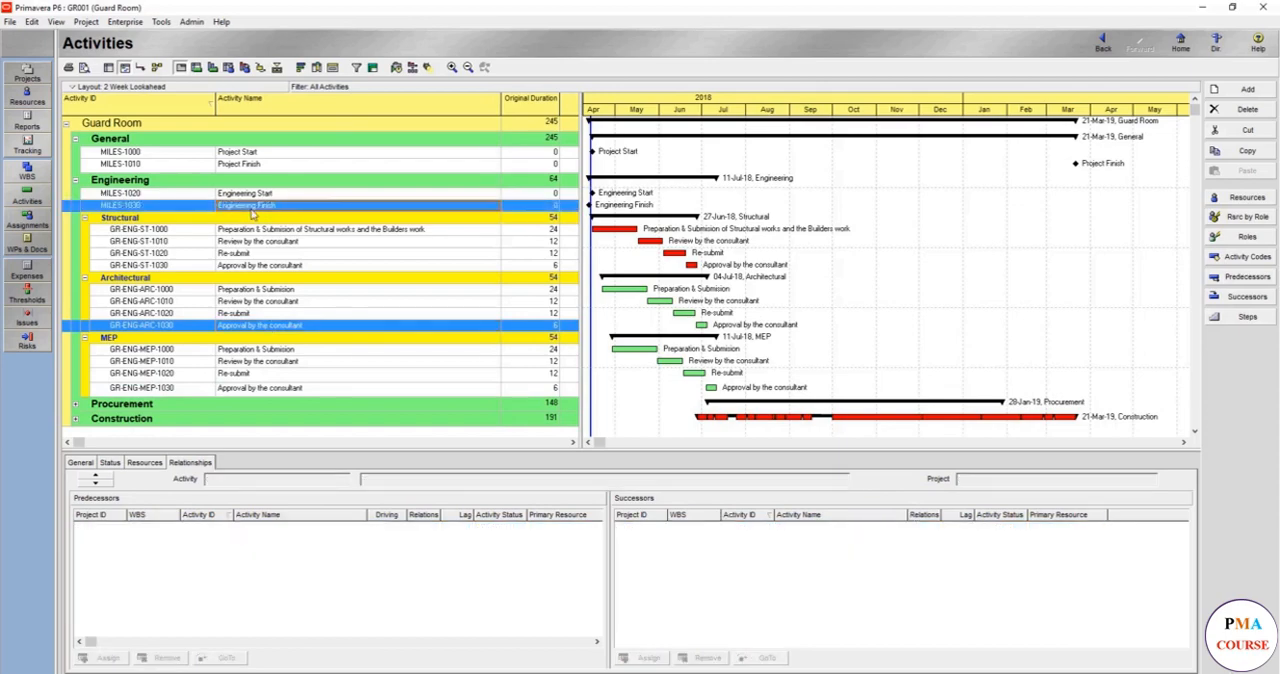
{"action": "right_click", "coordinate": [252, 208]}
{"action": "mouse_move", "coordinate": [307, 363]}
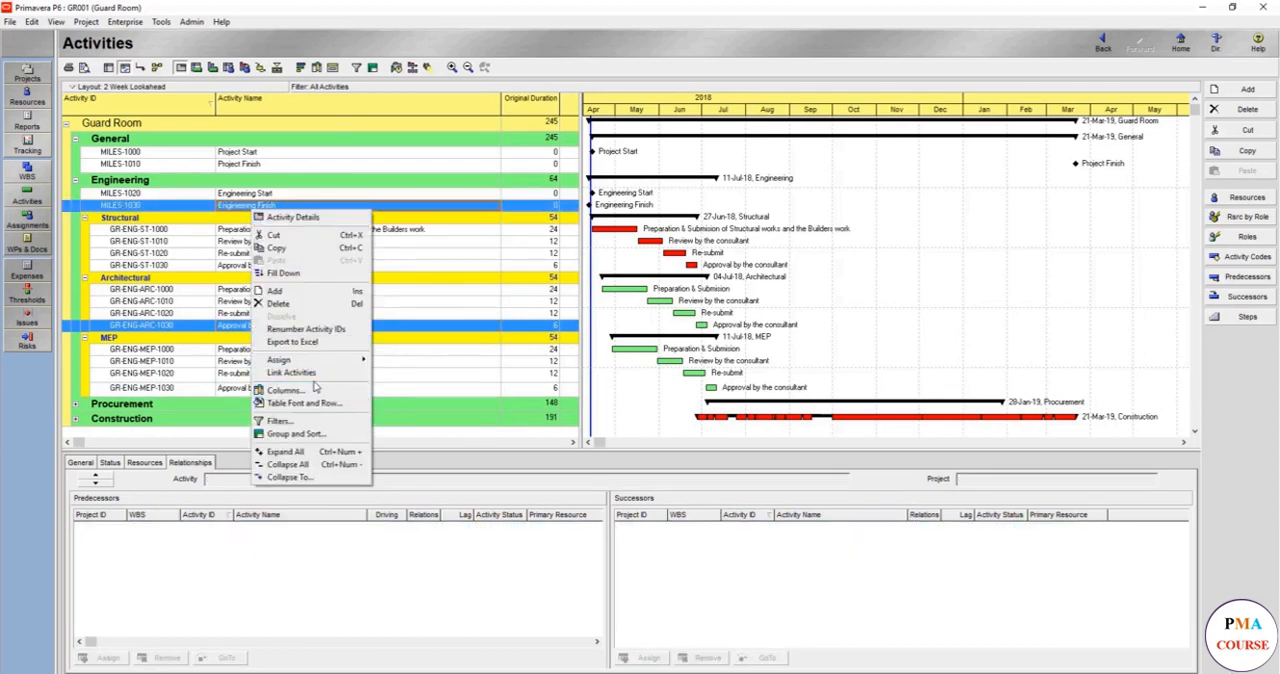
{"action": "left_click", "coordinate": [314, 372]}
- Link the structural activity Approval by the consultant (GR-ENG-ST-1030) as predecessor to Engineering Finish and reschedule the project
{"action": "left_click", "coordinate": [312, 267]}
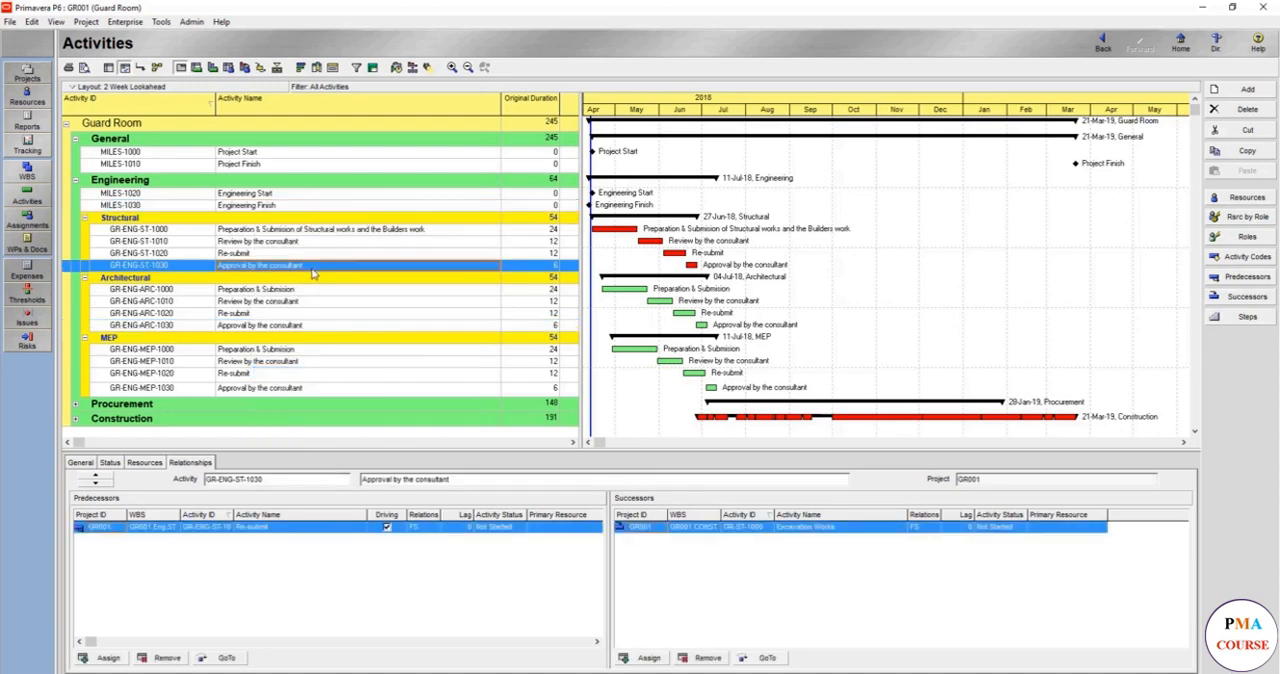
{"action": "left_click", "coordinate": [298, 207], "text": "ctrl"}
{"action": "right_click", "coordinate": [298, 207]}
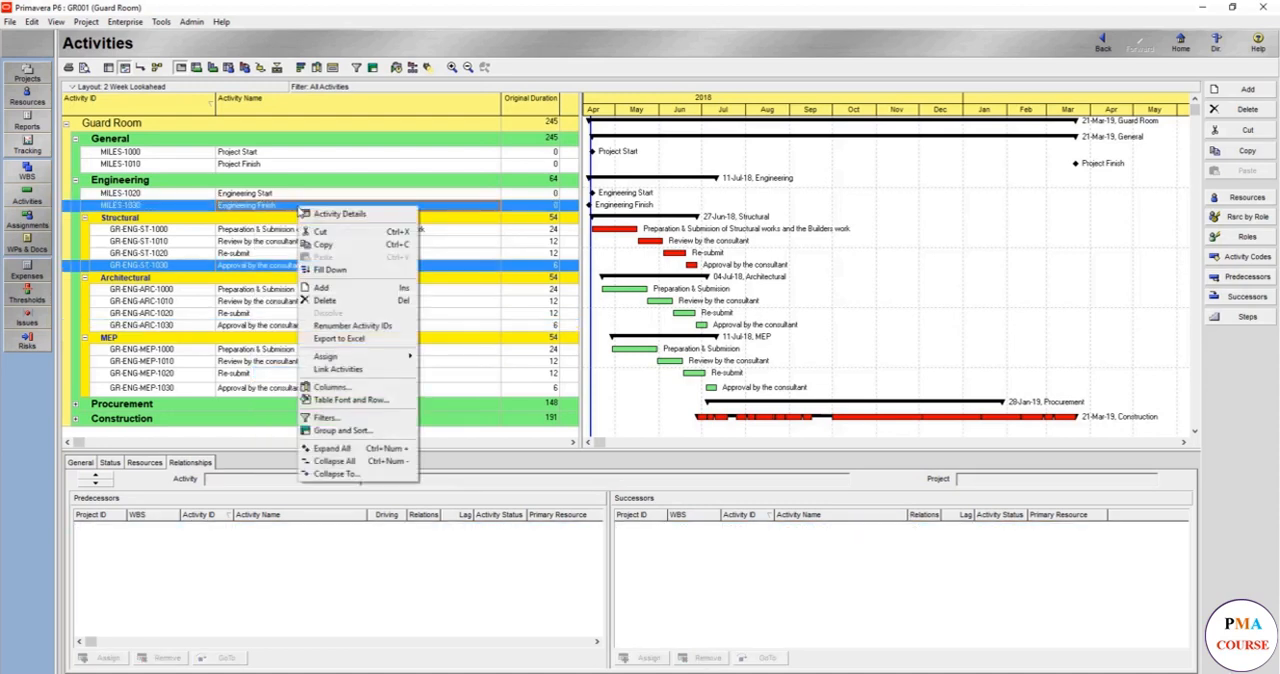
{"action": "left_click", "coordinate": [365, 370]}
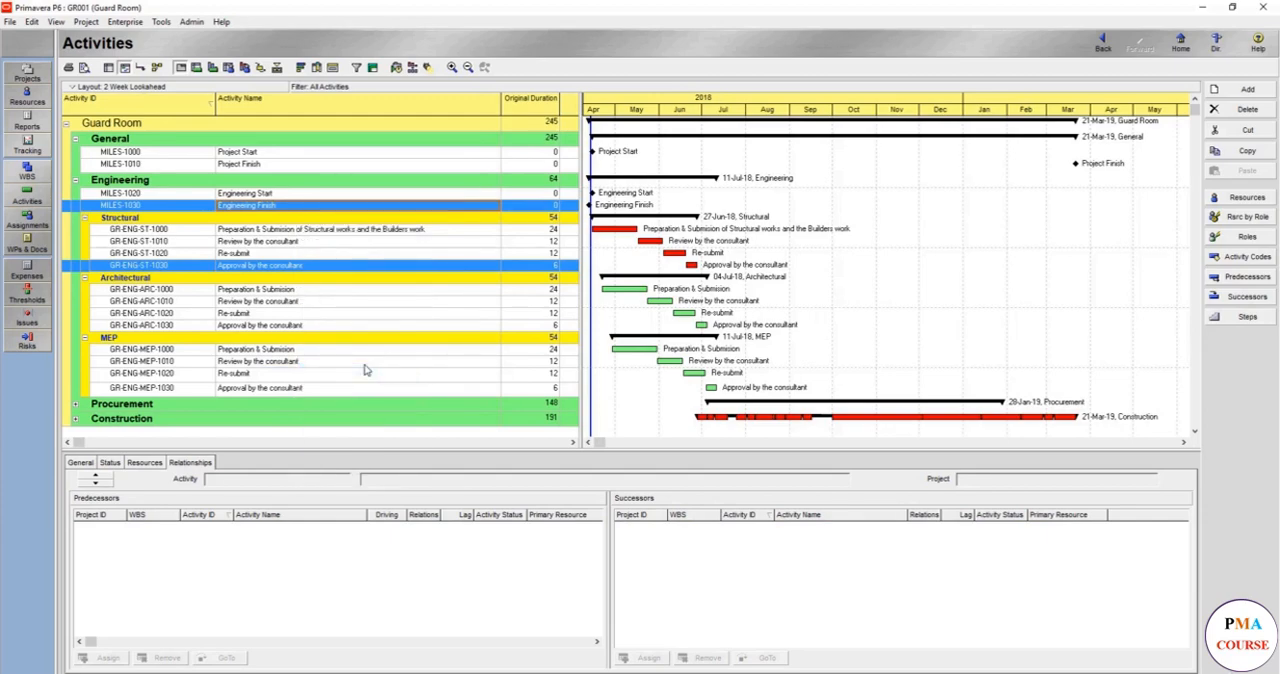
{"action": "left_click", "coordinate": [396, 68]}
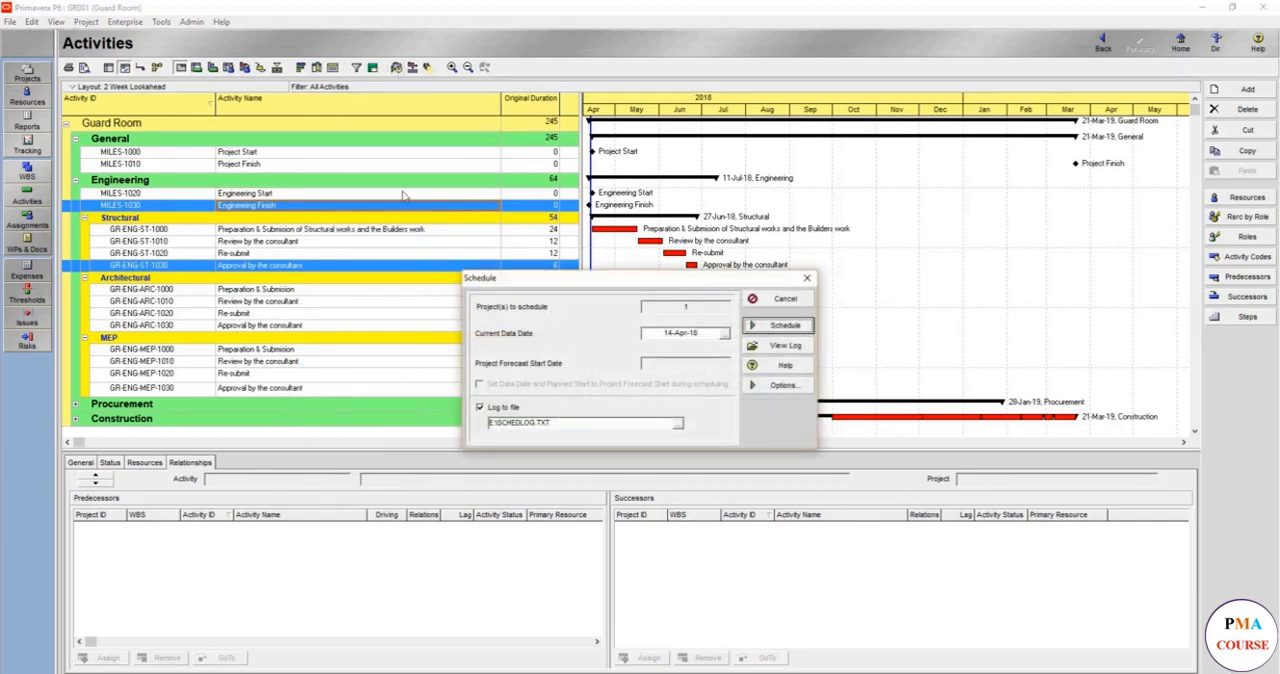
{"action": "left_click", "coordinate": [769, 333]}
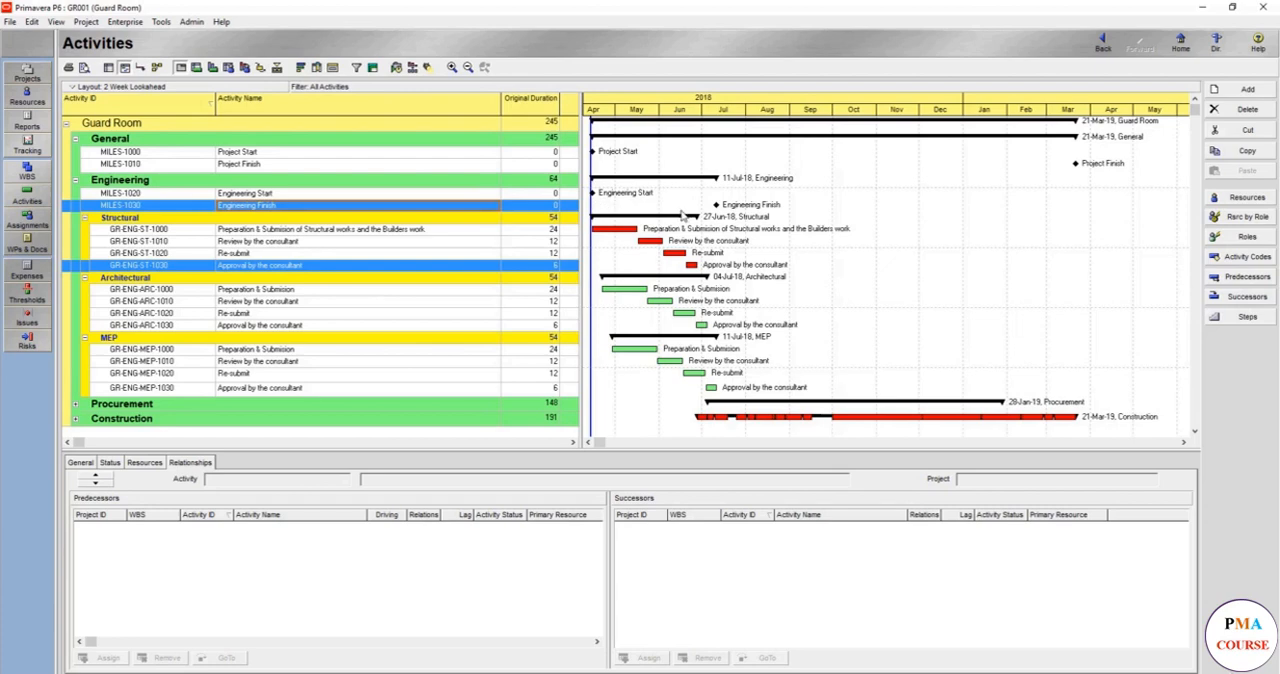
- Copy milestones MILES-1020 and MILES-1030 into the Procurement phase, keeping relationships only between copied activities and incrementing the IDs by 10
{"action": "left_click", "coordinate": [128, 194]}
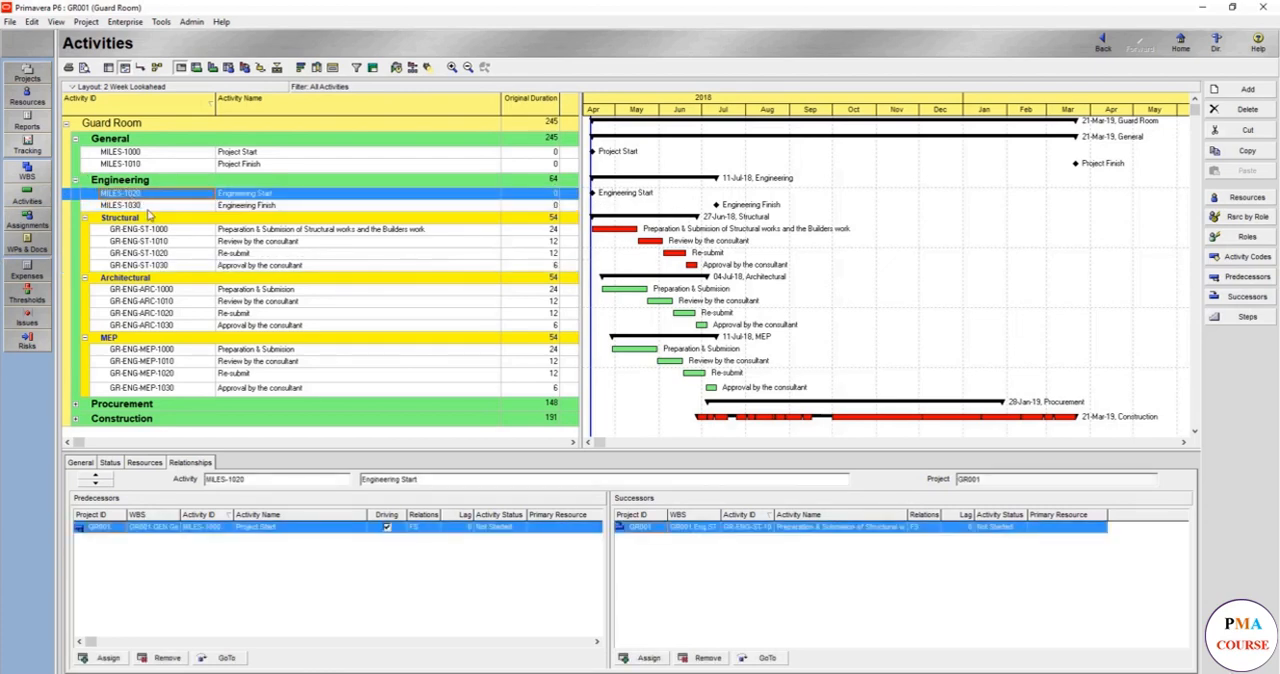
{"action": "left_click", "coordinate": [148, 206], "text": "ctrl"}
{"action": "key", "text": "ctrl+c"}
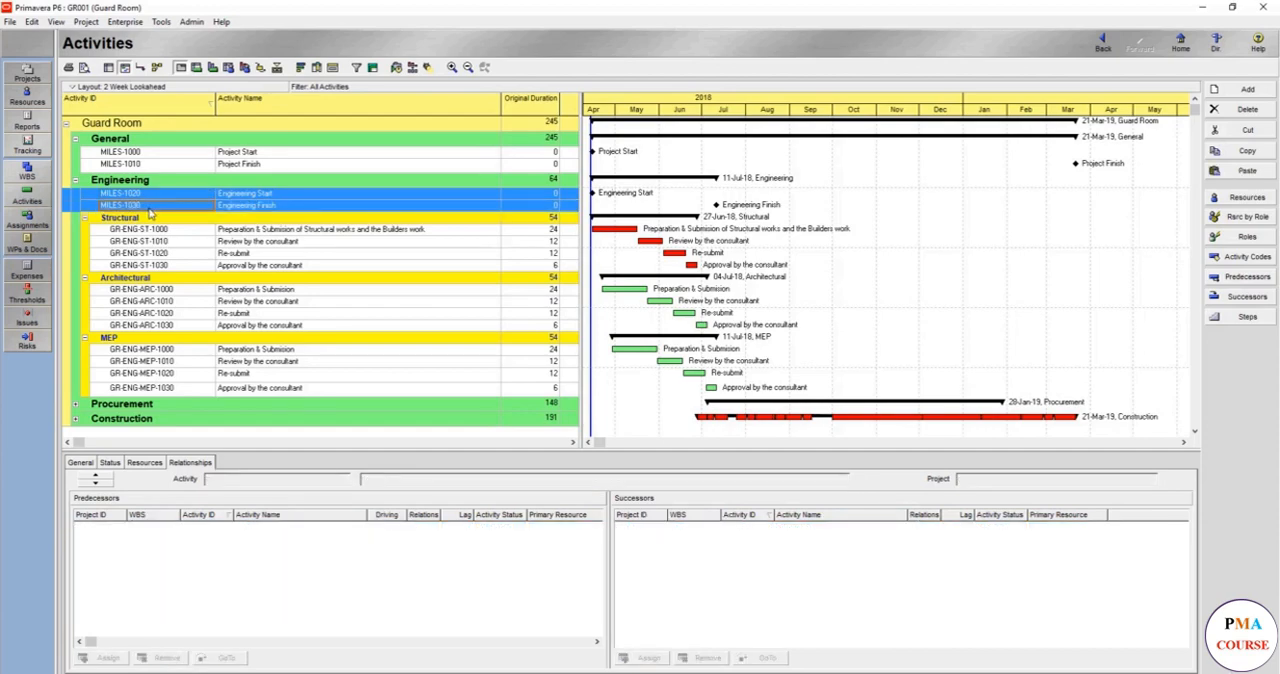
{"action": "left_click", "coordinate": [128, 403]}
{"action": "double_click", "coordinate": [134, 405]}
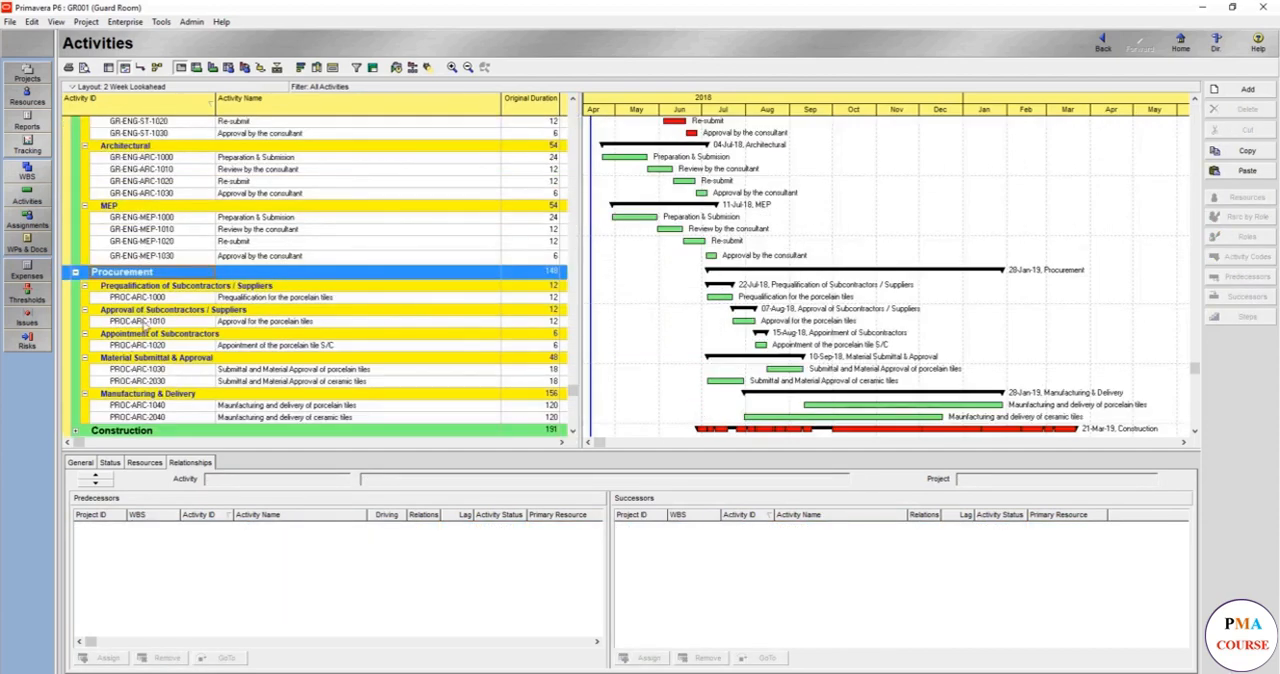
{"action": "key", "text": "ctrl+v"}
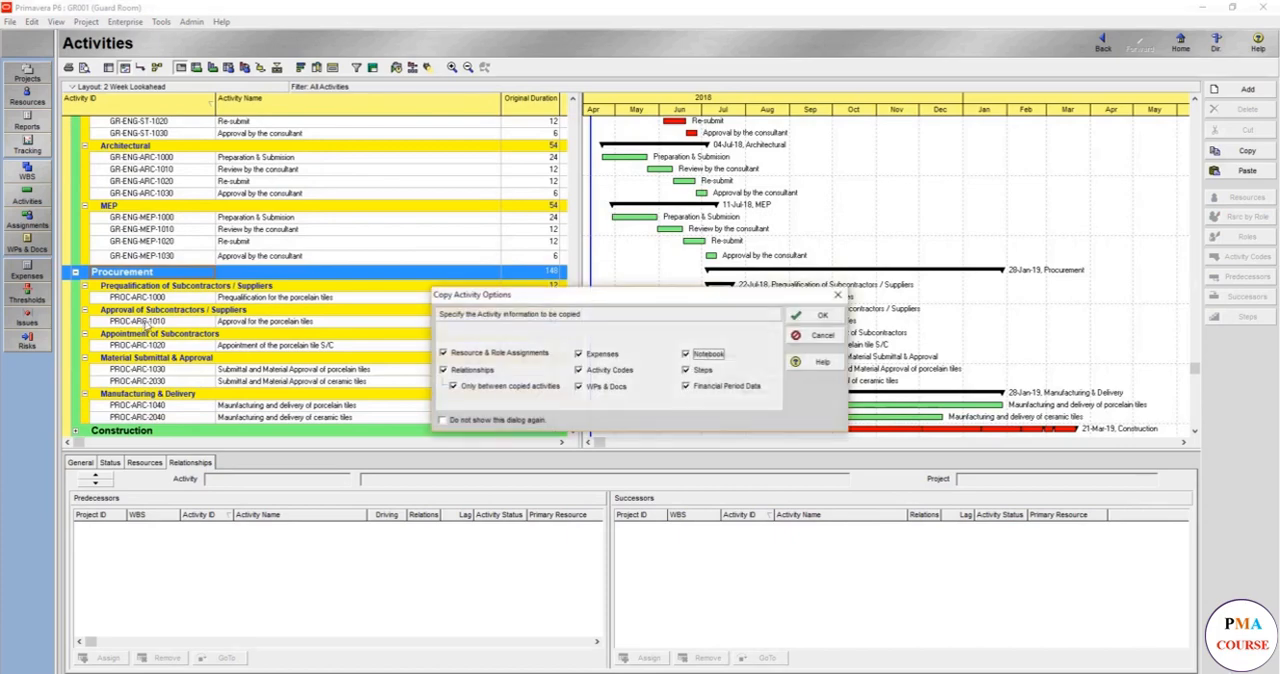
{"action": "left_click", "coordinate": [537, 388]}
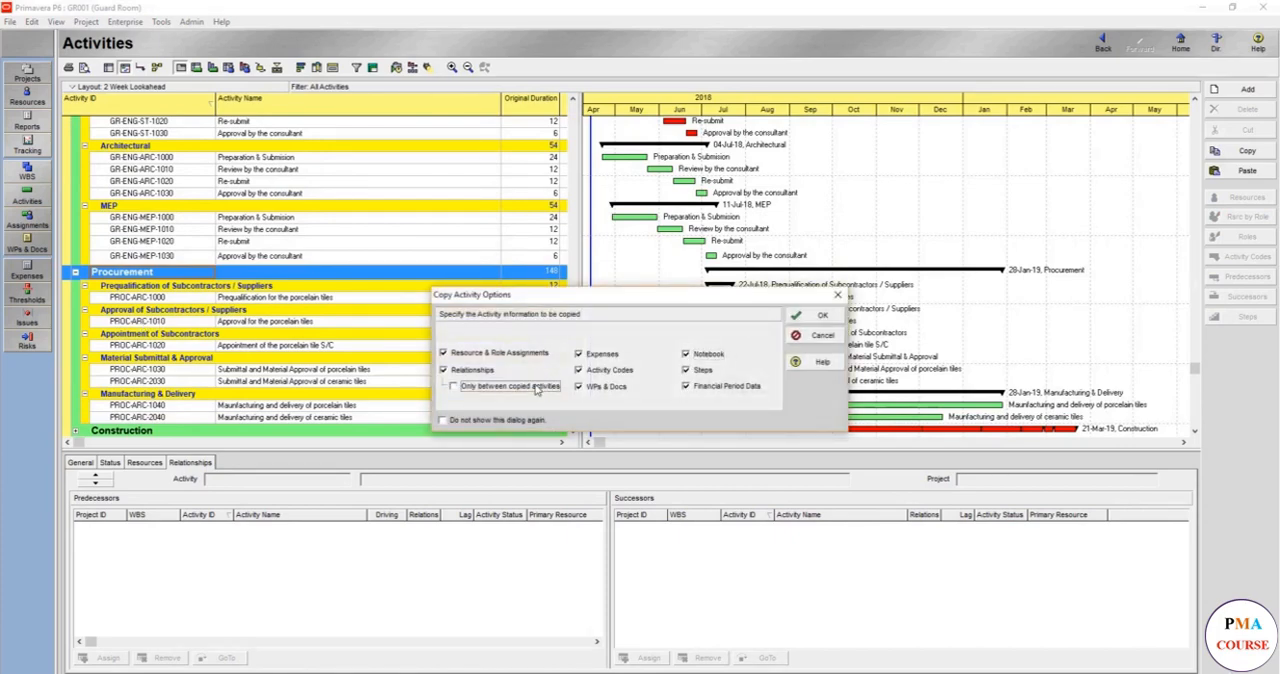
{"action": "left_click", "coordinate": [815, 317]}
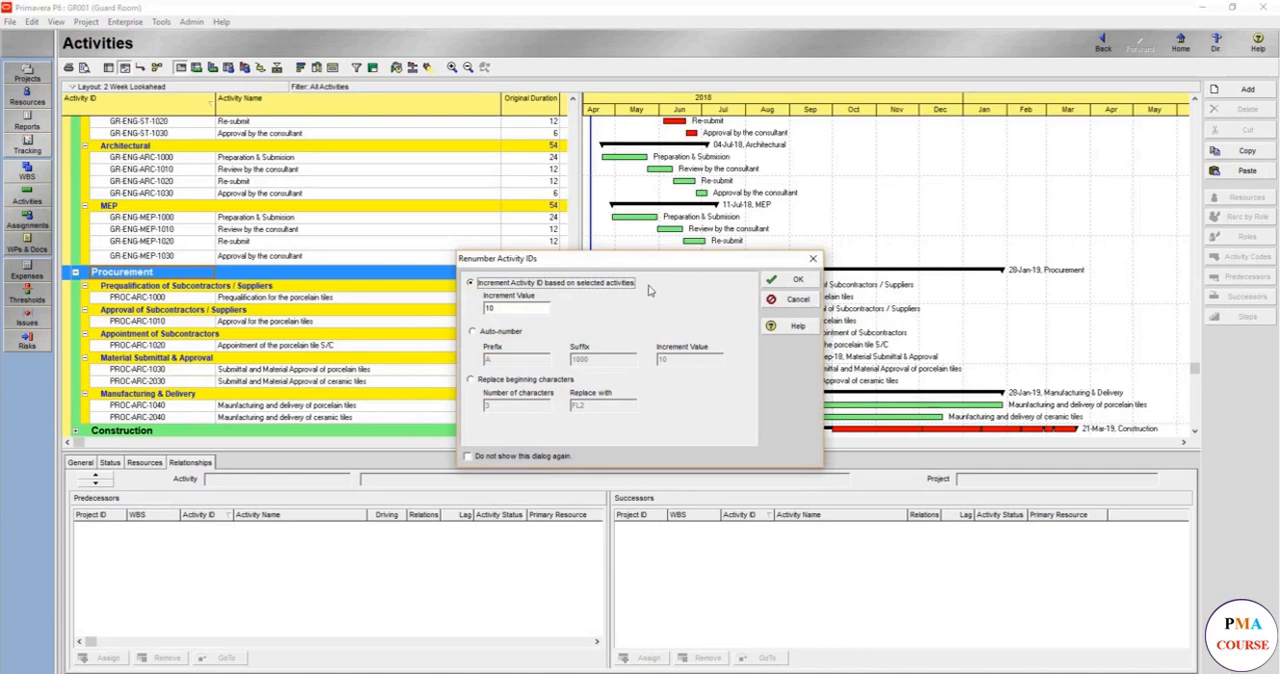
{"action": "left_click", "coordinate": [783, 285]}
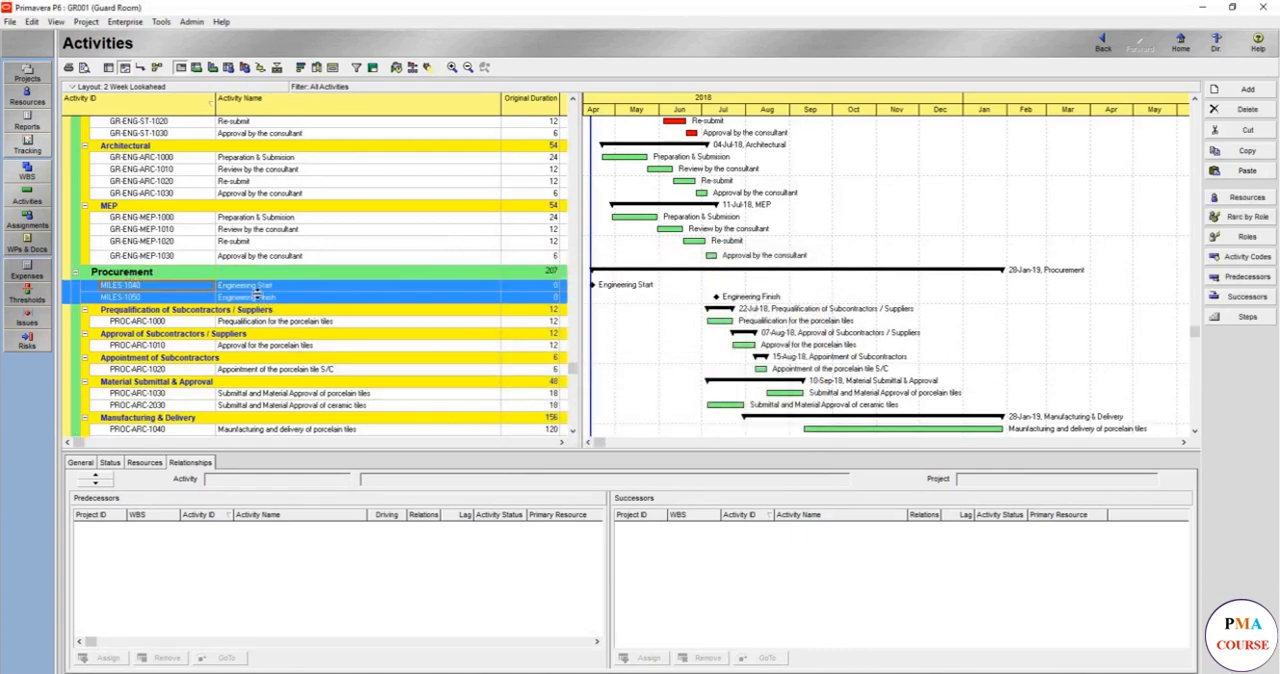
- Rename the copied milestones MILES-1040 and MILES-1050 as "Procurement Start" and "Procurement Finish"
{"action": "left_click", "coordinate": [252, 286]}
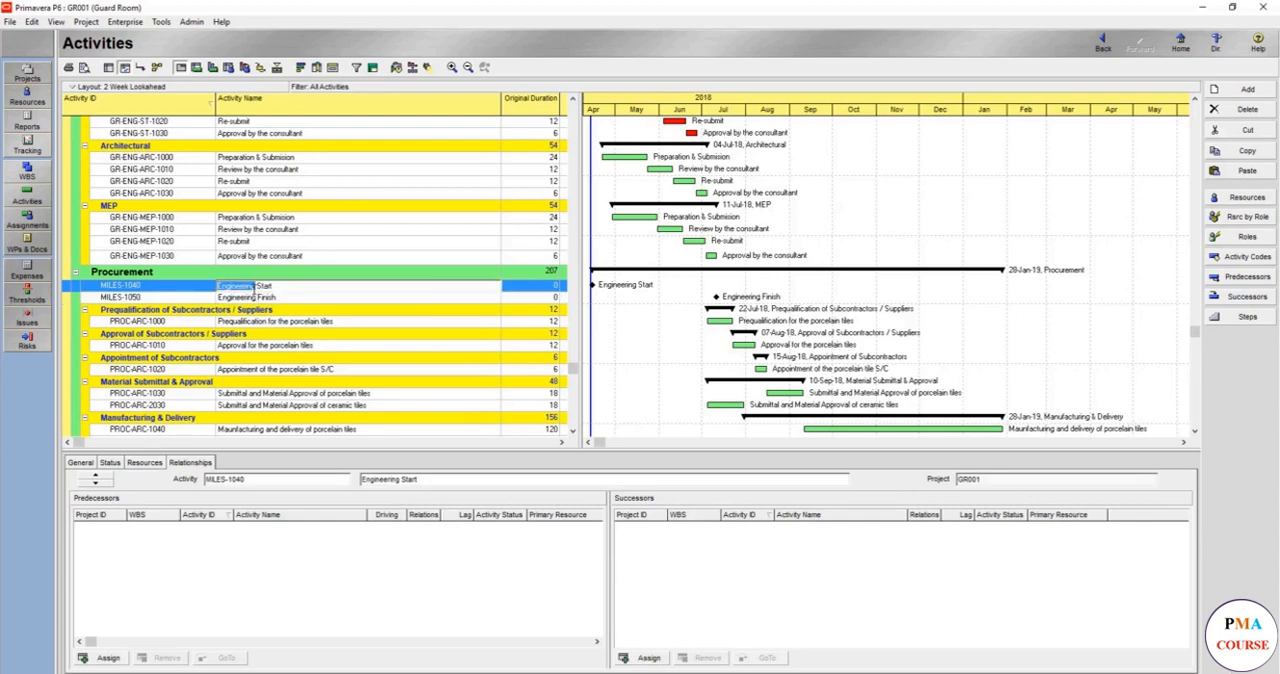
{"action": "type", "text": "Procurement"}
{"action": "double_click", "coordinate": [256, 286]}
{"action": "double_click", "coordinate": [250, 299]}
{"action": "key", "text": "ctrl+v"}
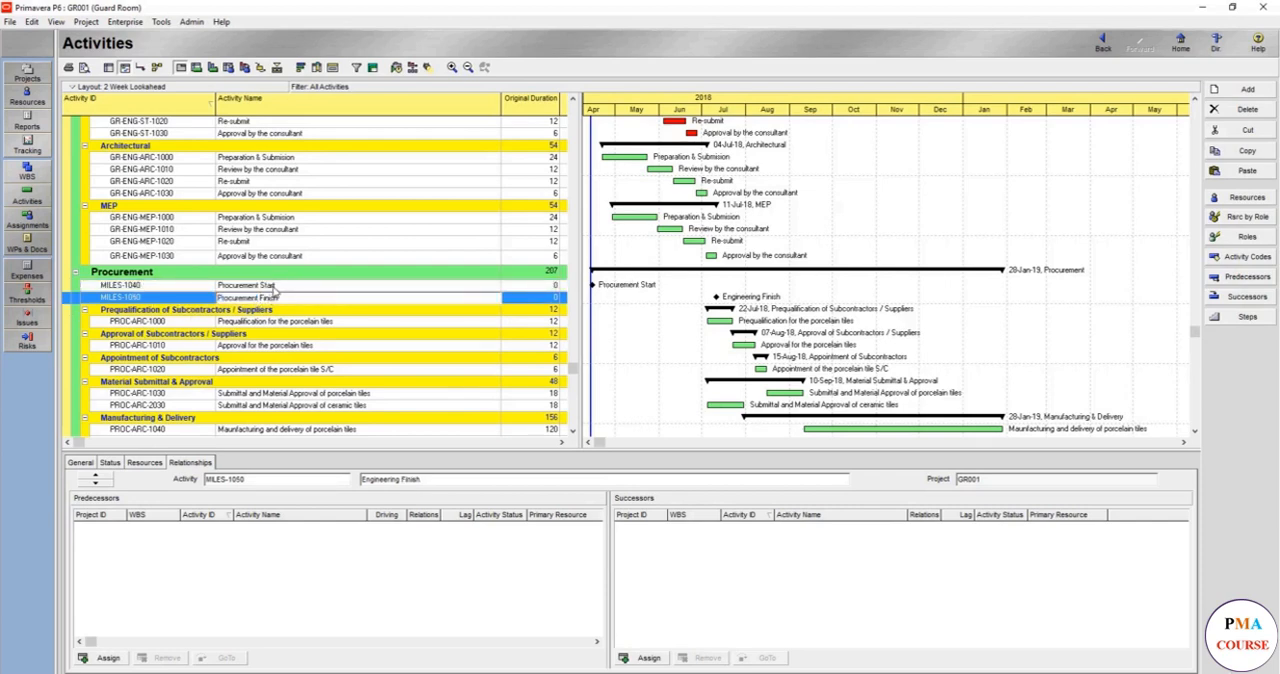
- Assign Project Start (MILES-1000) as predecessor to Procurement Start (MILES-1040)
{"action": "left_click", "coordinate": [272, 287]}
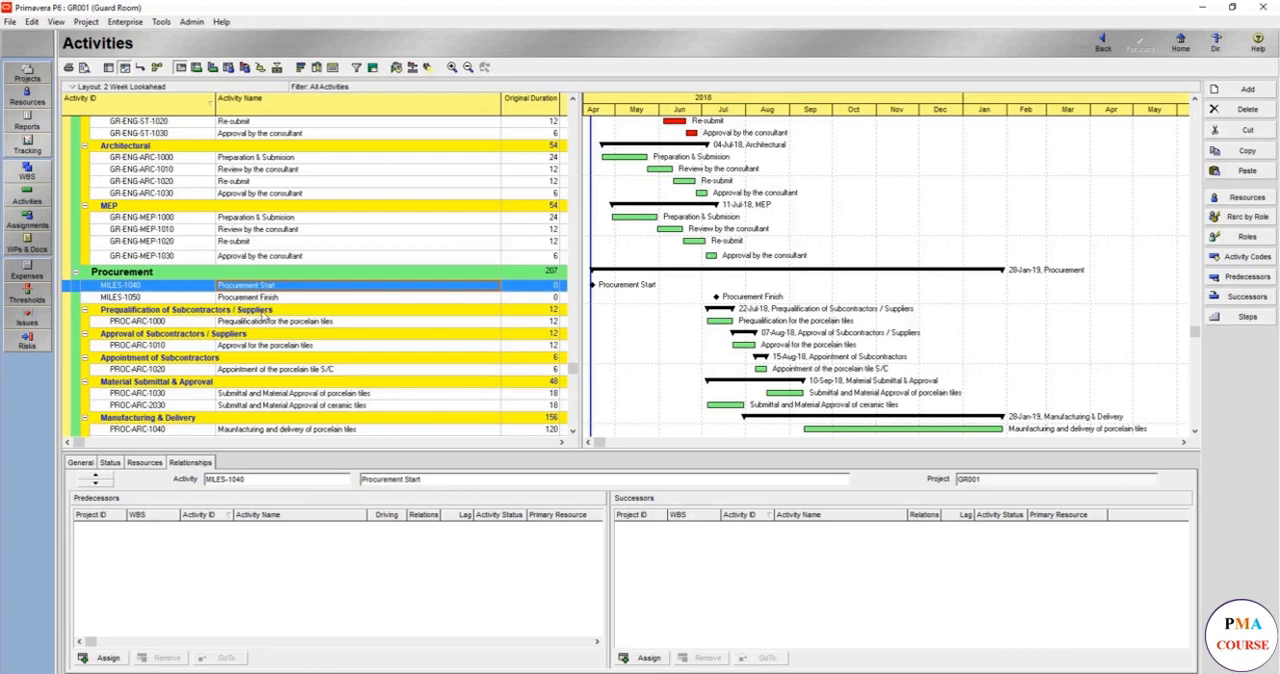
{"action": "scroll", "coordinate": [267, 314], "scroll_direction": "down", "scroll_amount": 1}
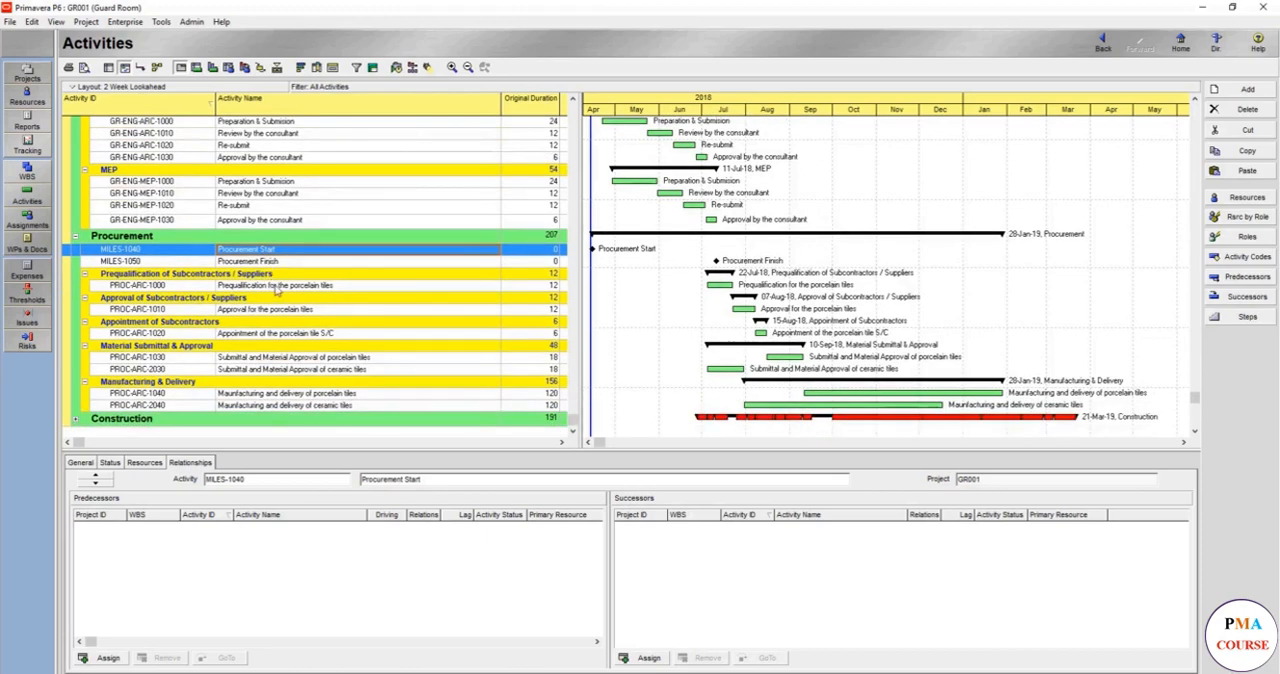
{"action": "scroll", "coordinate": [288, 268], "scroll_direction": "up", "scroll_amount": 2}
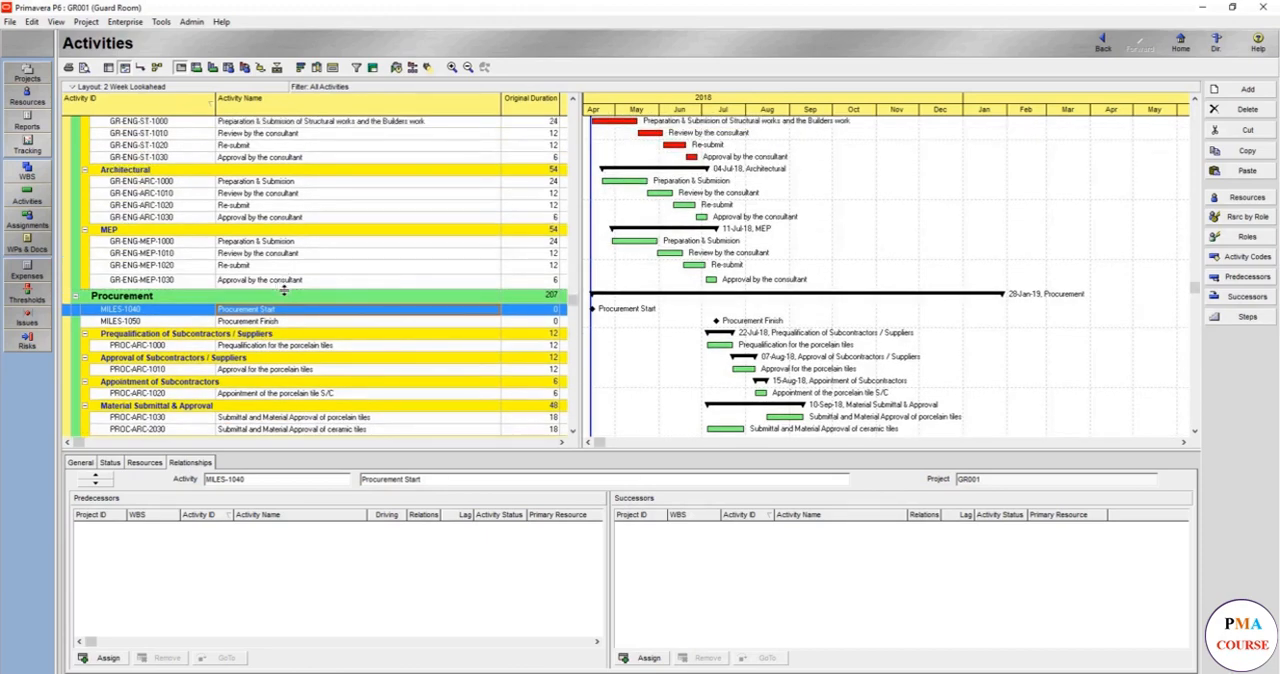
{"action": "scroll", "coordinate": [285, 290], "scroll_direction": "down", "scroll_amount": 2}
{"action": "scroll", "coordinate": [285, 312], "scroll_direction": "up", "scroll_amount": 2}
{"action": "left_click", "coordinate": [106, 658]}
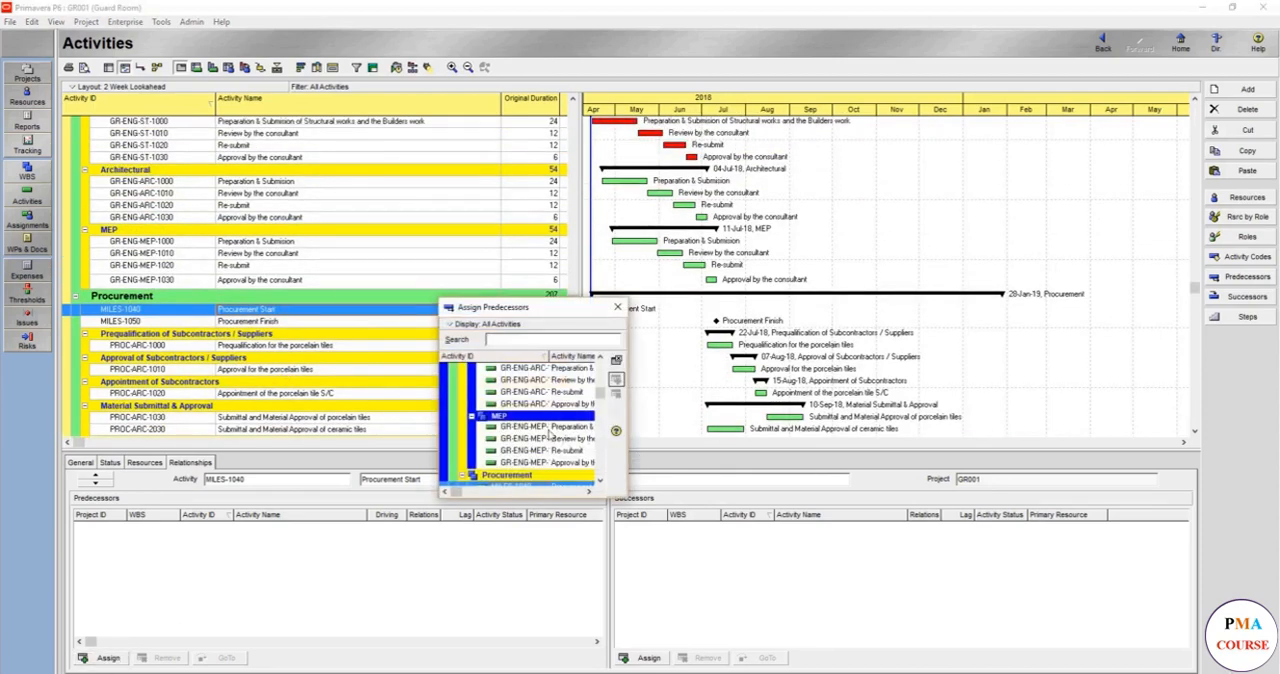
{"action": "type", "text": "start"}
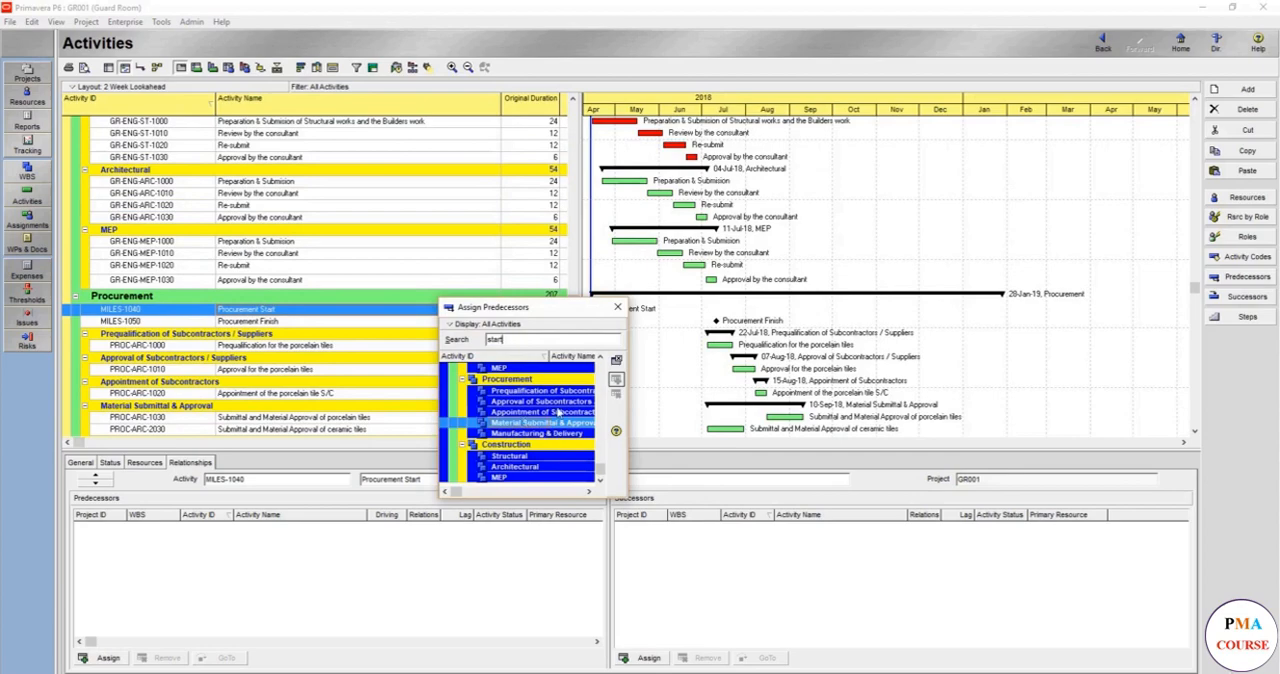
{"action": "key", "text": "BackSpace"}
{"action": "key", "text": "BackSpace"}
{"action": "key", "text": "BackSpace"}
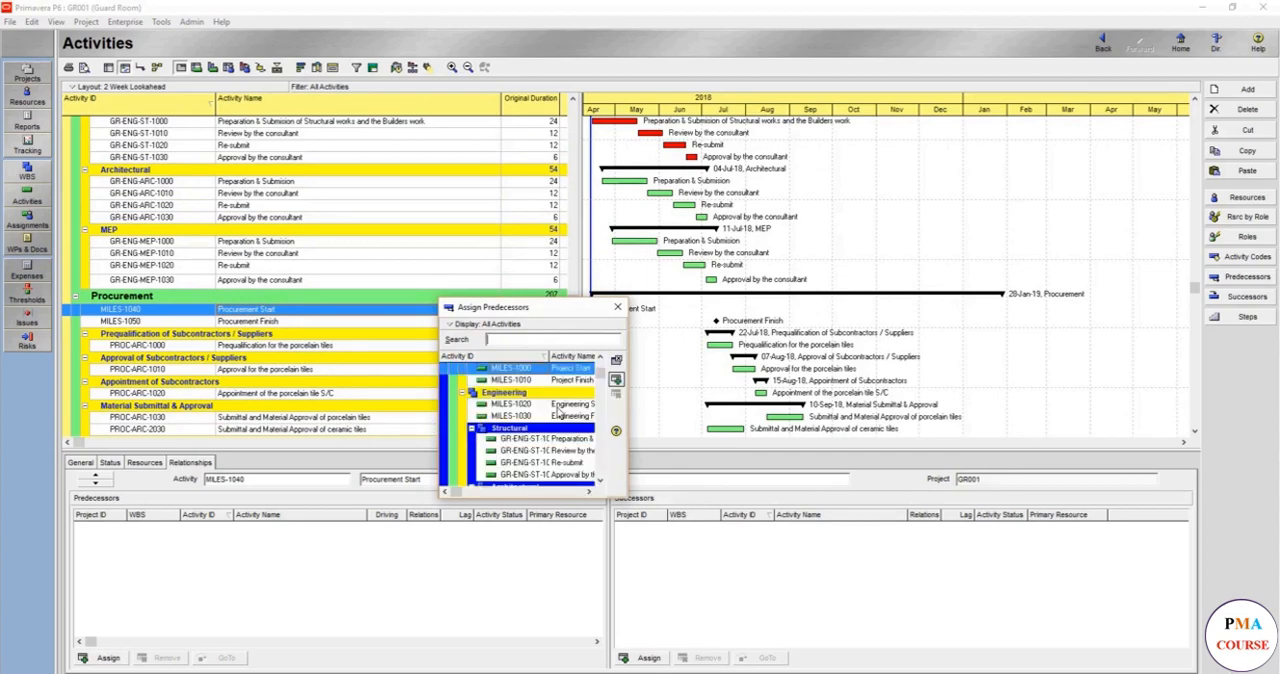
{"action": "type", "text": "project"}
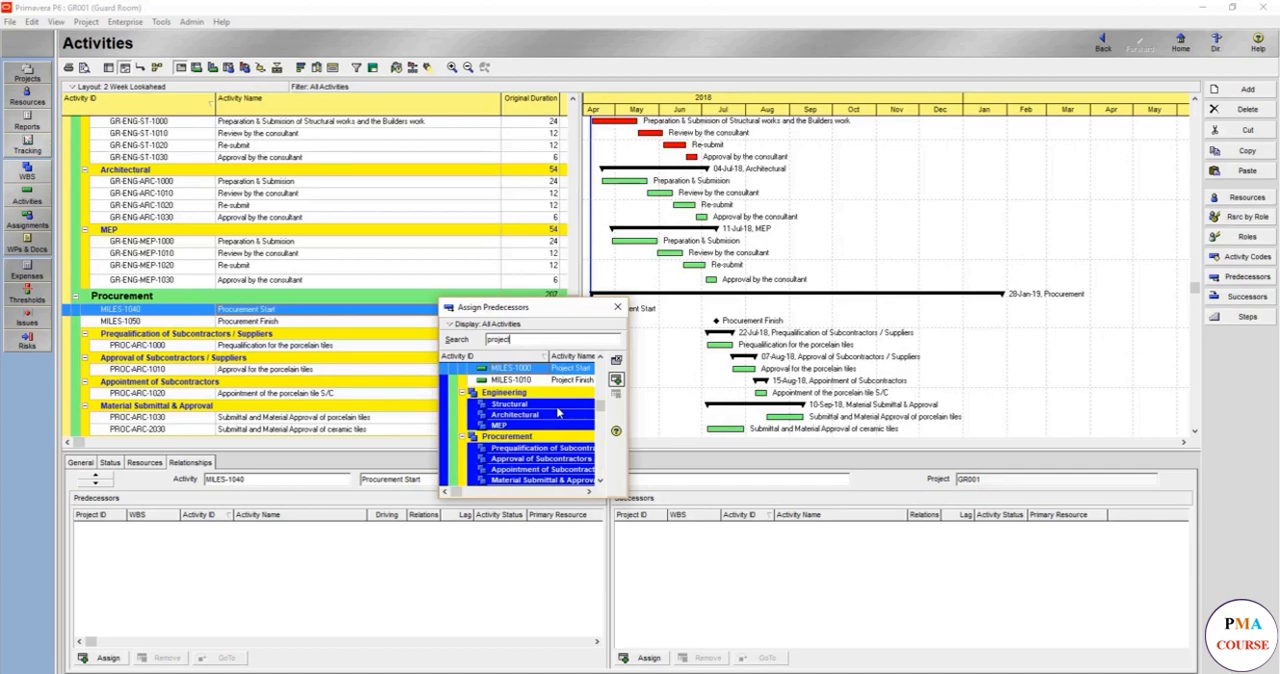
{"action": "double_click", "coordinate": [519, 371]}
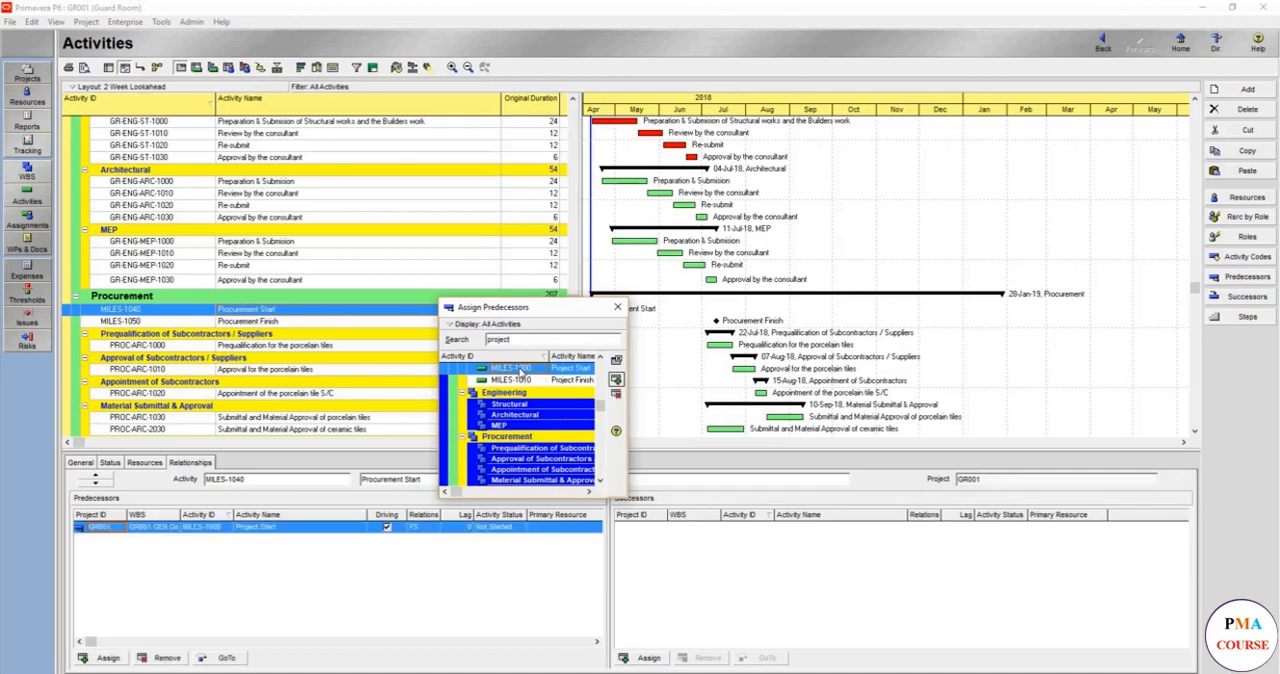
{"action": "left_click", "coordinate": [618, 308]}
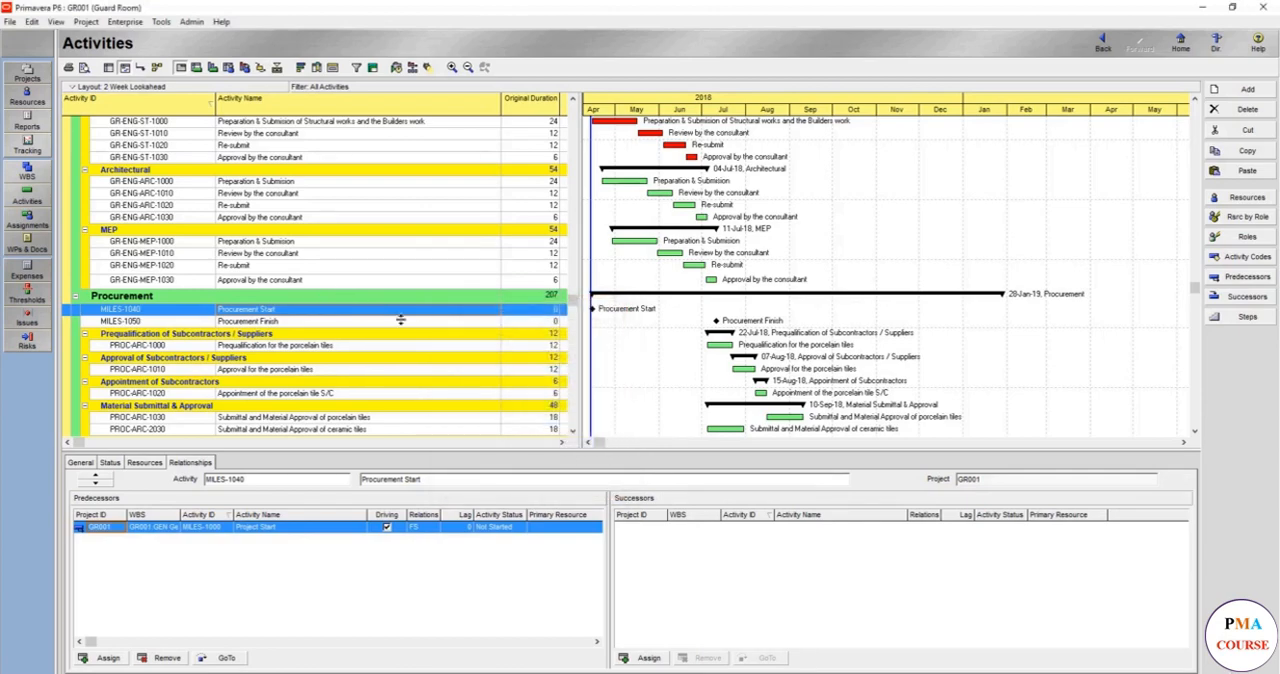
- Link Prequalification for the porcelain tiles (PROC-ARC-1000) as predecessor to Procurement Start (MILES-1040)
{"action": "left_click", "coordinate": [312, 349]}
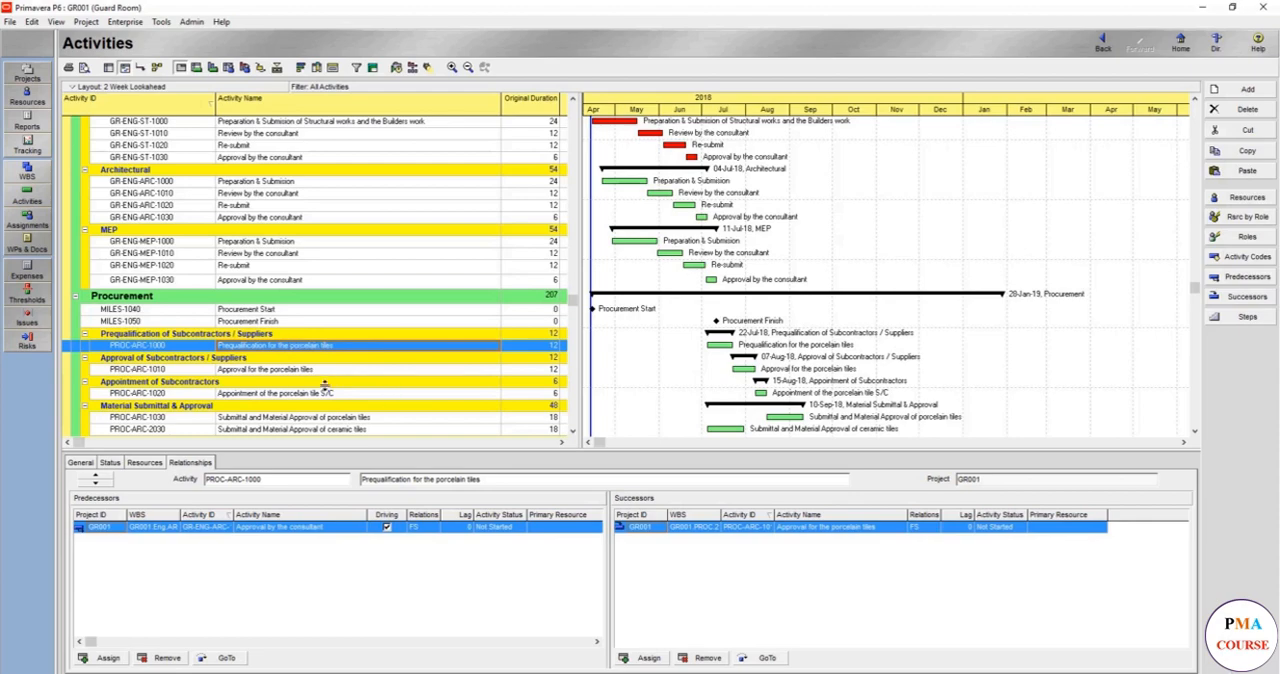
{"action": "left_click", "coordinate": [272, 312], "text": "ctrl"}
{"action": "right_click", "coordinate": [276, 312]}
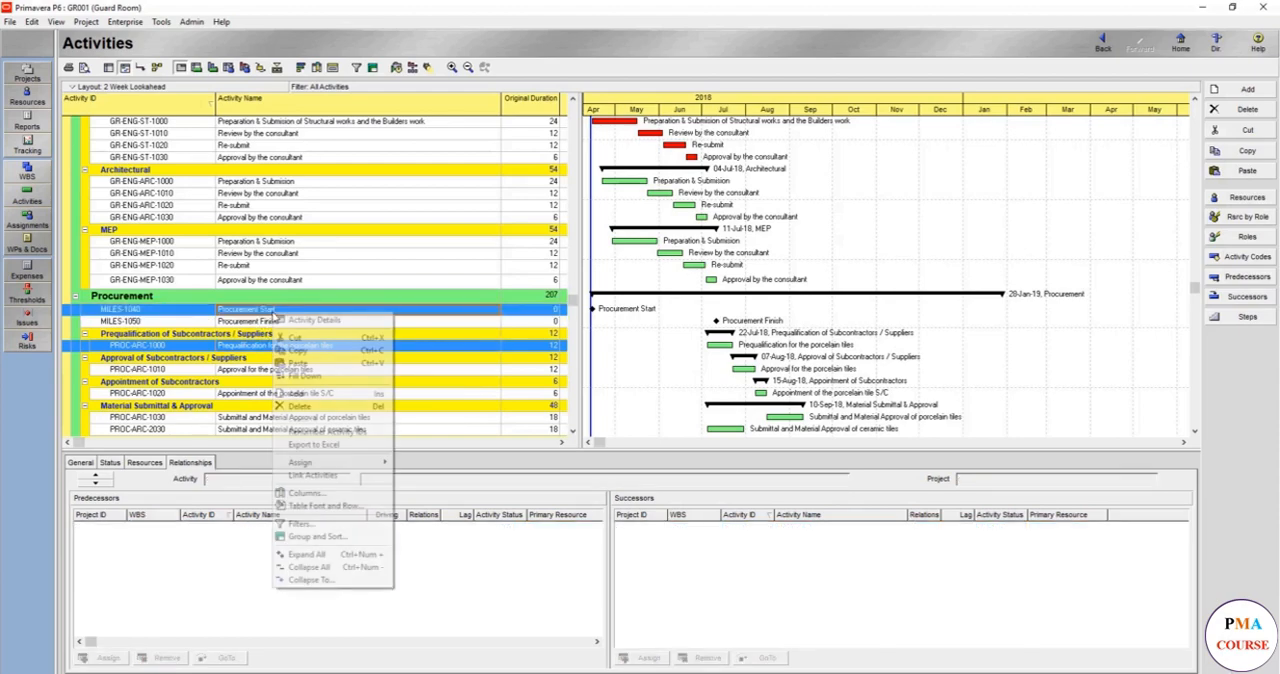
{"action": "left_click", "coordinate": [312, 475]}
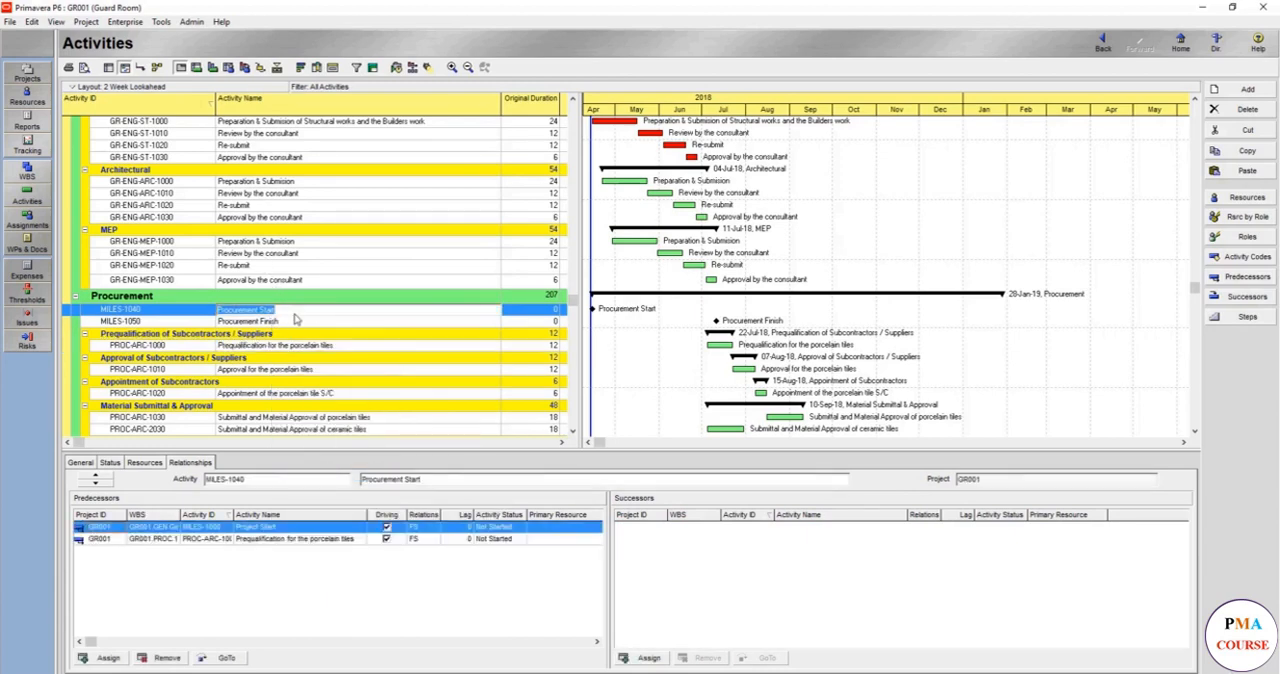
- Change both predecessor relationships of Procurement Start (MILES-1040) to SS and reschedule the project
{"action": "left_click", "coordinate": [421, 530]}
{"action": "left_click", "coordinate": [421, 529]}
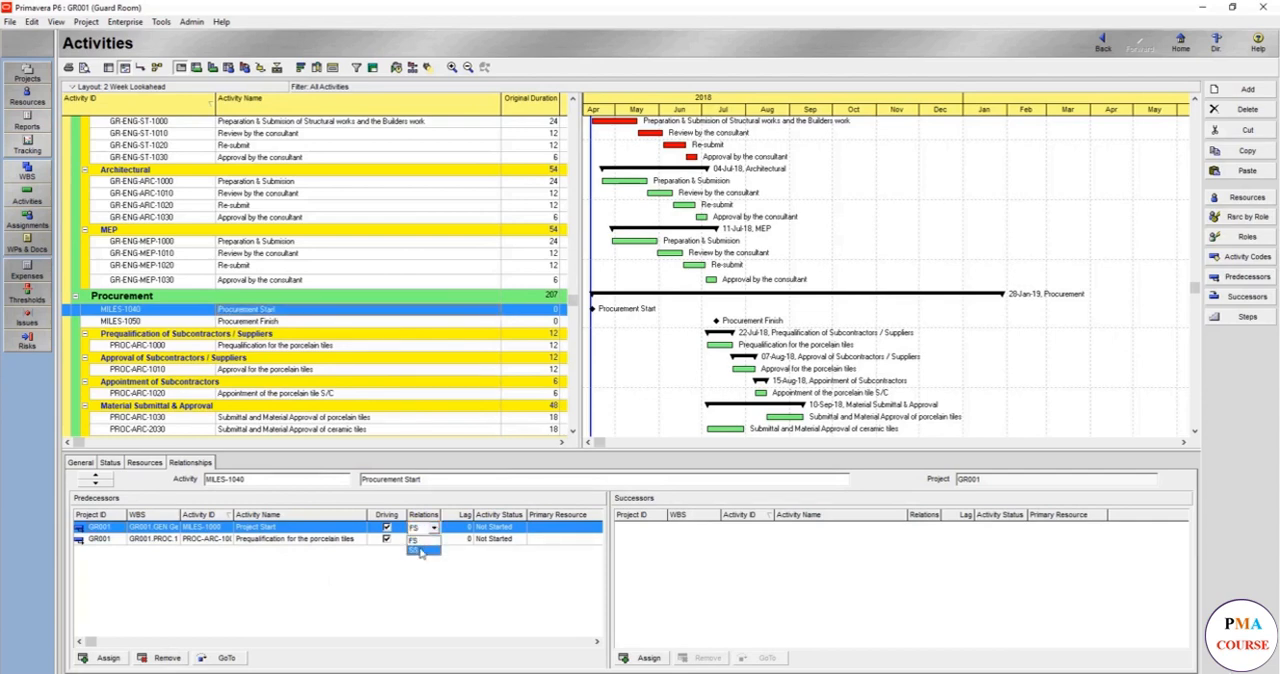
{"action": "left_click", "coordinate": [415, 549]}
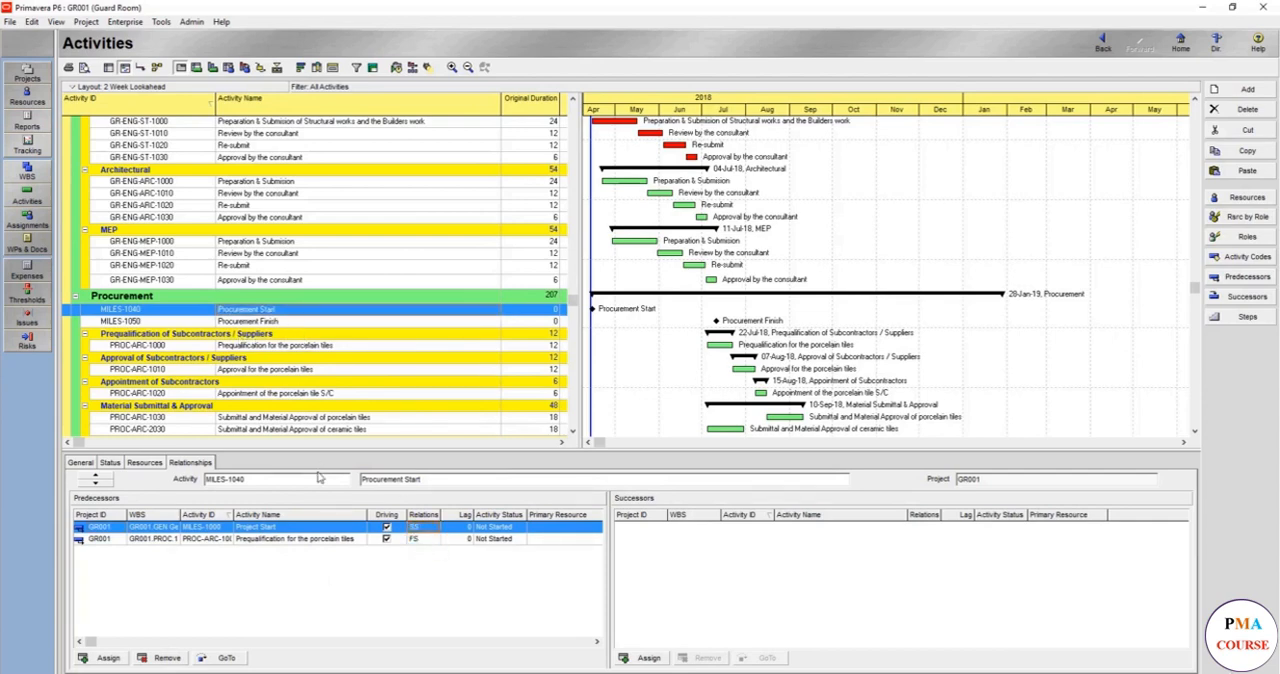
{"action": "left_click", "coordinate": [427, 538]}
{"action": "left_click", "coordinate": [427, 538]}
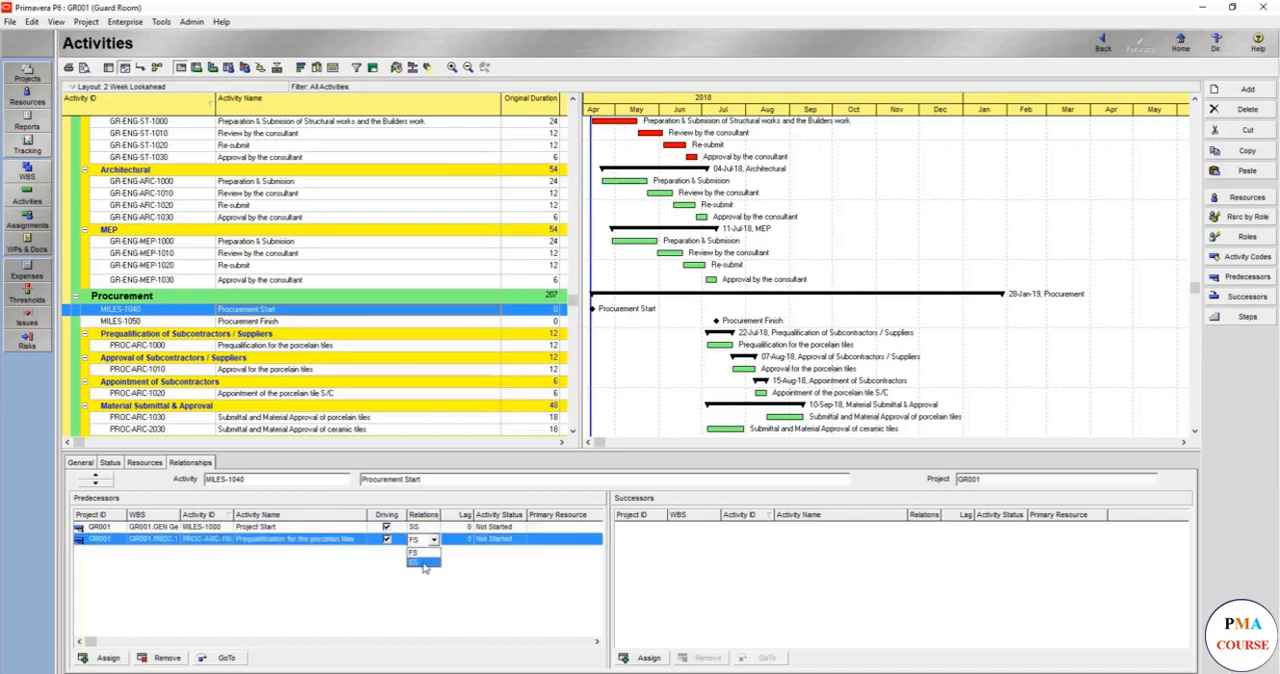
{"action": "left_click", "coordinate": [425, 563]}
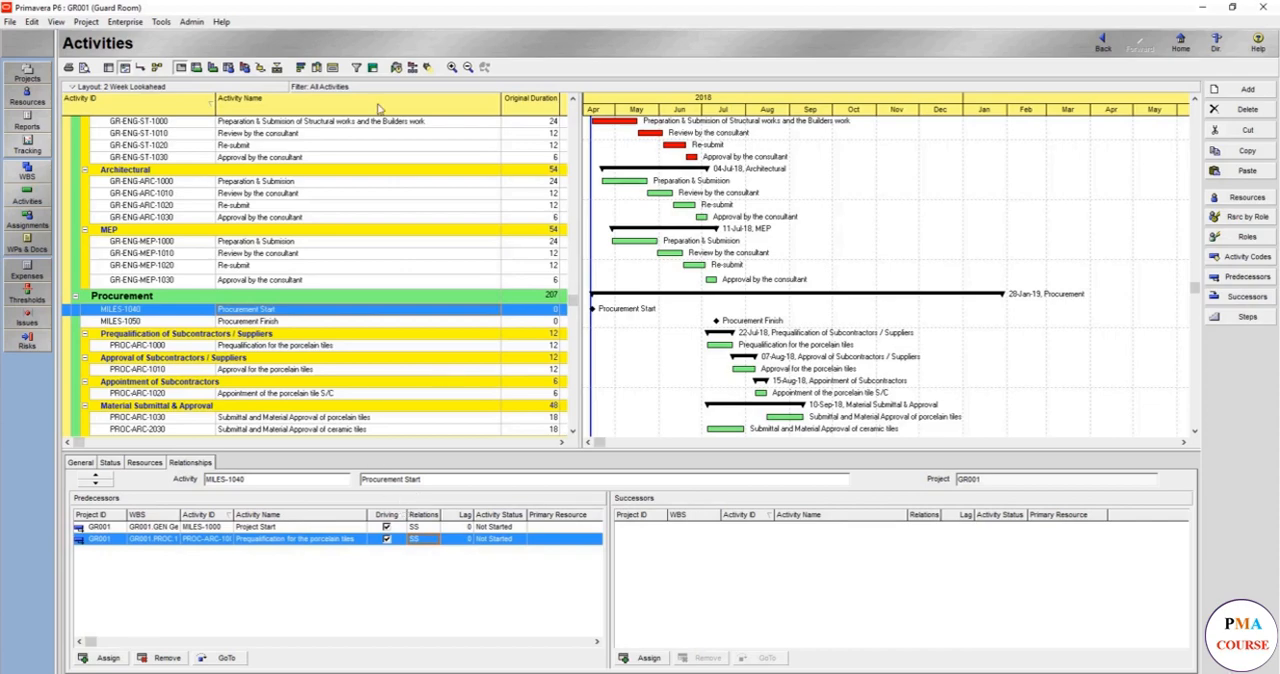
{"action": "left_click", "coordinate": [397, 67]}
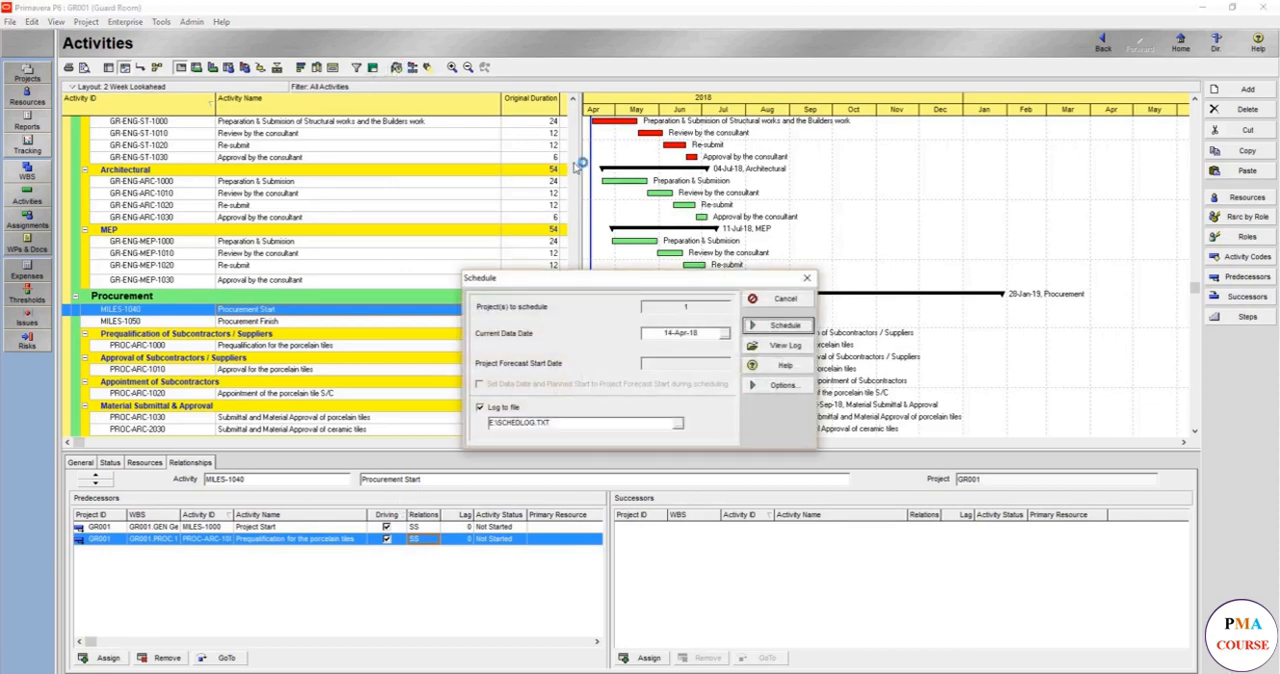
{"action": "left_click", "coordinate": [772, 326]}
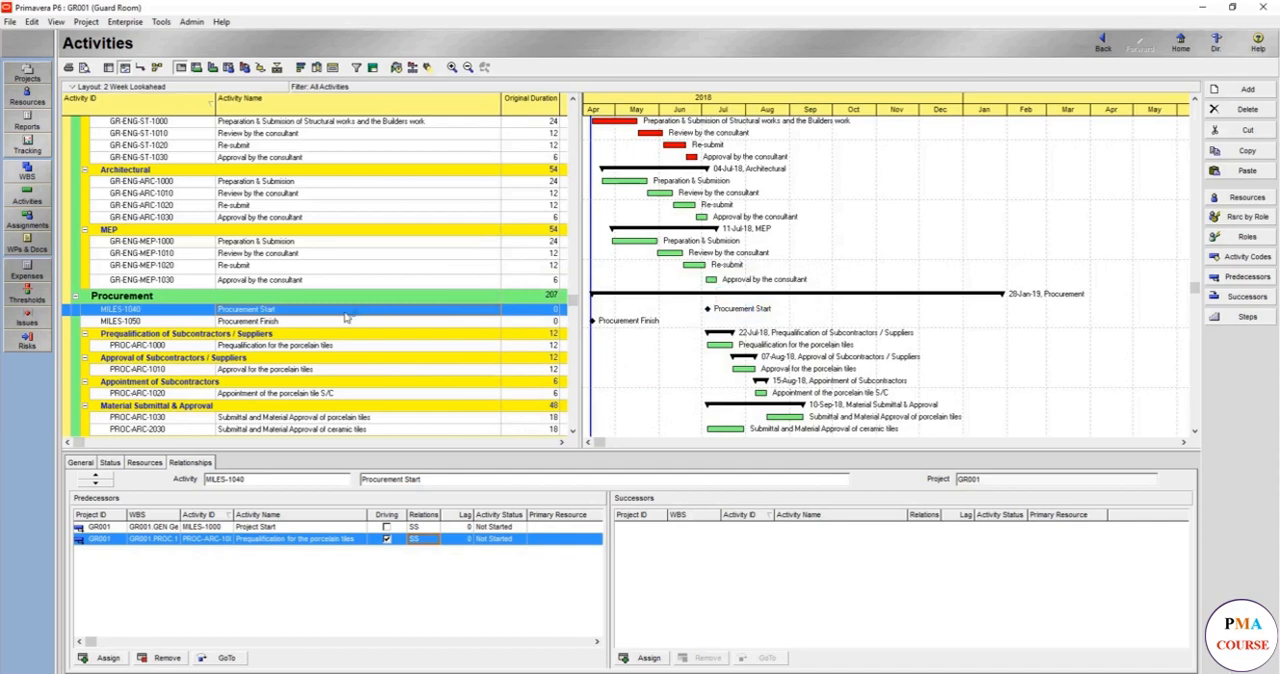
- Link Manufacturing and delivery of ceramic tiles (PROC-ARC-2040) as predecessor to Procurement Finish (MILES-1050)
{"action": "scroll", "coordinate": [325, 365], "scroll_direction": "down", "scroll_amount": 2}
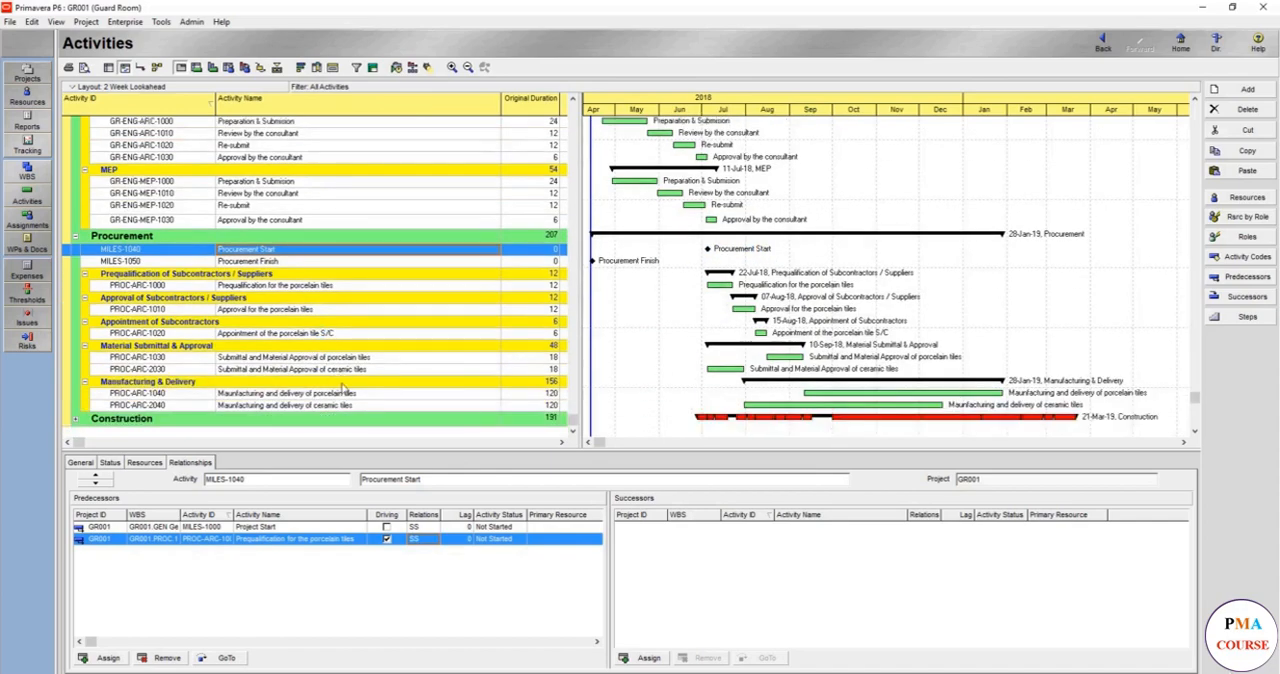
{"action": "left_click", "coordinate": [344, 408]}
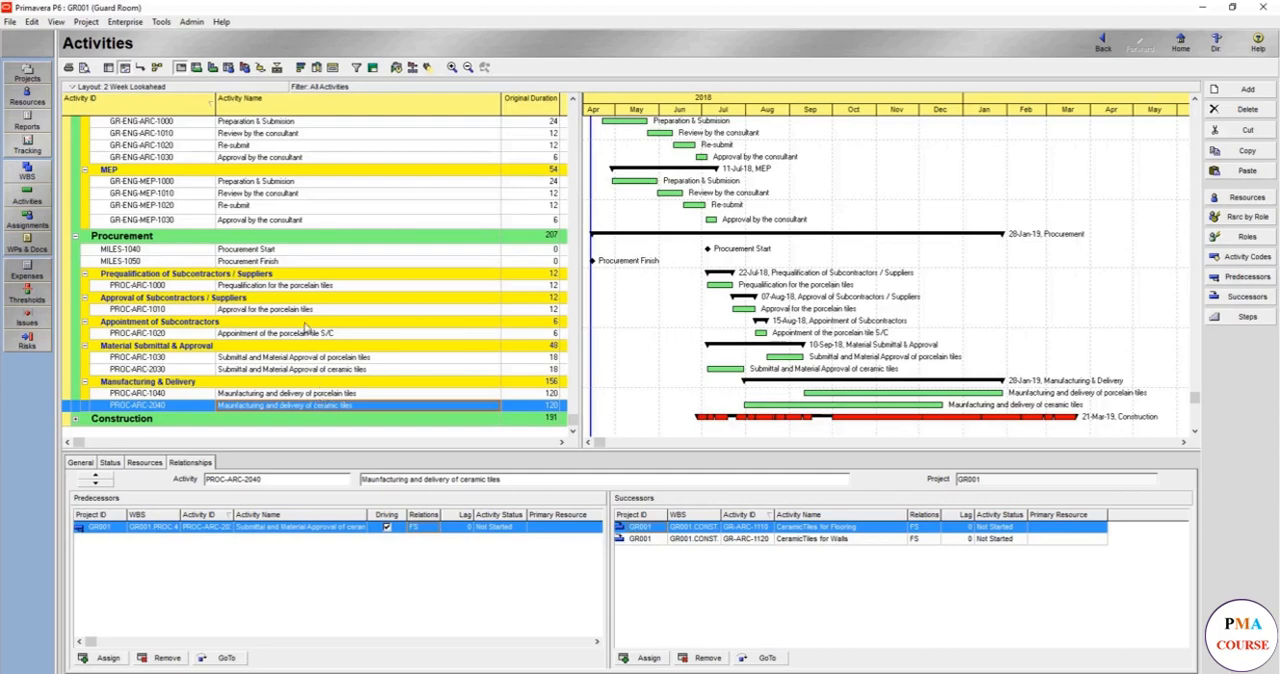
{"action": "left_click", "coordinate": [302, 262]}
{"action": "right_click", "coordinate": [302, 262]}
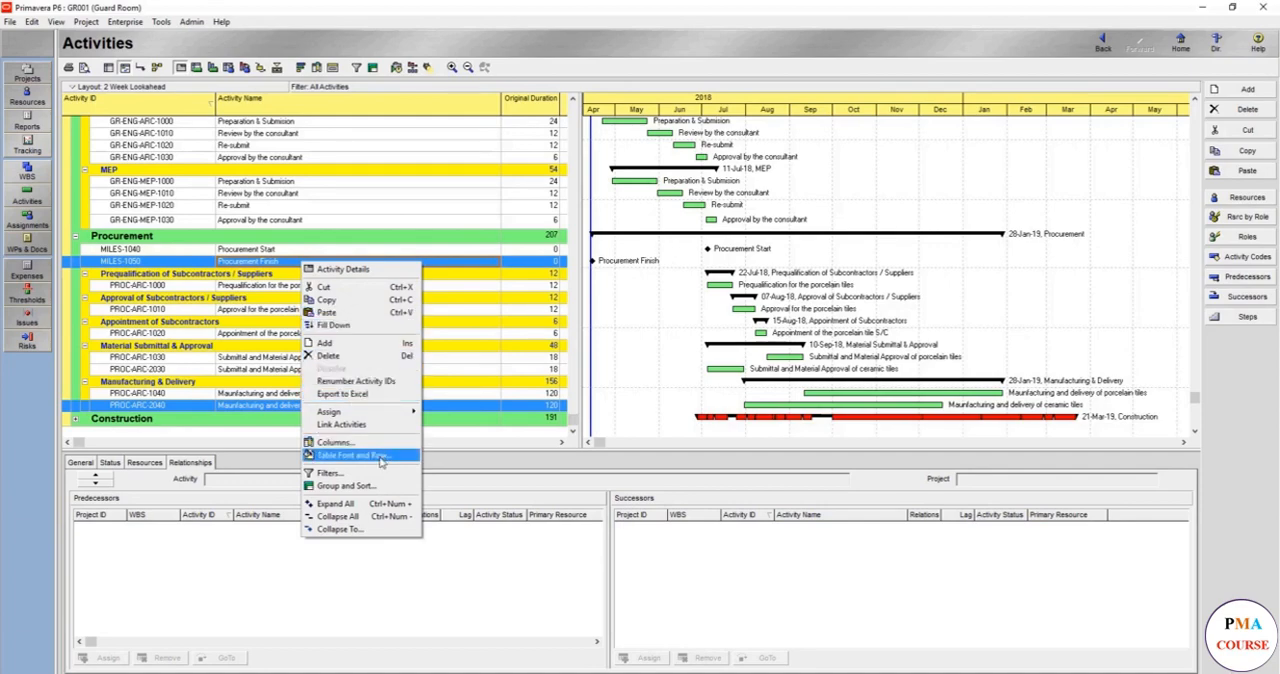
{"action": "left_click", "coordinate": [366, 424]}
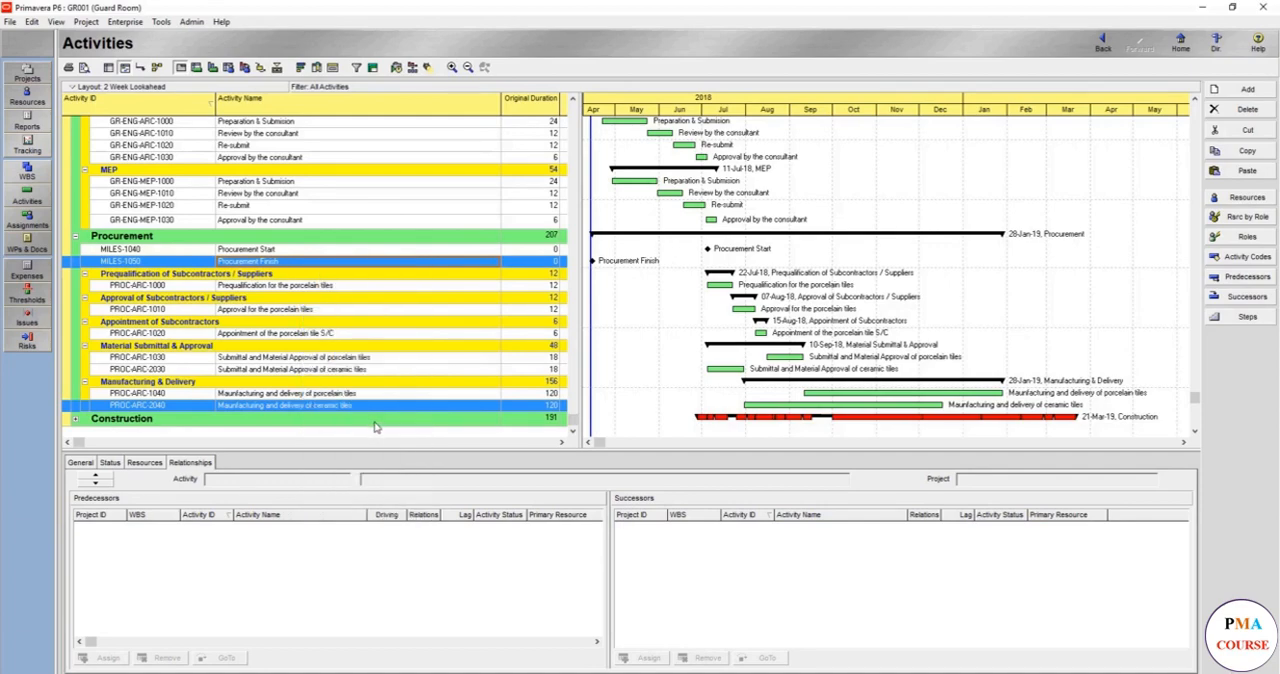
- Link Manufacturing and delivery of porcelain tiles (PROC-ARC-1040) as predecessor to Procurement Finish (MILES-1050) and reschedule the project
{"action": "left_click", "coordinate": [395, 394]}
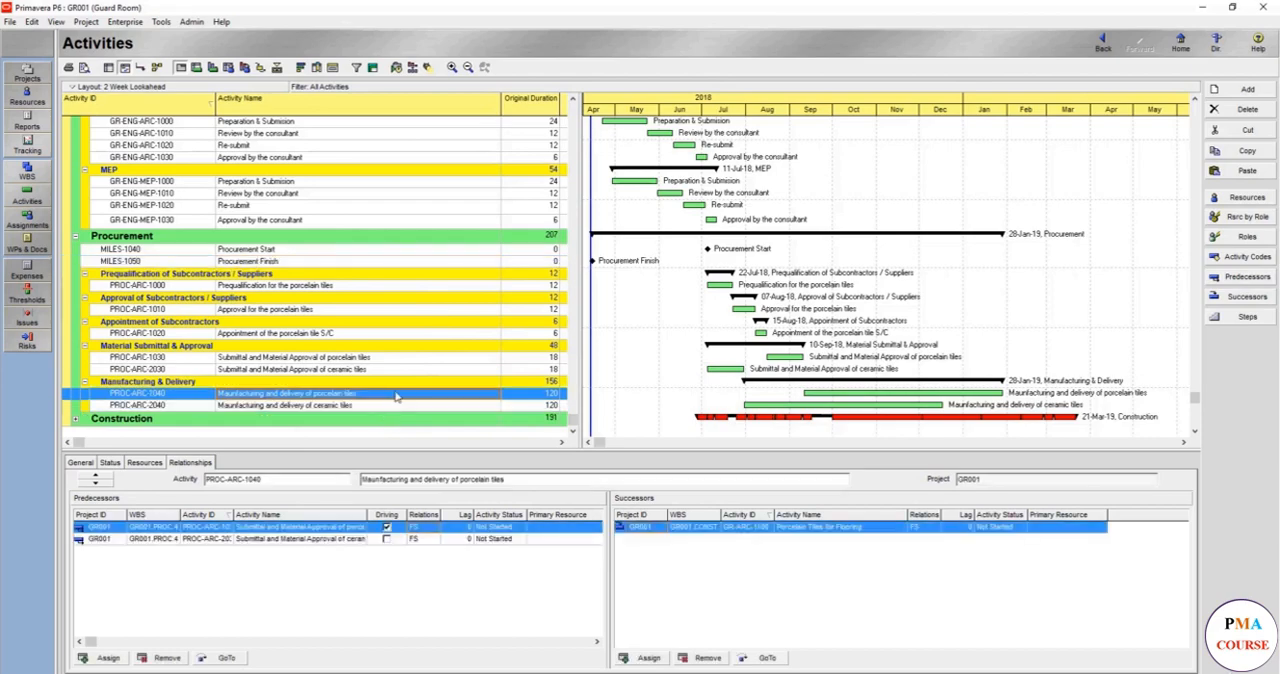
{"action": "left_click", "coordinate": [329, 263]}
{"action": "right_click", "coordinate": [329, 266]}
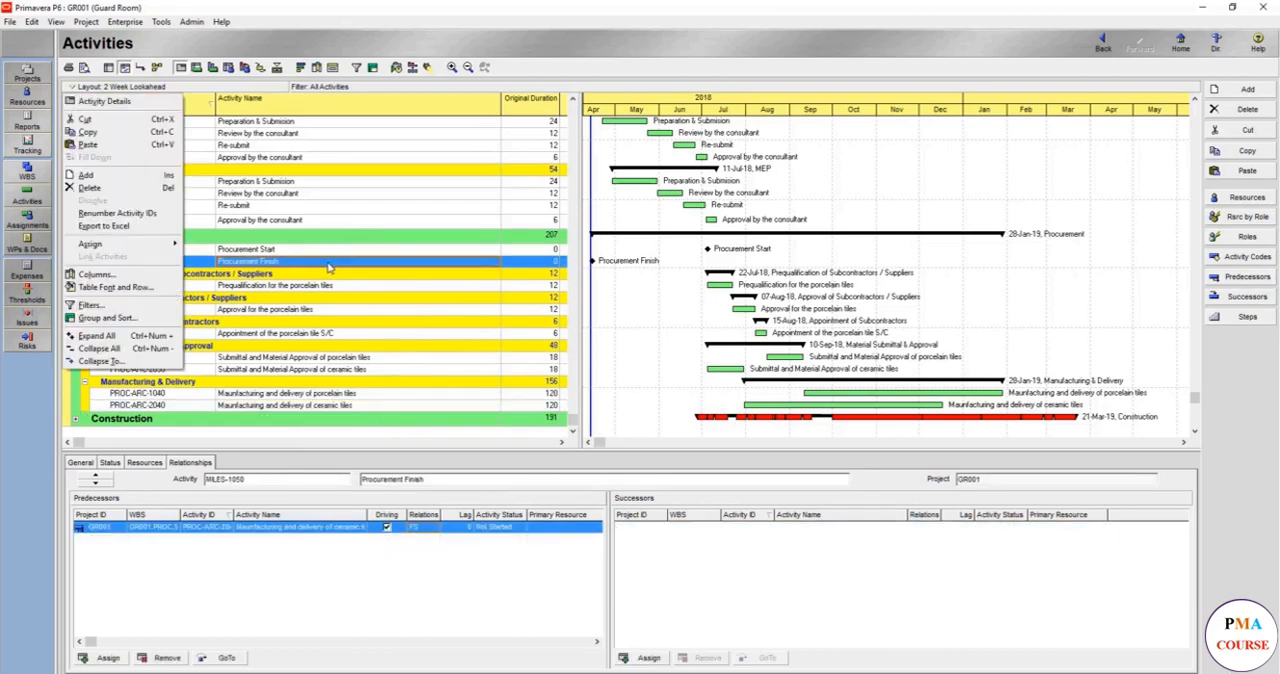
{"action": "left_click", "coordinate": [329, 266]}
{"action": "left_click", "coordinate": [355, 392]}
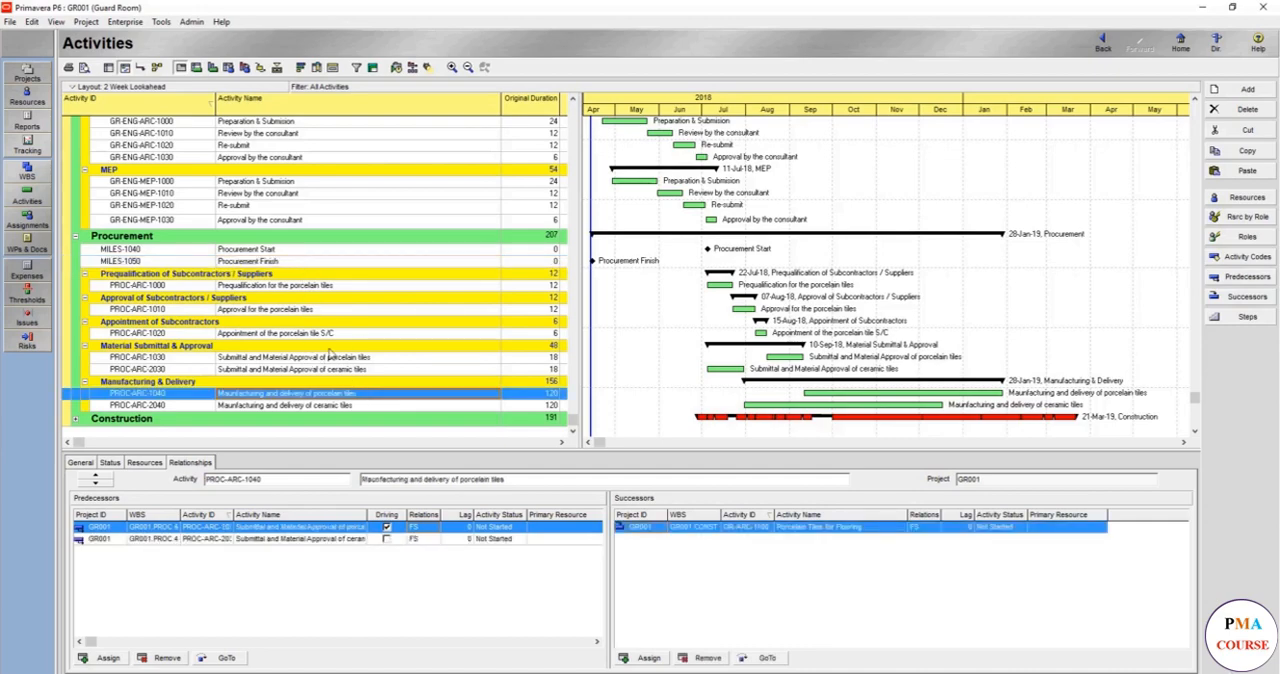
{"action": "left_click", "coordinate": [332, 265], "text": "ctrl"}
{"action": "right_click", "coordinate": [332, 267]}
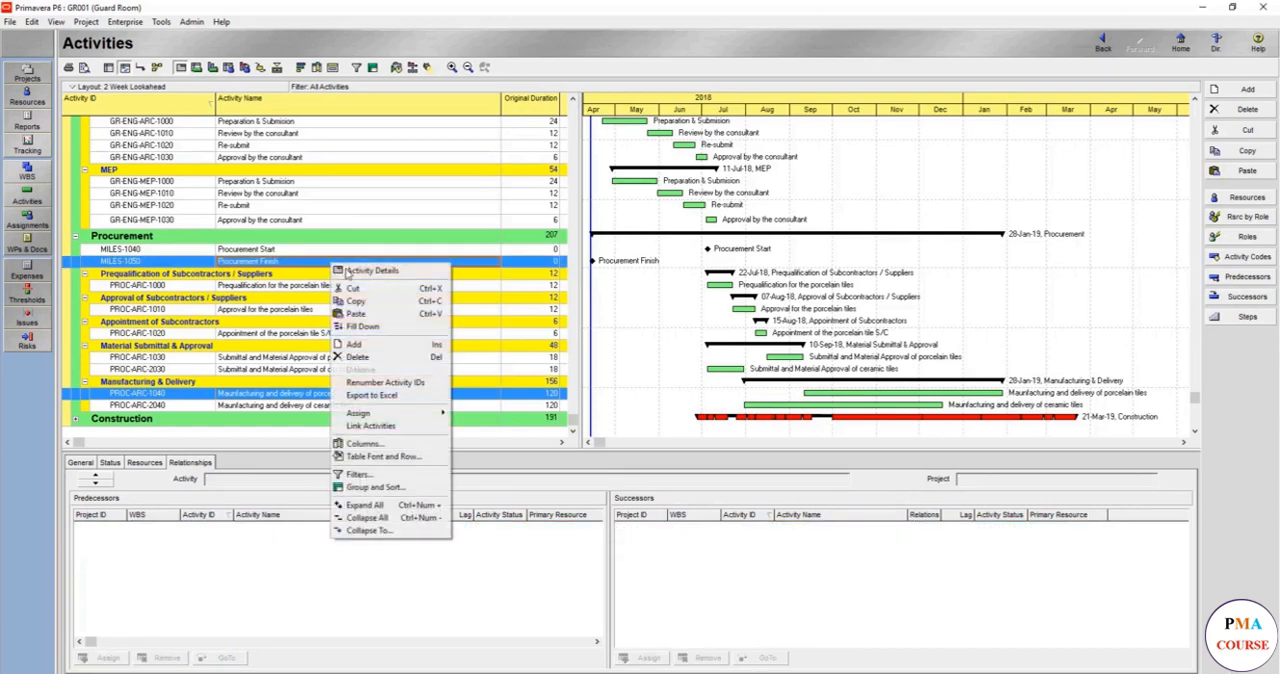
{"action": "left_click", "coordinate": [382, 428]}
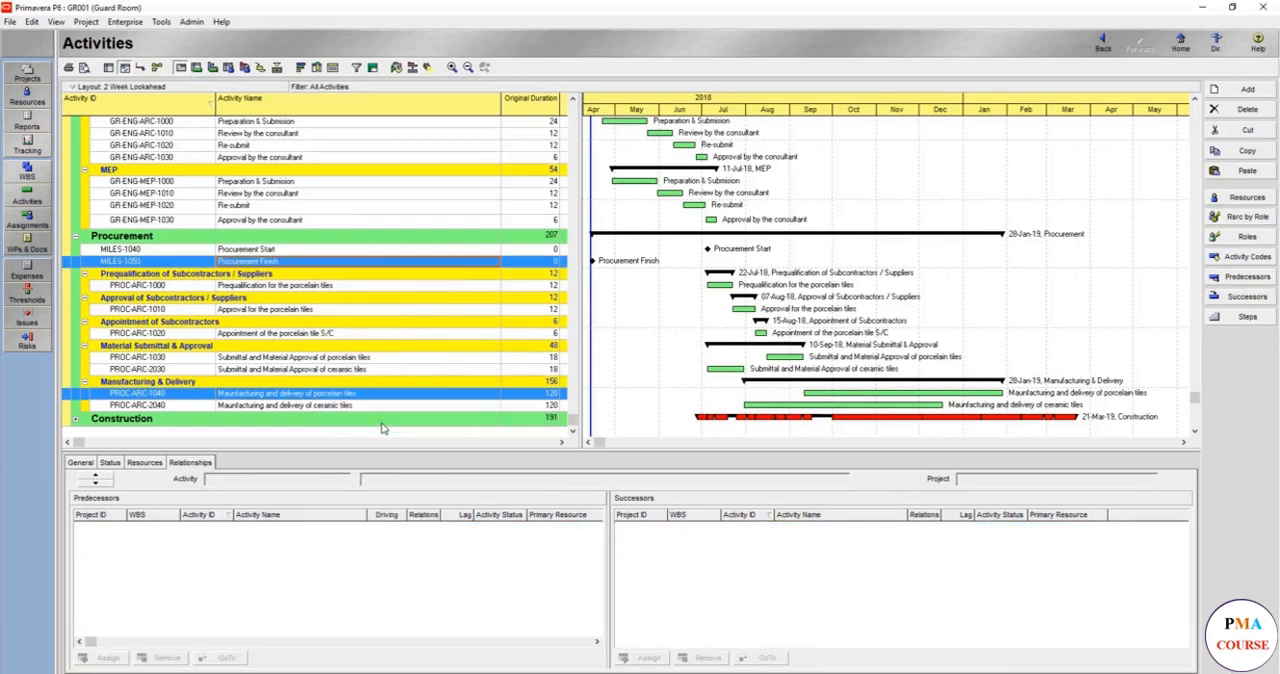
{"action": "left_click", "coordinate": [396, 67]}
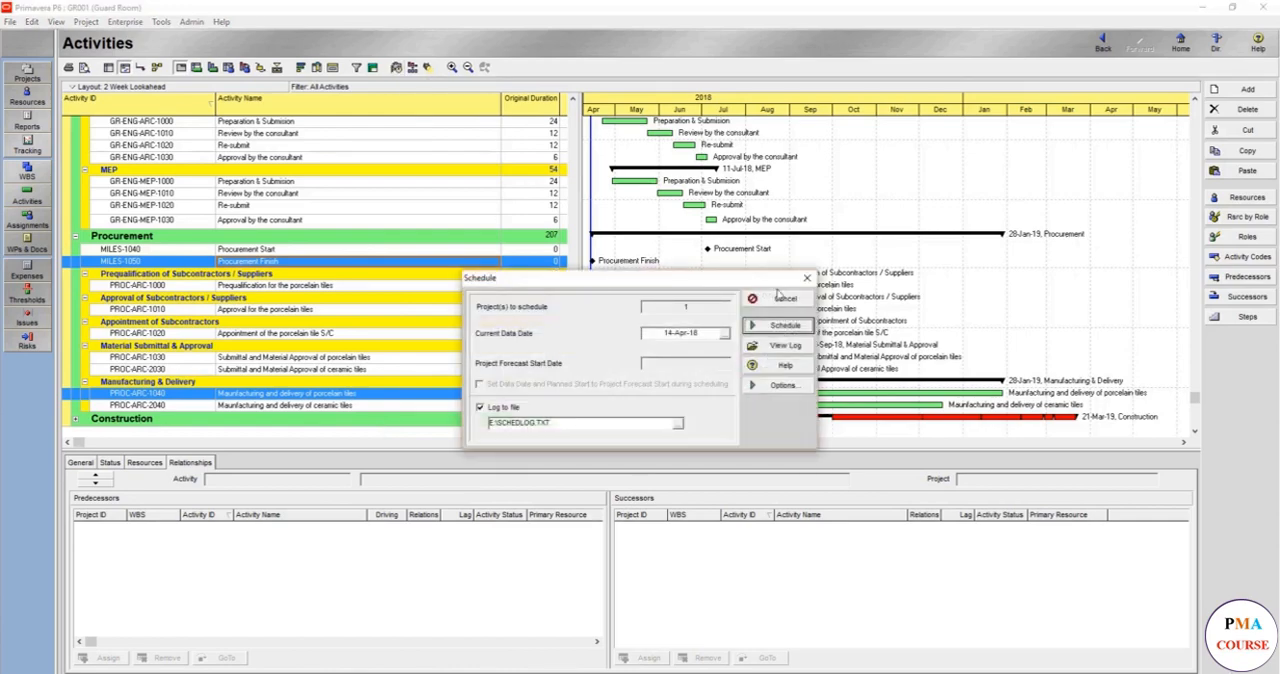
{"action": "left_click", "coordinate": [785, 326]}
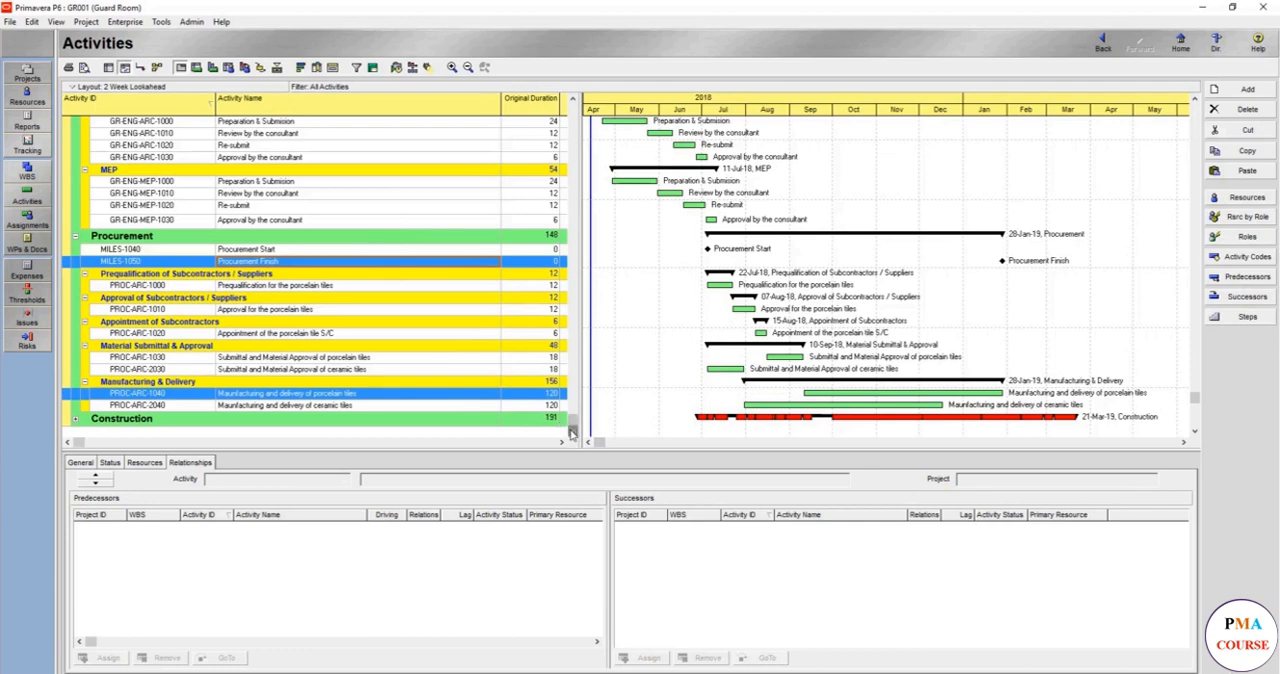
- Expand the Construction phase and look through its Structural, Architectural and MEP activities
{"action": "left_click", "coordinate": [1195, 432]}
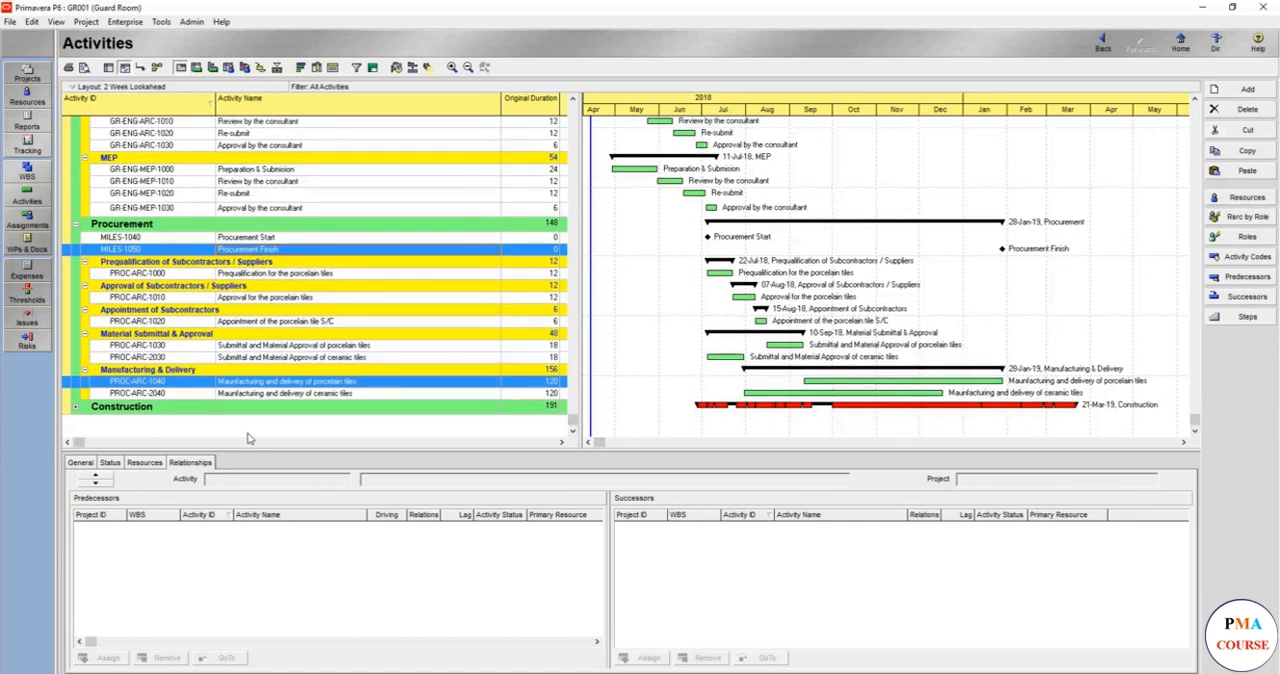
{"action": "double_click", "coordinate": [278, 406]}
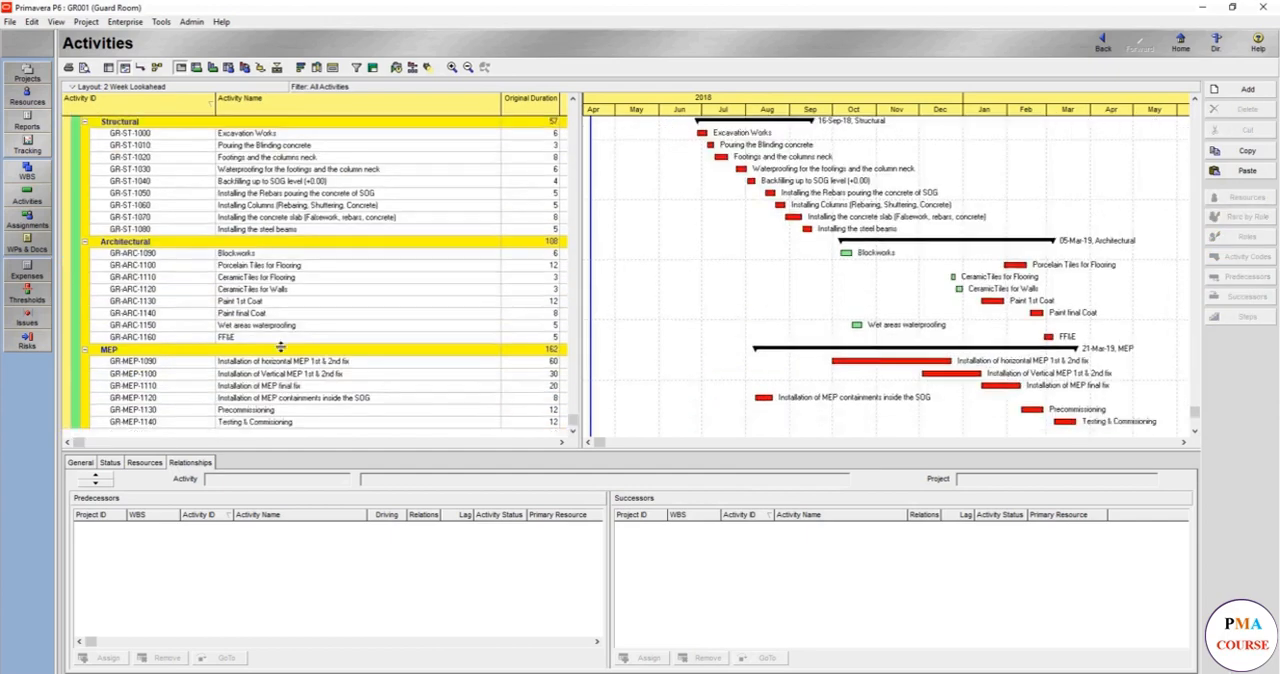
{"action": "scroll", "coordinate": [281, 346], "scroll_direction": "up", "scroll_amount": 1}
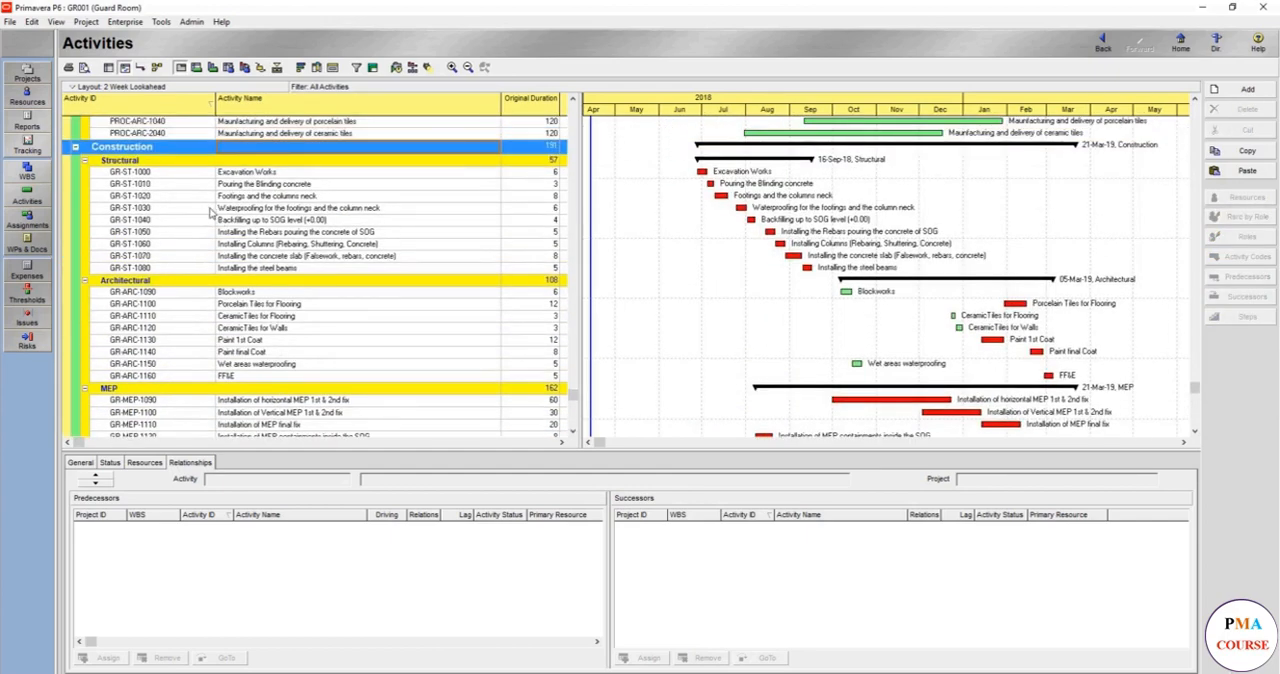
{"action": "scroll", "coordinate": [222, 192], "scroll_direction": "down", "scroll_amount": 1}
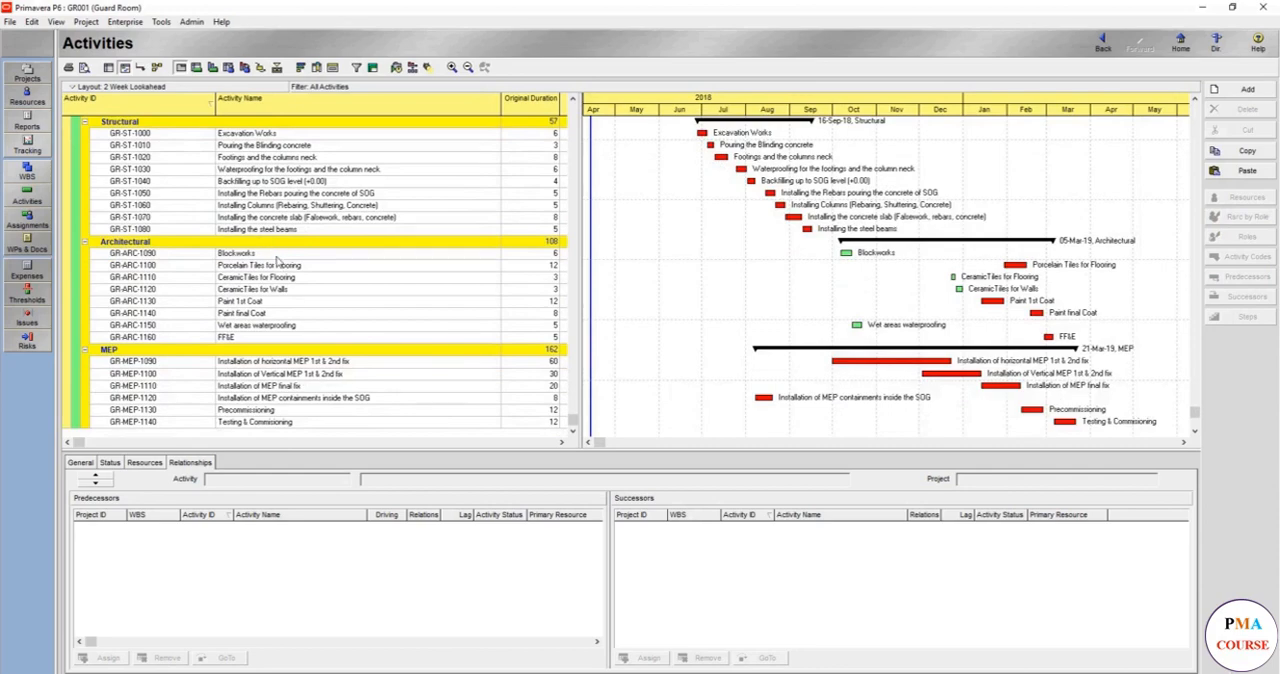
{"action": "scroll", "coordinate": [291, 298], "scroll_direction": "up", "scroll_amount": 2}
{"action": "scroll", "coordinate": [291, 298], "scroll_direction": "up", "scroll_amount": 5}
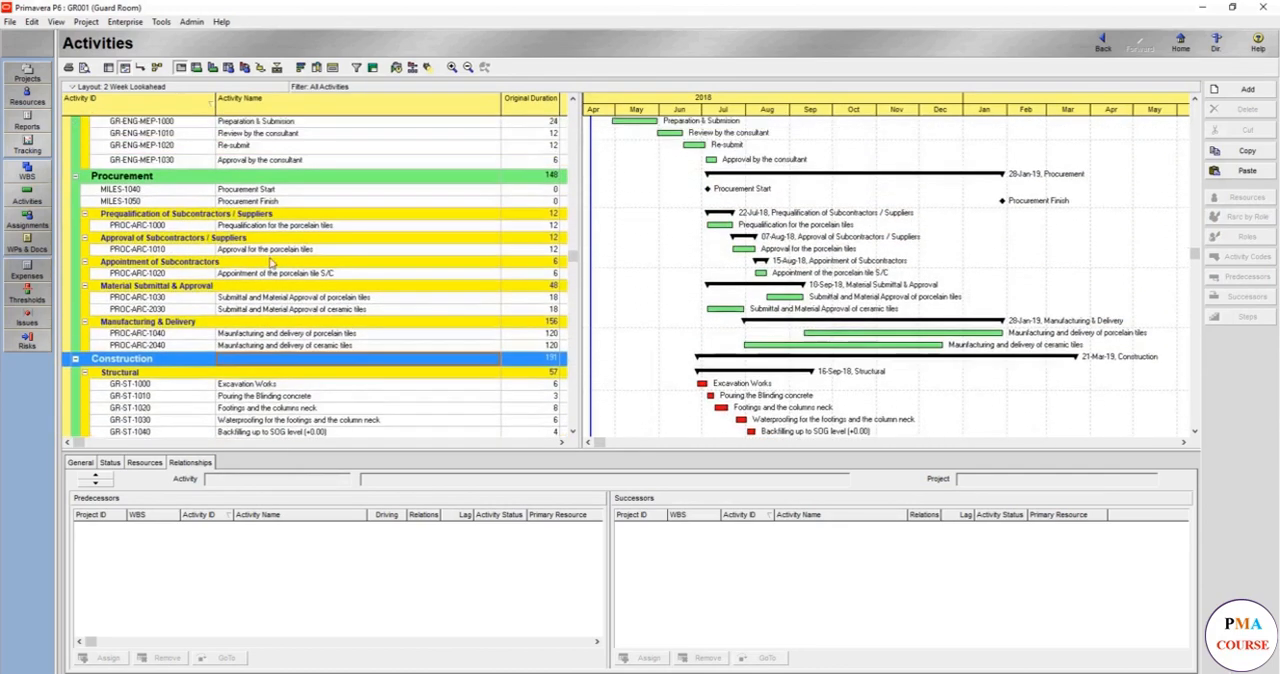
- Copy milestones MILES-1040 and MILES-1050 into Construction's Structural group, keeping relationships only between copied activities and incrementing the IDs by 10
{"action": "left_click", "coordinate": [285, 192]}
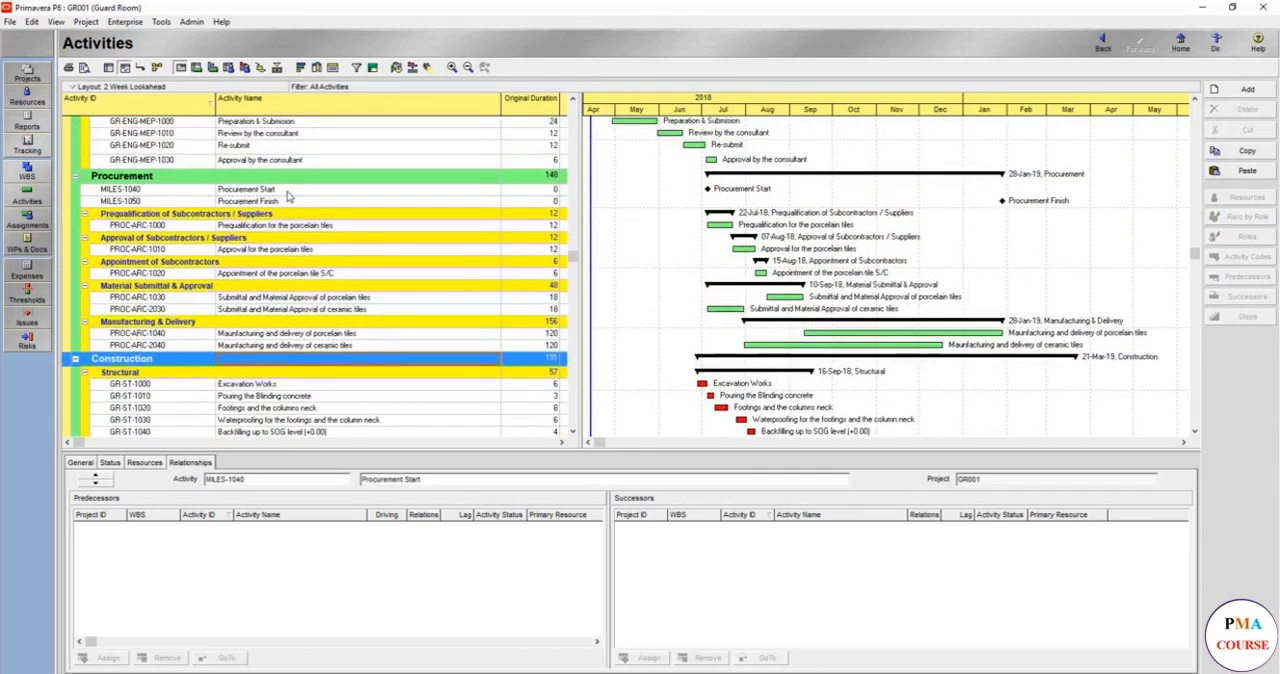
{"action": "left_click", "coordinate": [287, 204], "text": "ctrl"}
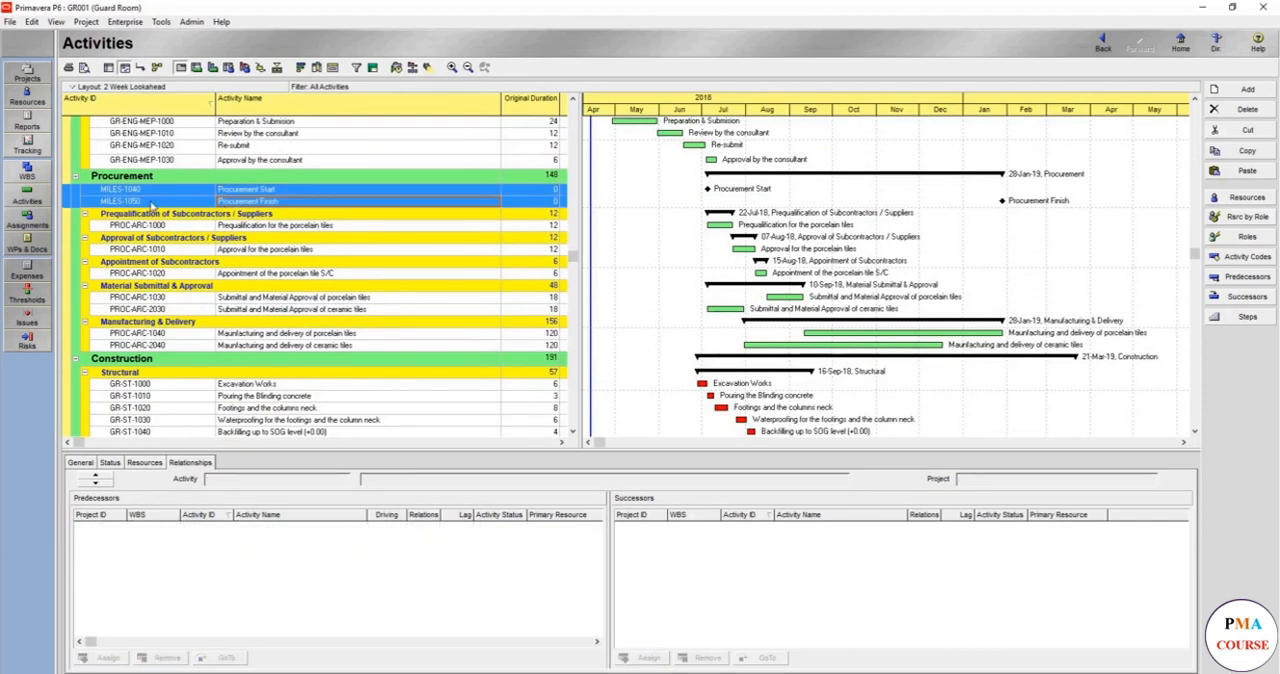
{"action": "scroll", "coordinate": [300, 394], "scroll_direction": "down", "scroll_amount": 2}
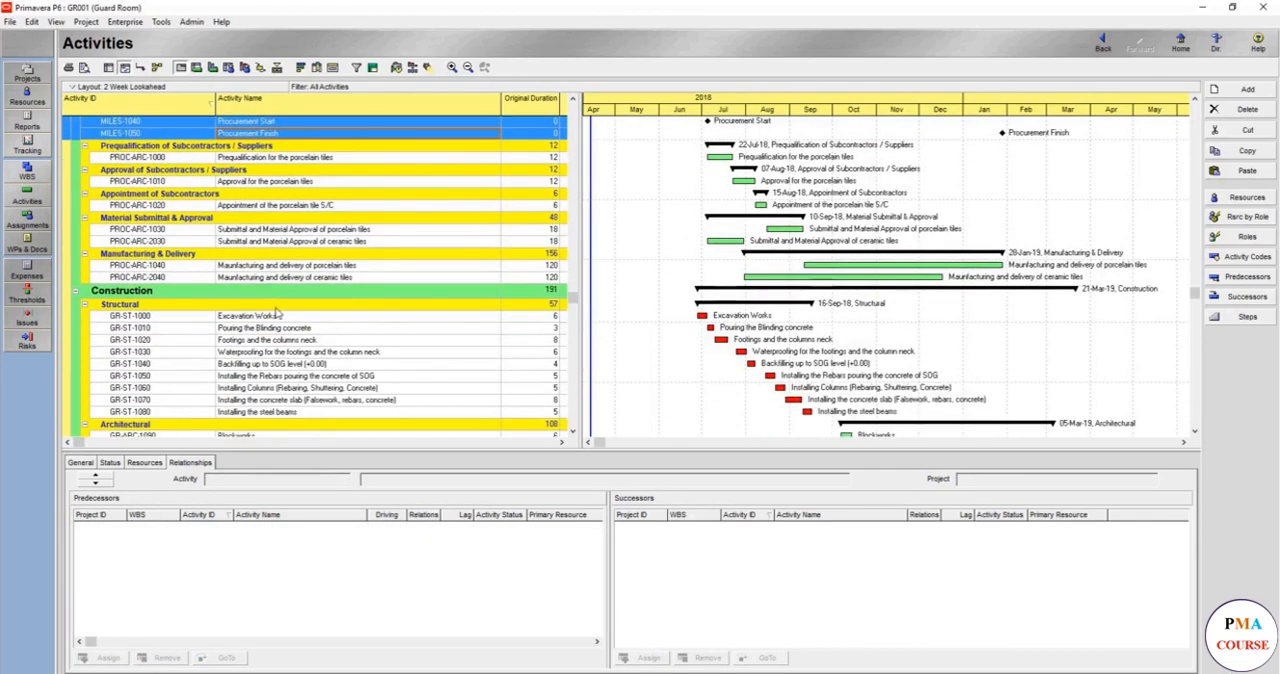
{"action": "left_click", "coordinate": [276, 305]}
{"action": "key", "text": "ctrl+v"}
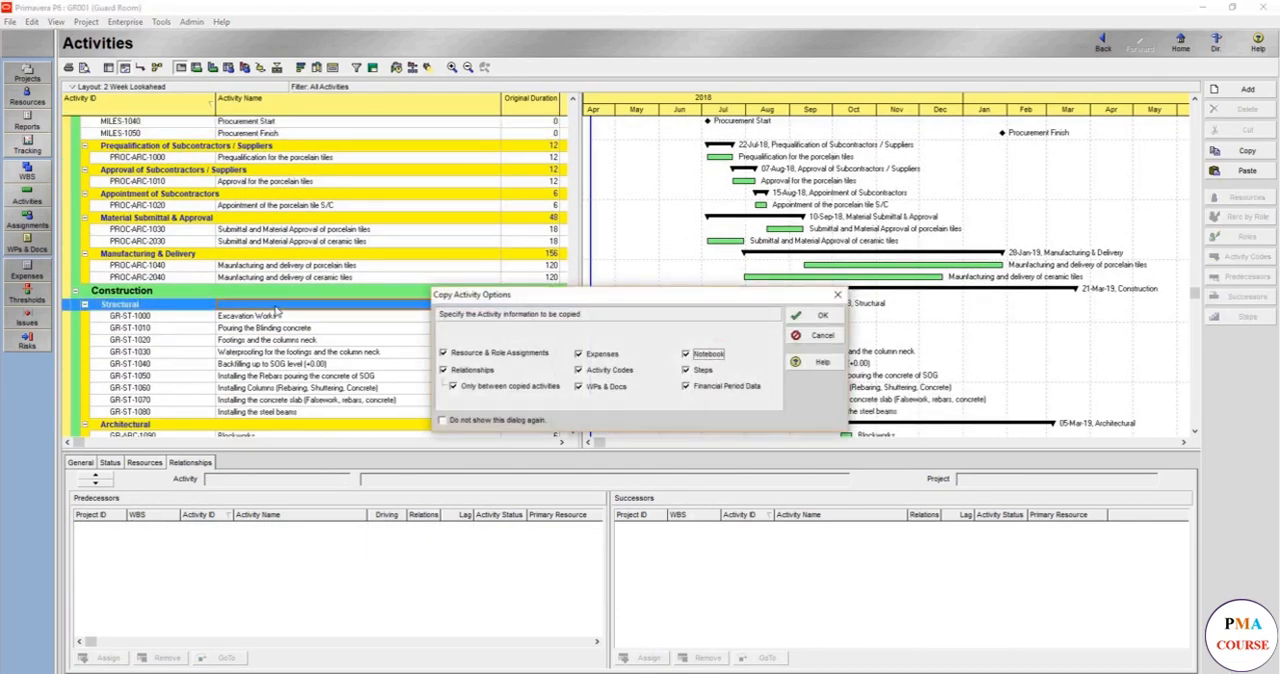
{"action": "left_click", "coordinate": [808, 316]}
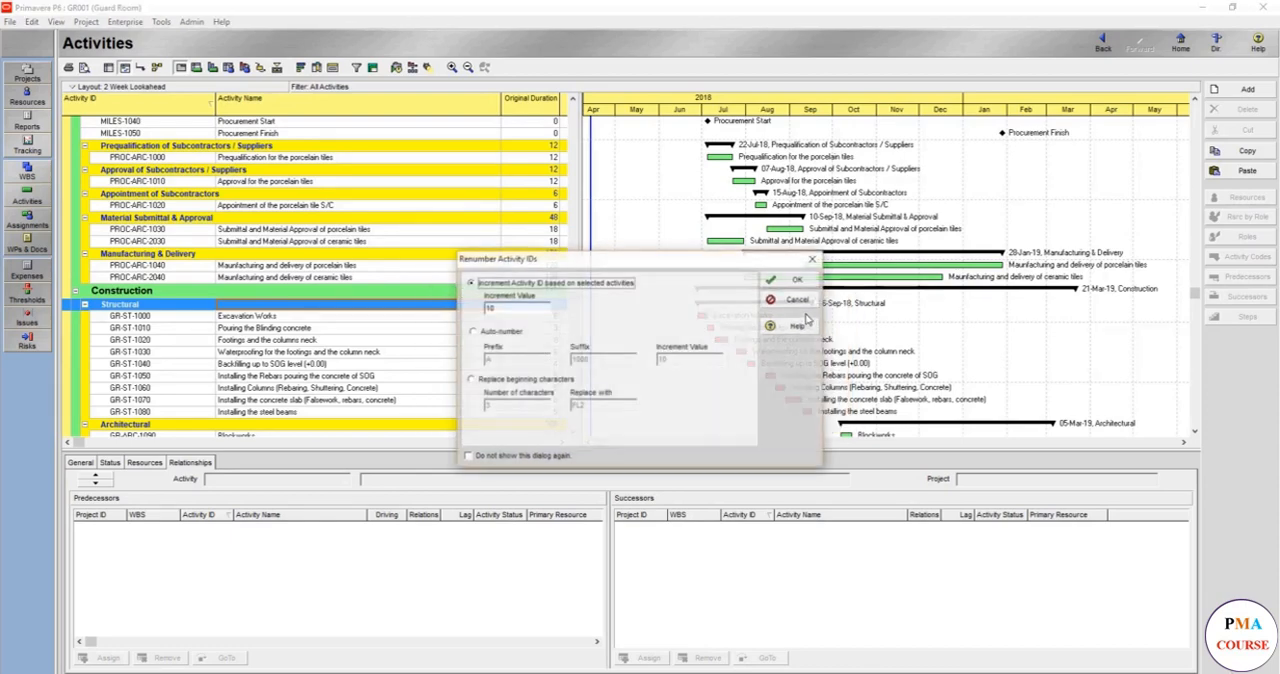
{"action": "left_click", "coordinate": [806, 283]}
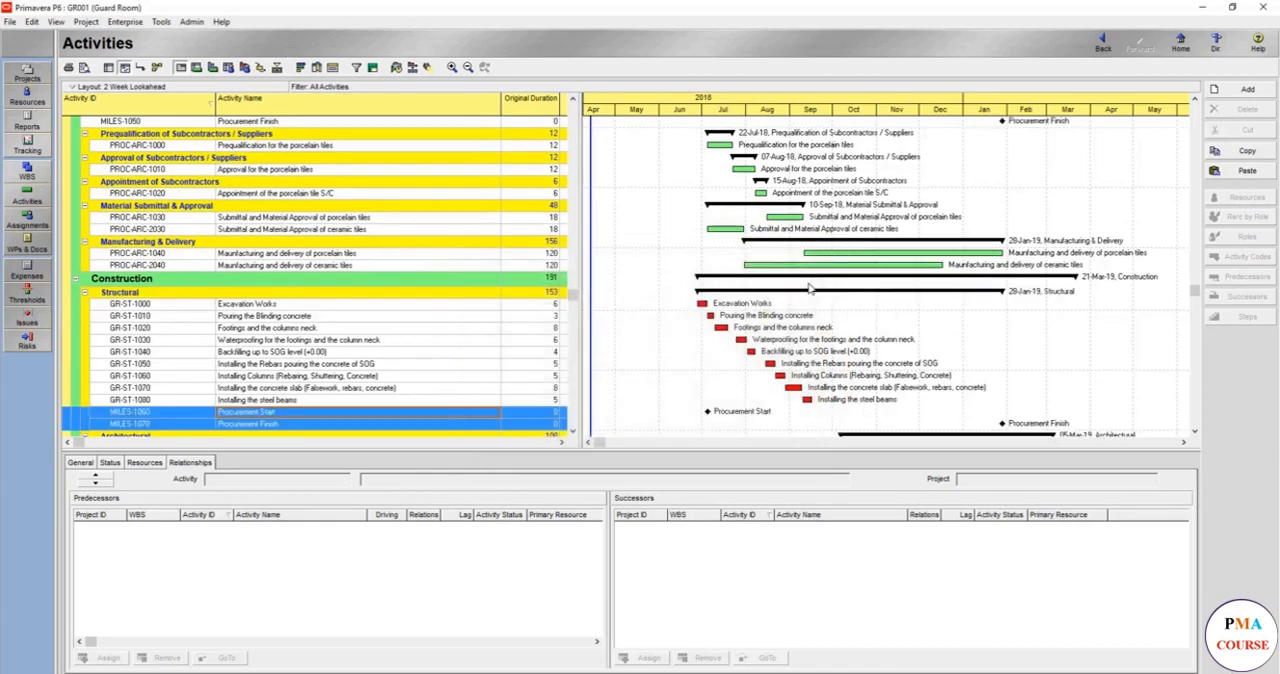
- Paste the two copied procurement milestones into Construction's Architectural group, keeping relationships only between copied activities and renumbering the IDs
{"action": "scroll", "coordinate": [270, 302], "scroll_direction": "down", "scroll_amount": 5}
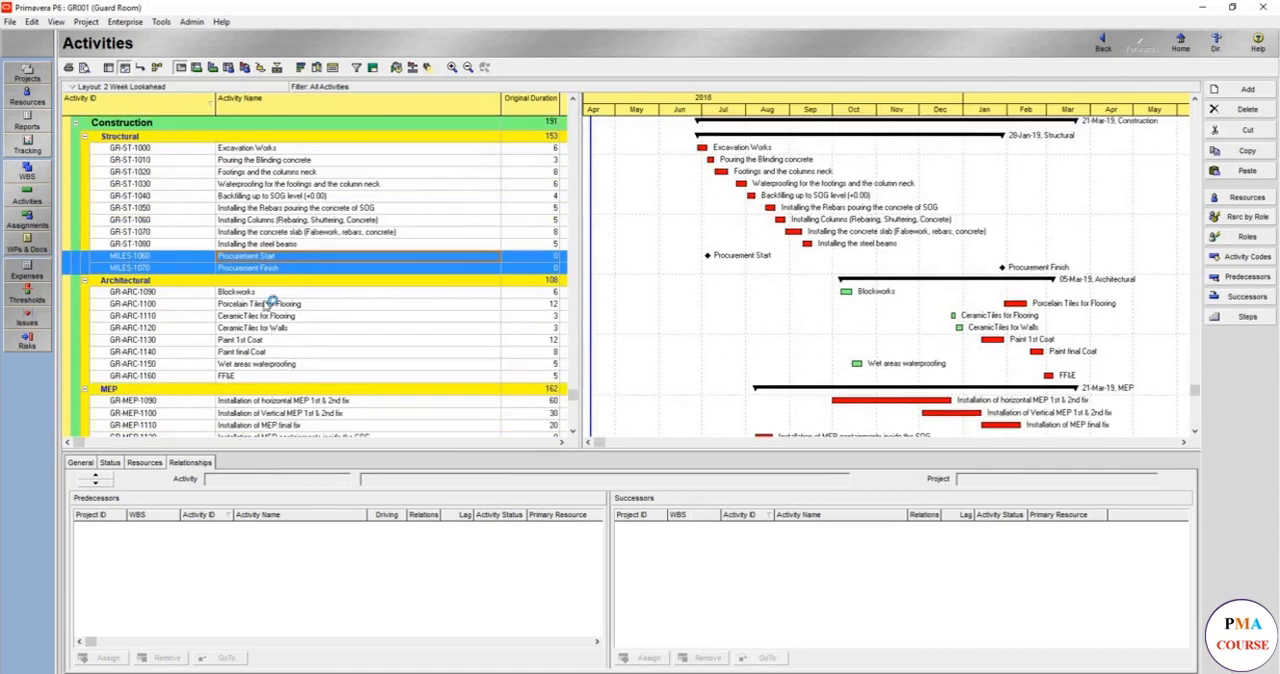
{"action": "left_click", "coordinate": [262, 282]}
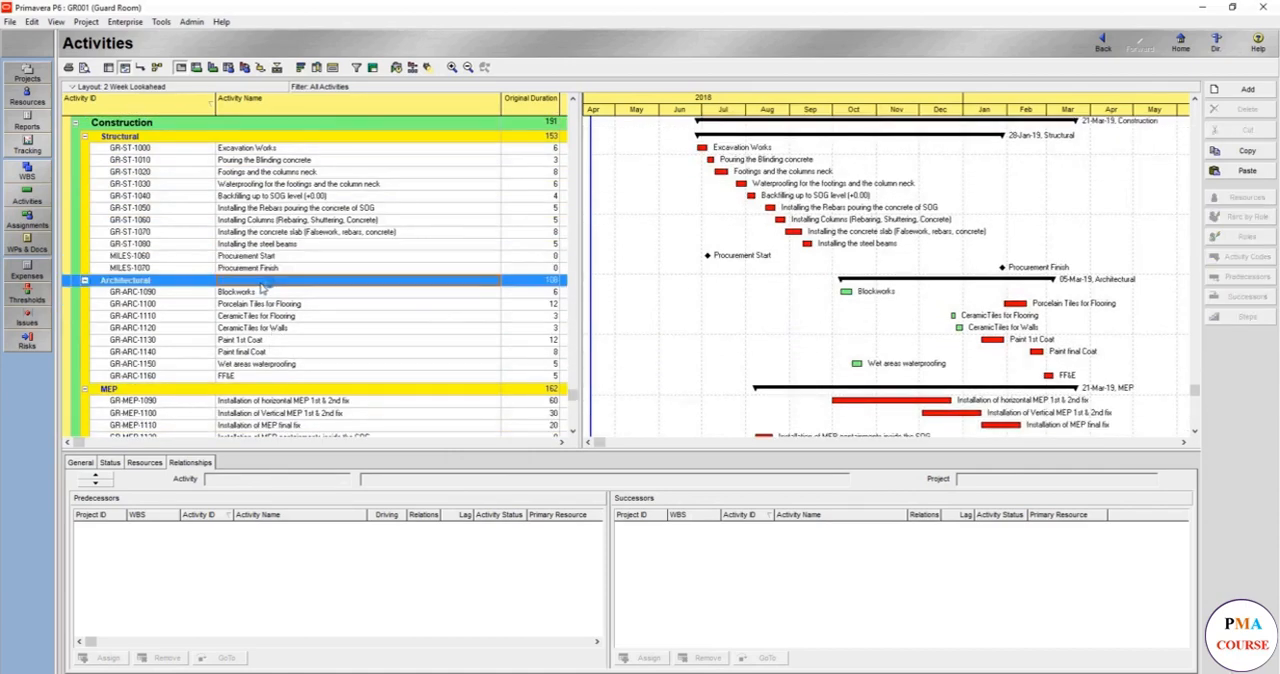
{"action": "key", "text": "ctrl+v"}
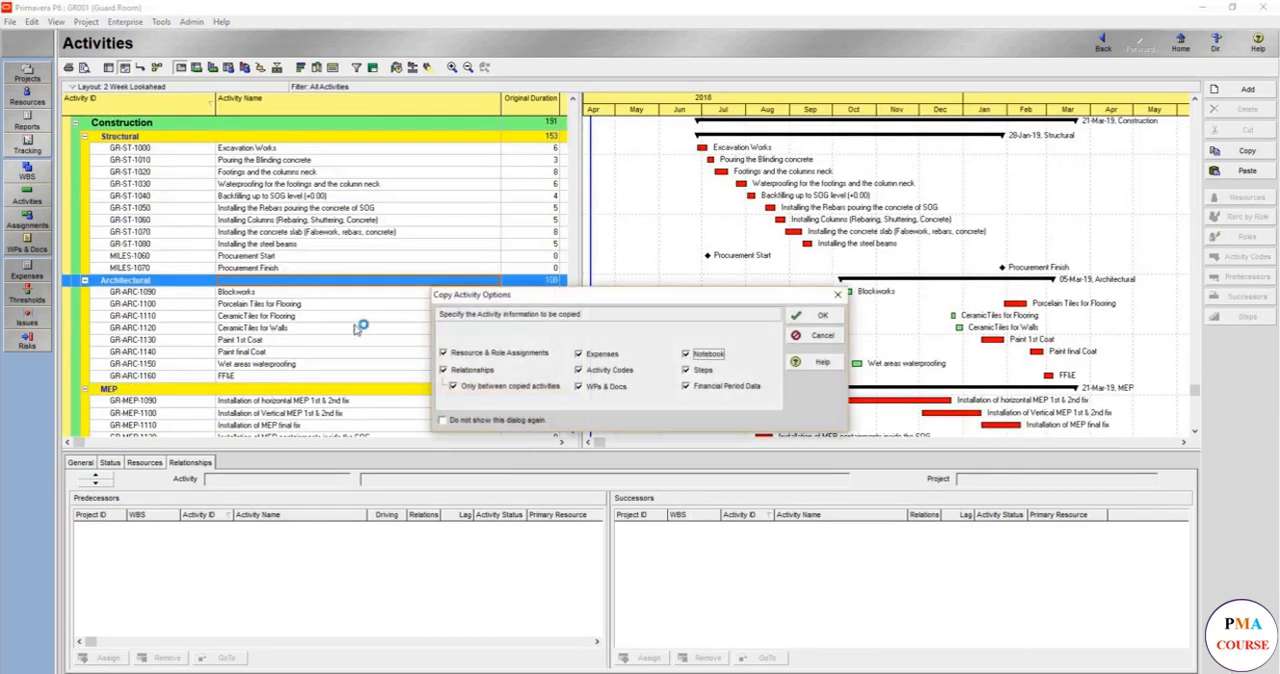
{"action": "left_click", "coordinate": [820, 317]}
{"action": "left_click", "coordinate": [806, 288]}
- Paste the two copied procurement milestones into Construction's MEP group, keeping relationships only between copied activities and renumbering the IDs
{"action": "scroll", "coordinate": [333, 309], "scroll_direction": "down", "scroll_amount": 2}
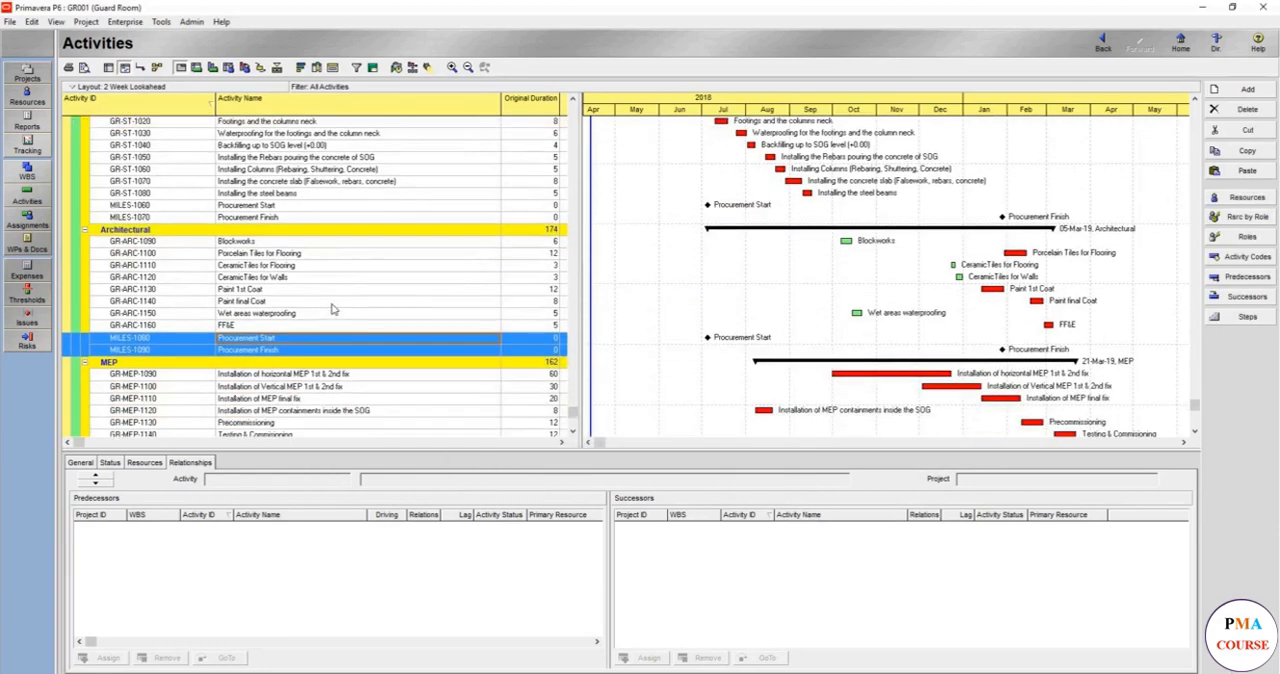
{"action": "left_click", "coordinate": [316, 357]}
{"action": "key", "text": "ctrl+v"}
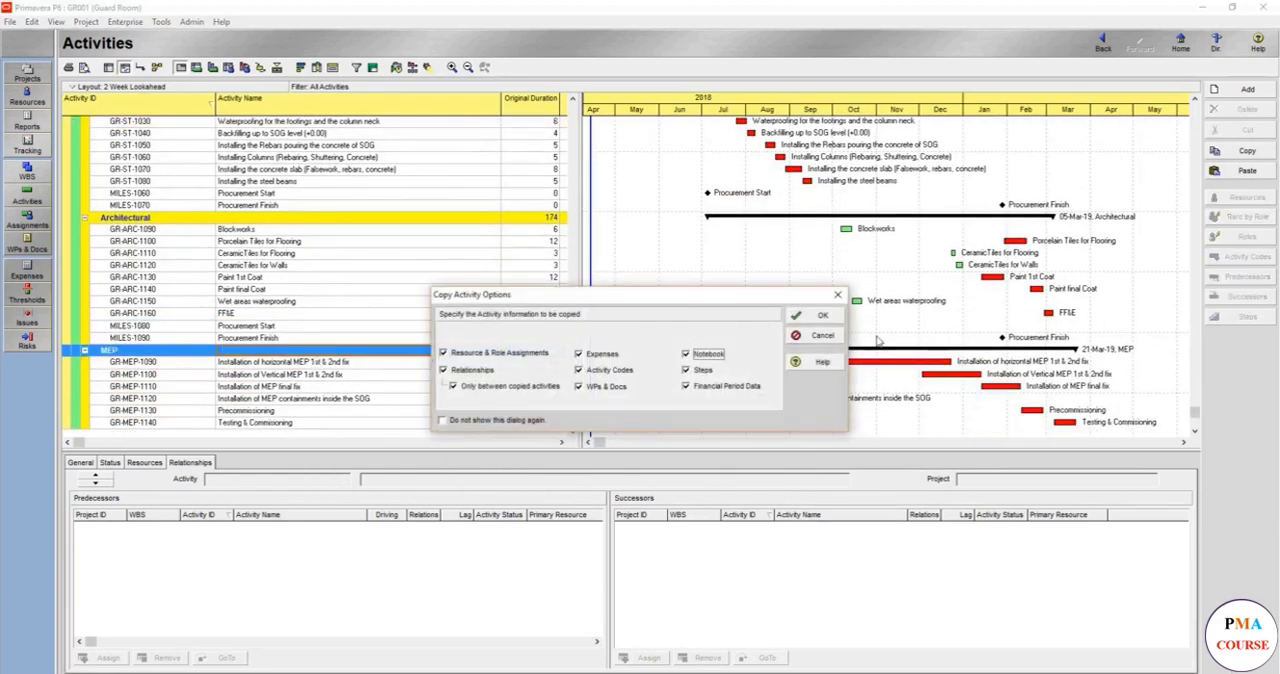
{"action": "left_click", "coordinate": [820, 316]}
{"action": "left_click", "coordinate": [798, 287]}
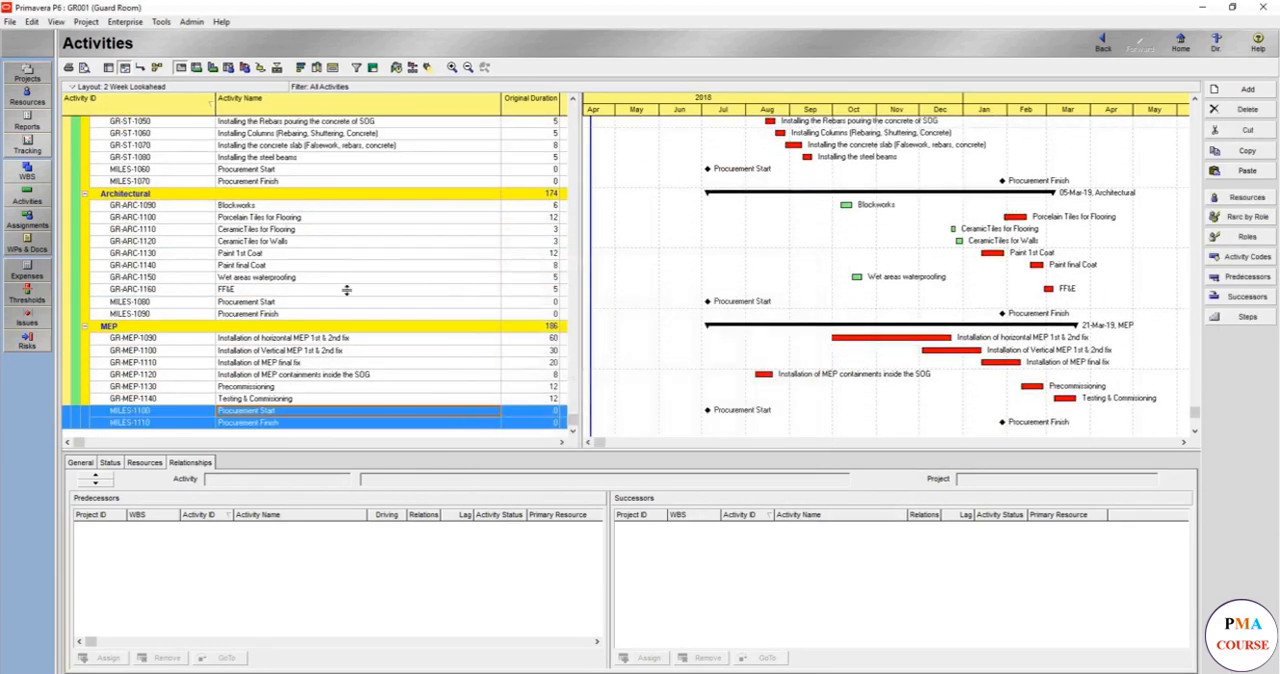
{"action": "scroll", "coordinate": [340, 288], "scroll_direction": "up", "scroll_amount": 2}
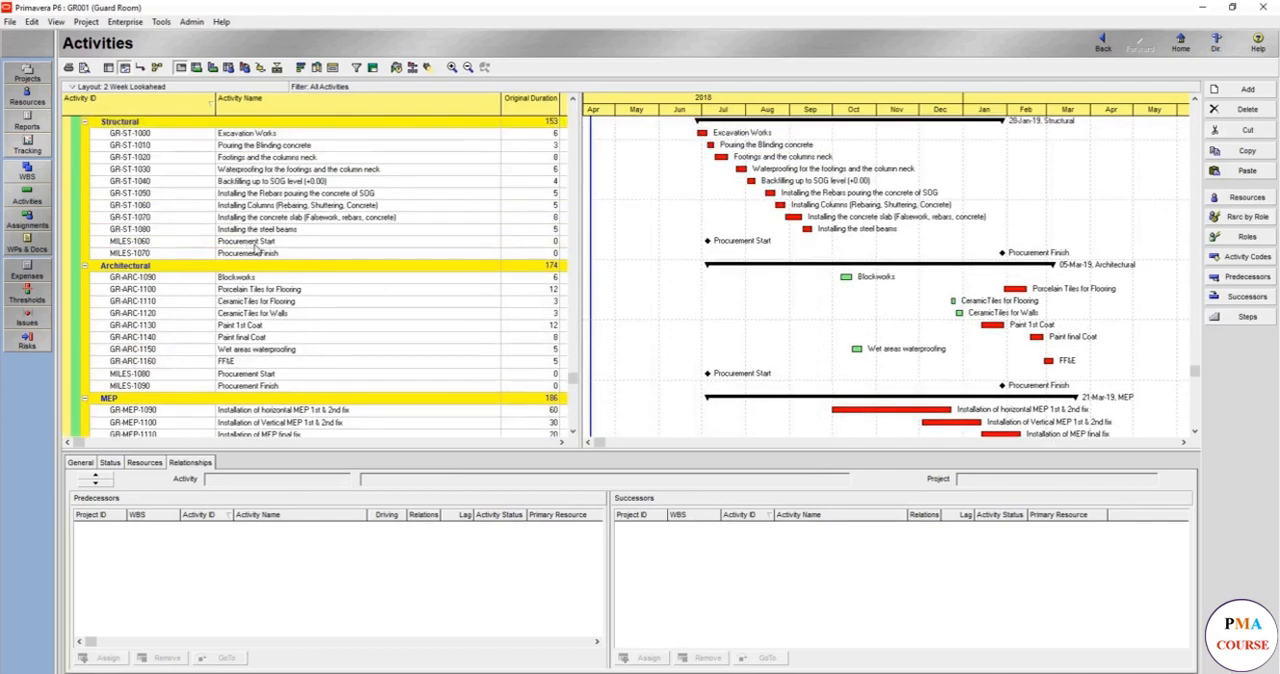
- Rename milestone MILES-1060 in Construction's Structural group as Structural Start
{"action": "left_click", "coordinate": [256, 244]}
{"action": "key", "text": "Delete"}
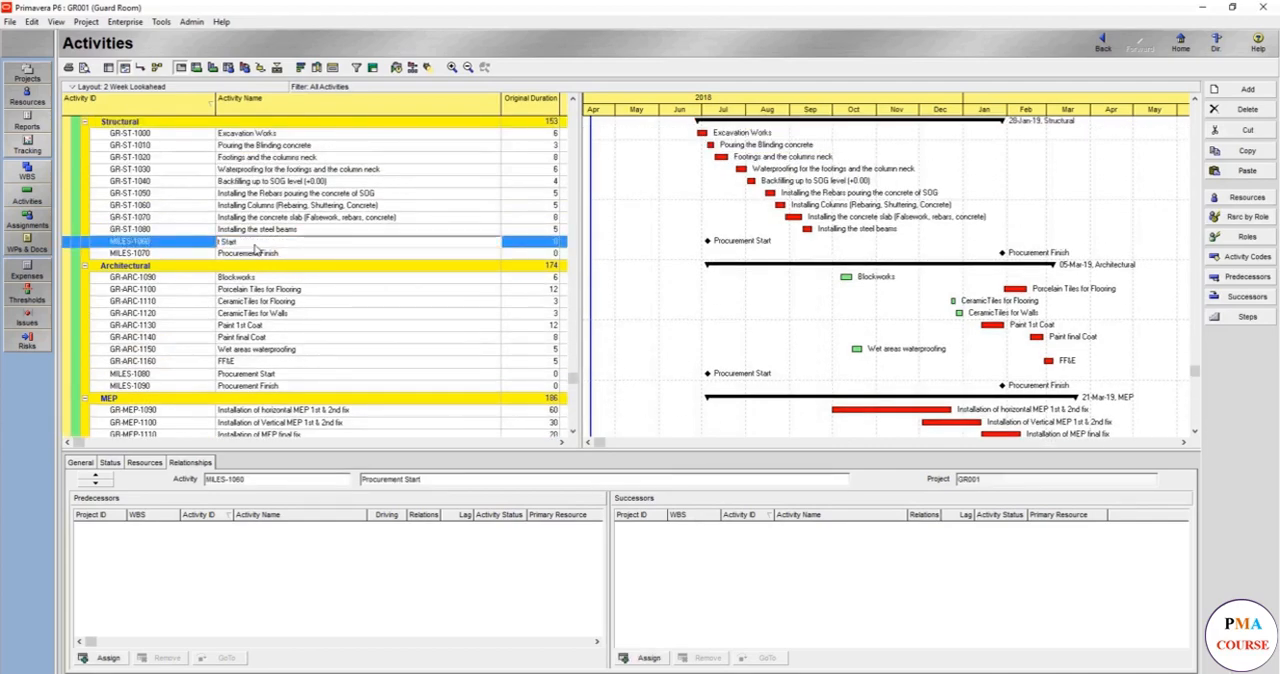
{"action": "type", "text": "Structural"}
{"action": "key", "text": "Return"}
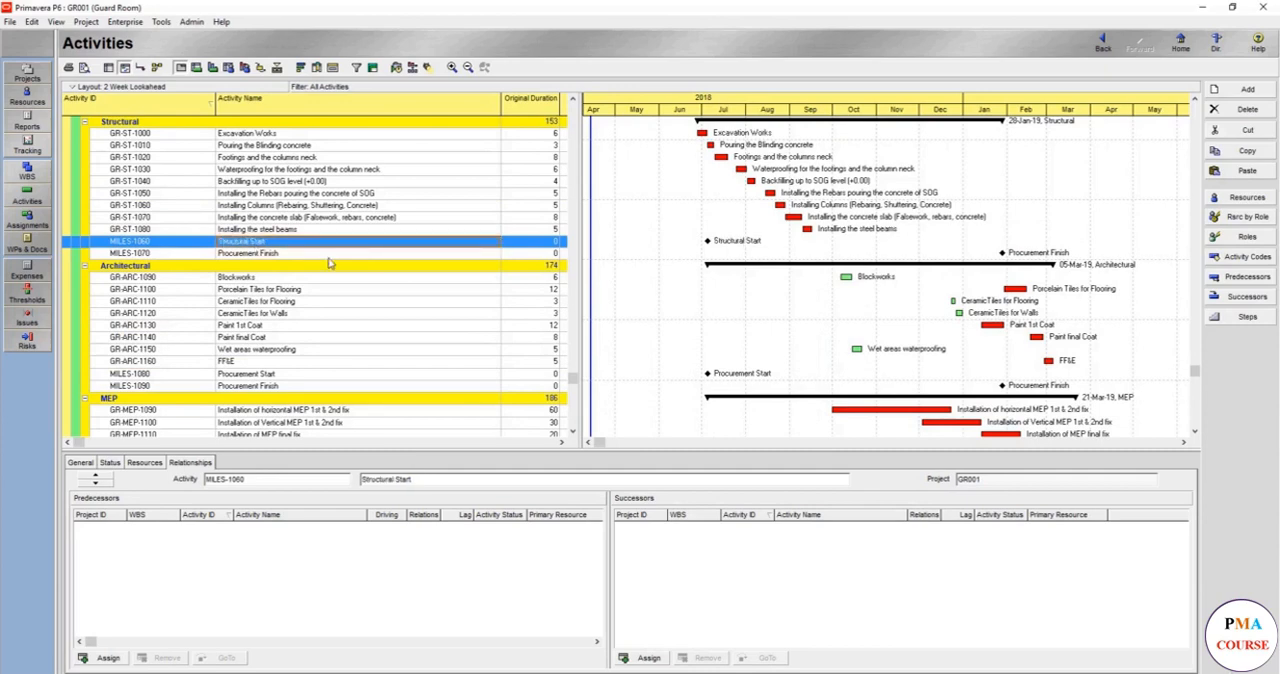
- Rename milestone MILES-1070 in the Structural group as Structural Works Finish
{"action": "left_click", "coordinate": [255, 253]}
{"action": "double_click", "coordinate": [250, 253]}
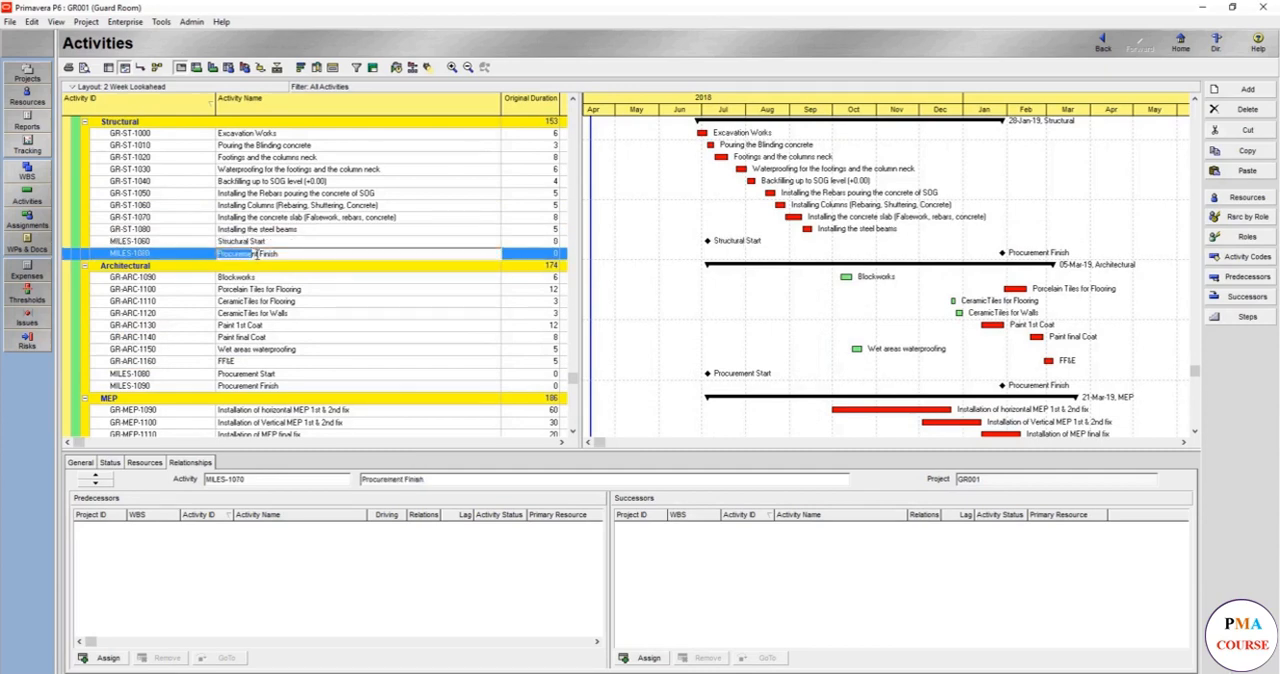
{"action": "type", "text": "Structural Works"}
- Add the word Works to the MILES-1060 name so it reads Structural Works Start
{"action": "left_click", "coordinate": [250, 242]}
{"action": "double_click", "coordinate": [248, 242]}
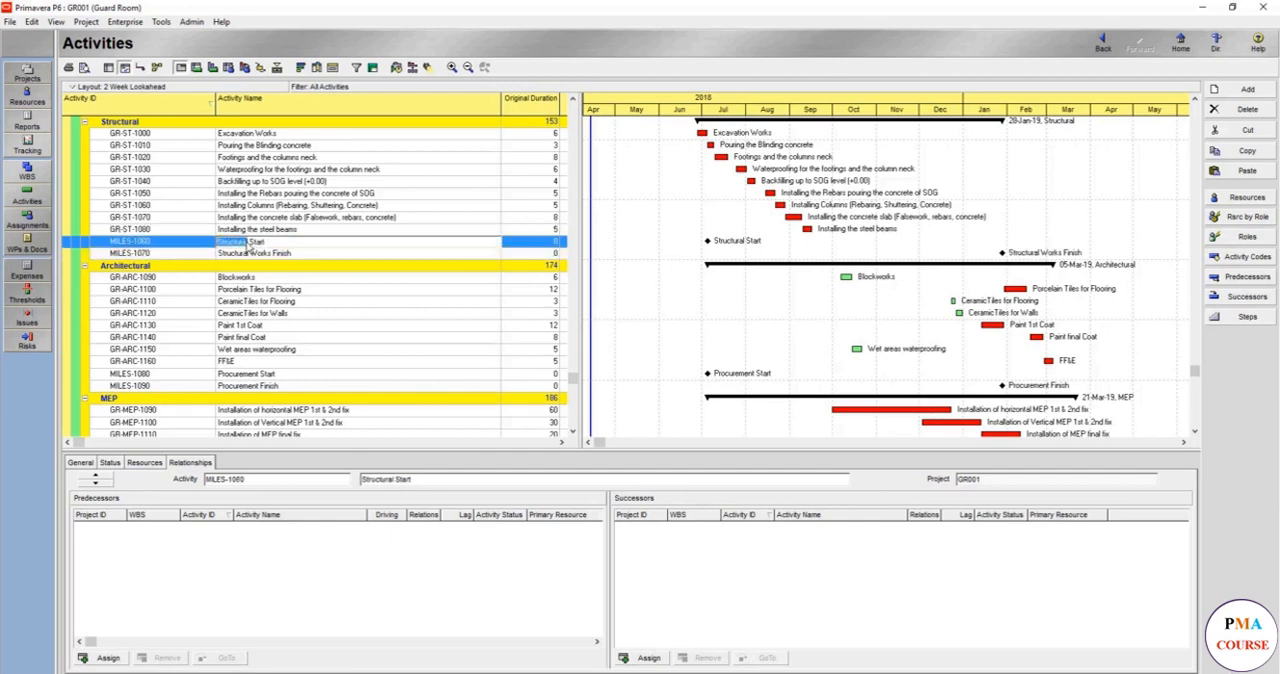
{"action": "left_click", "coordinate": [248, 242]}
{"action": "type", "text": "Works"}
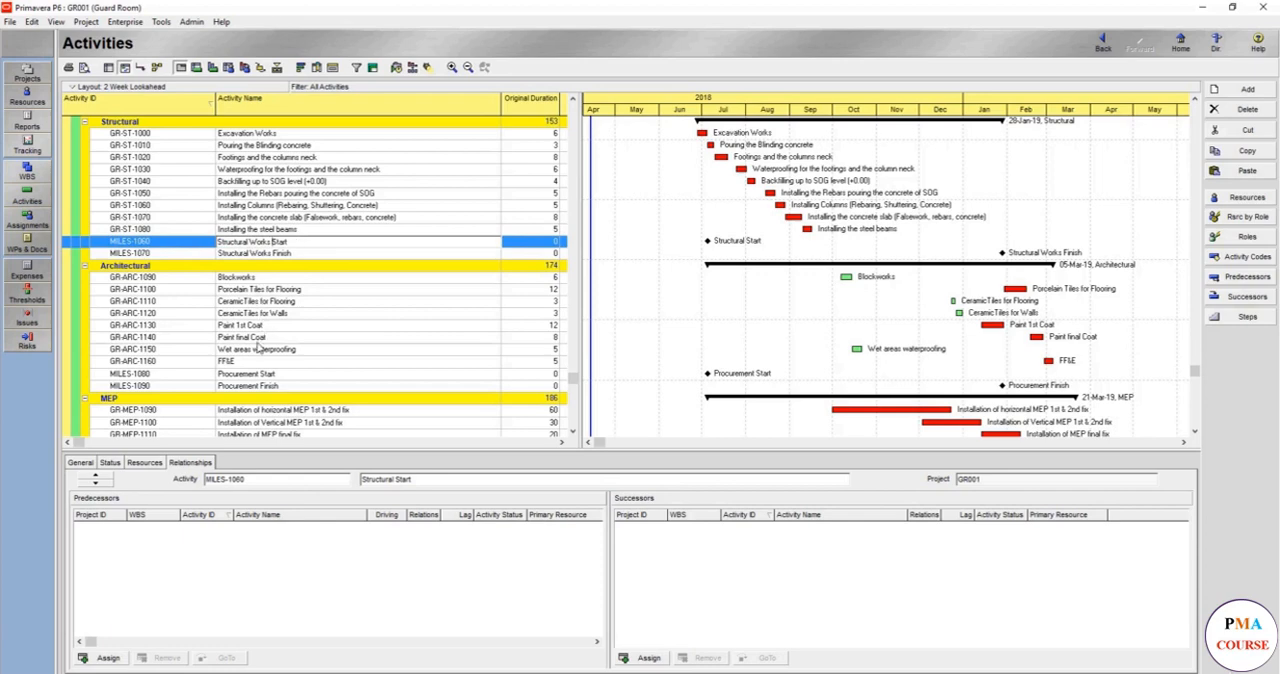
- Rename milestone MILES-1080 in the Architectural group as Architectural Works Start
{"action": "double_click", "coordinate": [256, 375]}
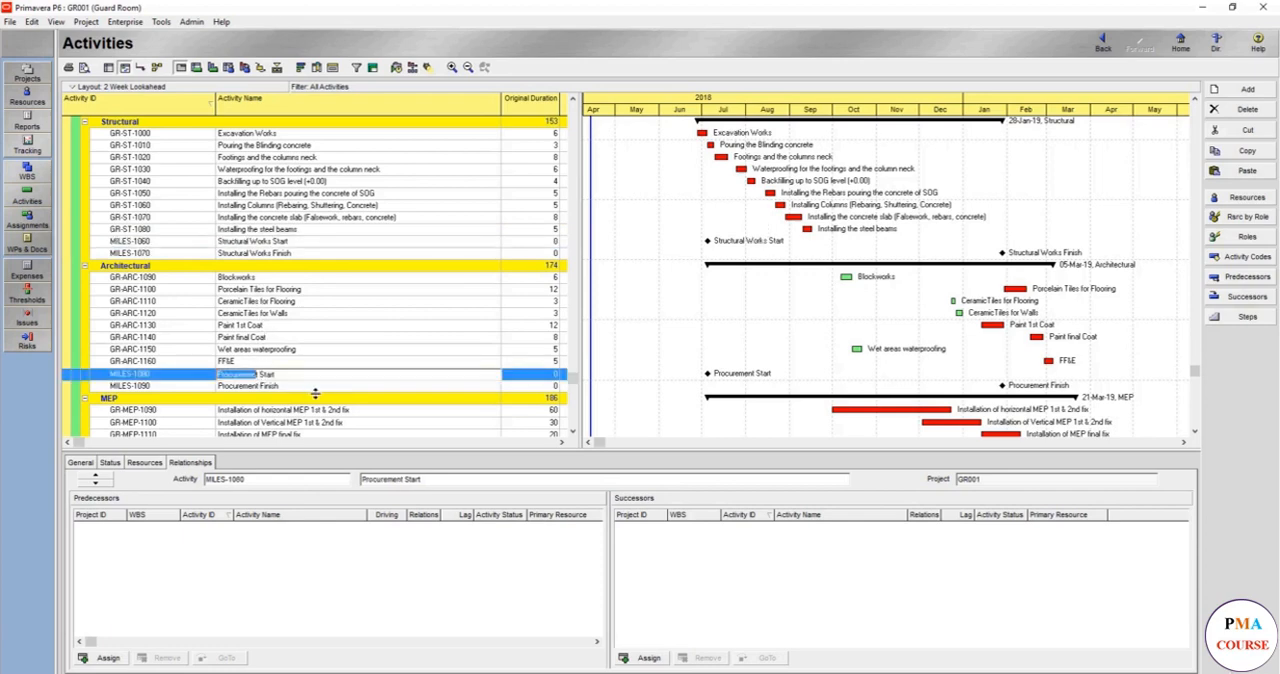
{"action": "key", "text": "BackSpace"}
{"action": "type", "text": "Arch"}
{"action": "key", "text": "ctrl+shift+Left"}
{"action": "key", "text": "ctrl+shift+Left"}
{"action": "key", "text": "ctrl+c"}
- Rename milestone MILES-1090 in the Architectural group as Architectural Works Finish
{"action": "left_click", "coordinate": [261, 389]}
{"action": "left_click", "coordinate": [261, 389]}
{"action": "key", "text": "ctrl+shift+Left"}
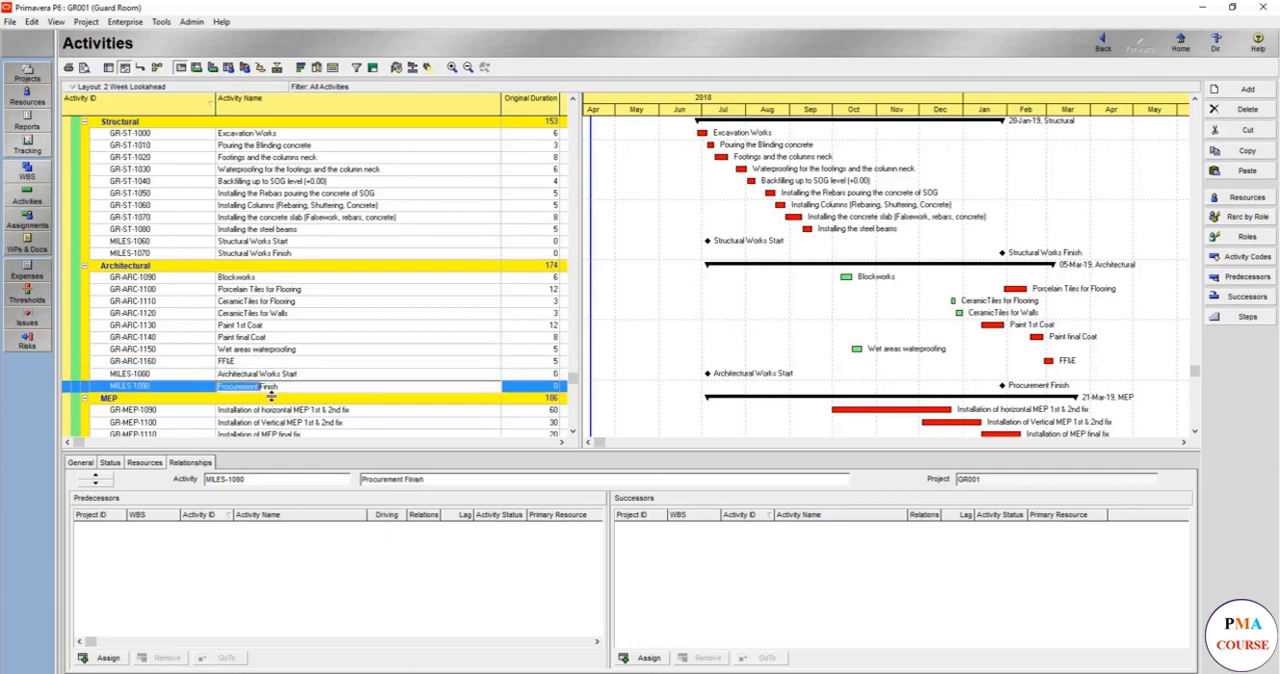
{"action": "key", "text": "ctrl+v"}
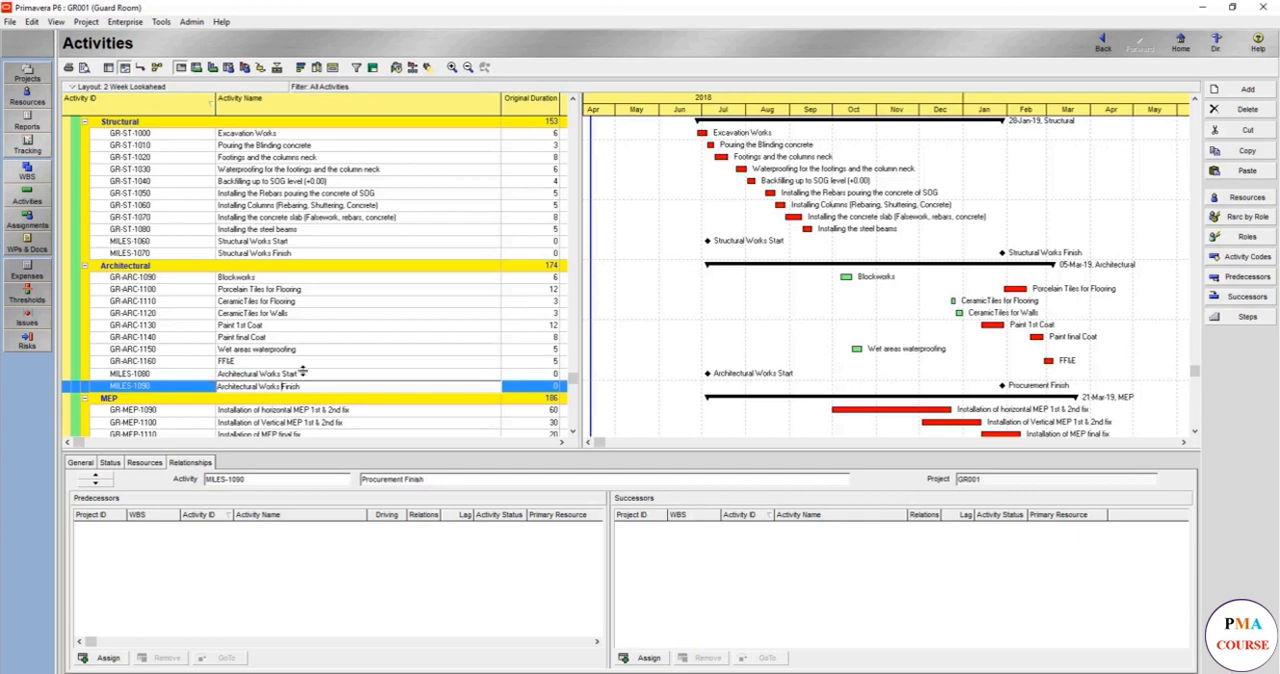
{"action": "key", "text": "Return"}
- Rename milestone MILES-1100 in the MEP group as MEP Start
{"action": "scroll", "coordinate": [301, 371], "scroll_direction": "down", "scroll_amount": 2}
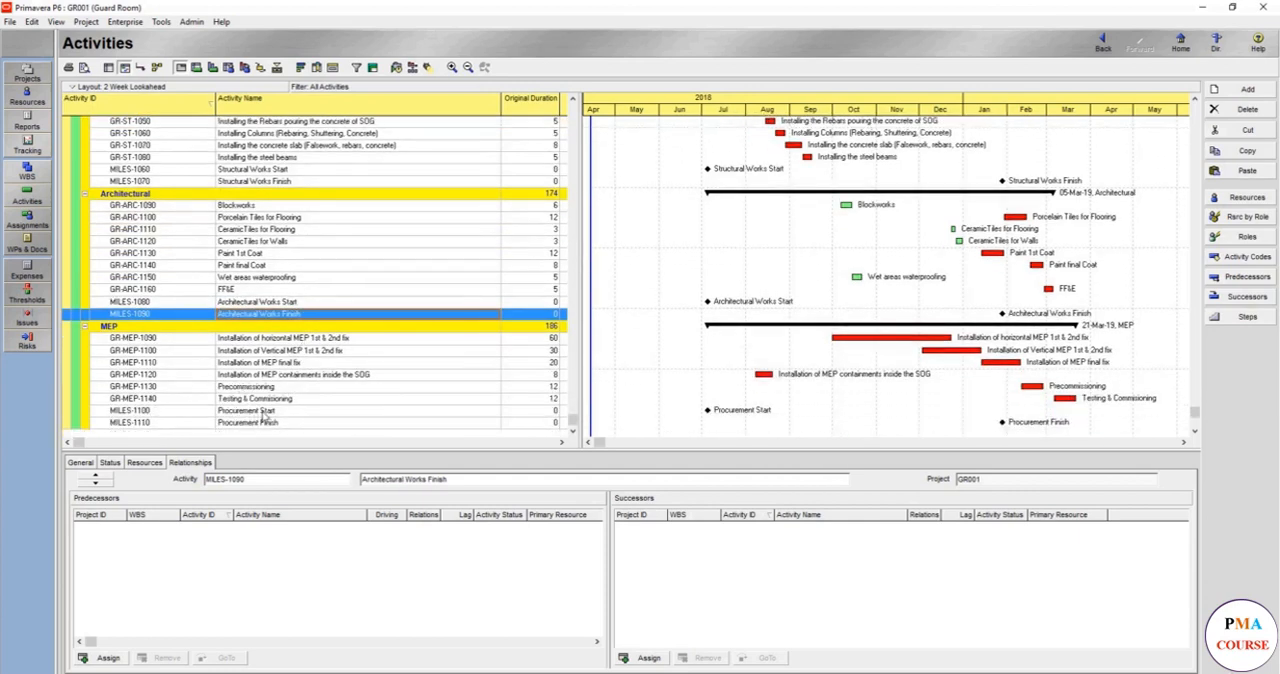
{"action": "left_click", "coordinate": [261, 411]}
{"action": "left_click", "coordinate": [260, 411]}
{"action": "key", "text": "ctrl+shift+Left"}
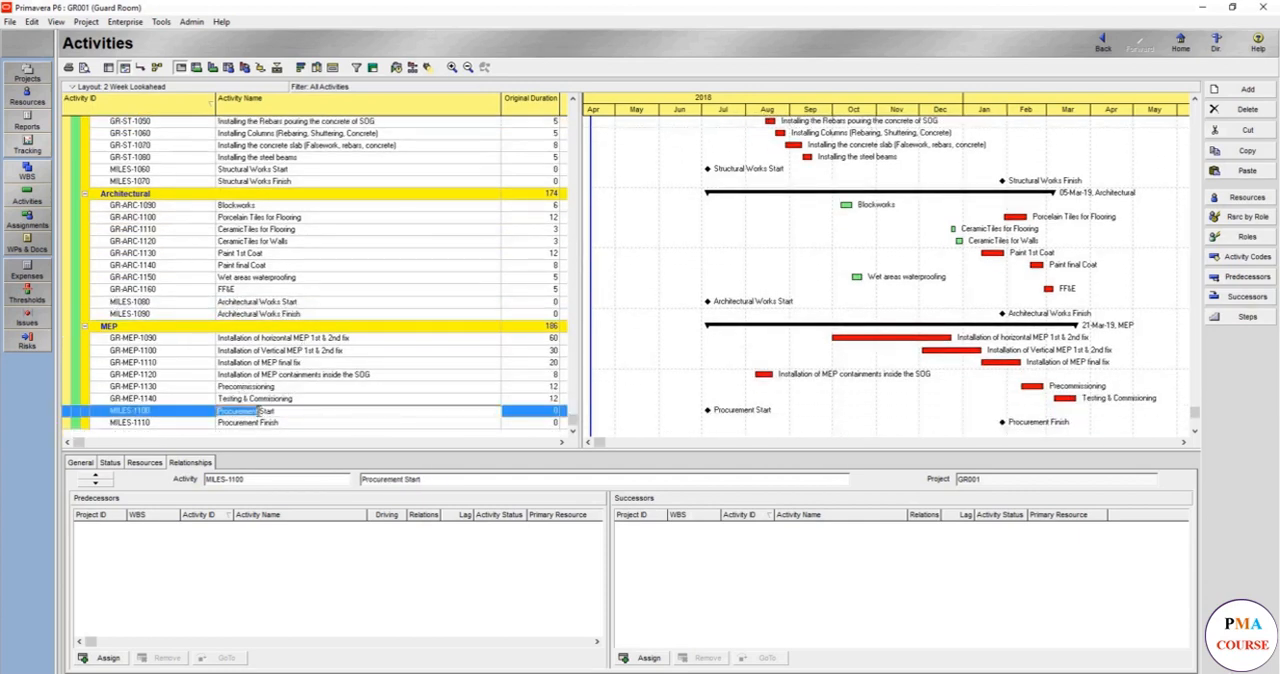
{"action": "type", "text": "MEP"}
{"action": "key", "text": "Return"}
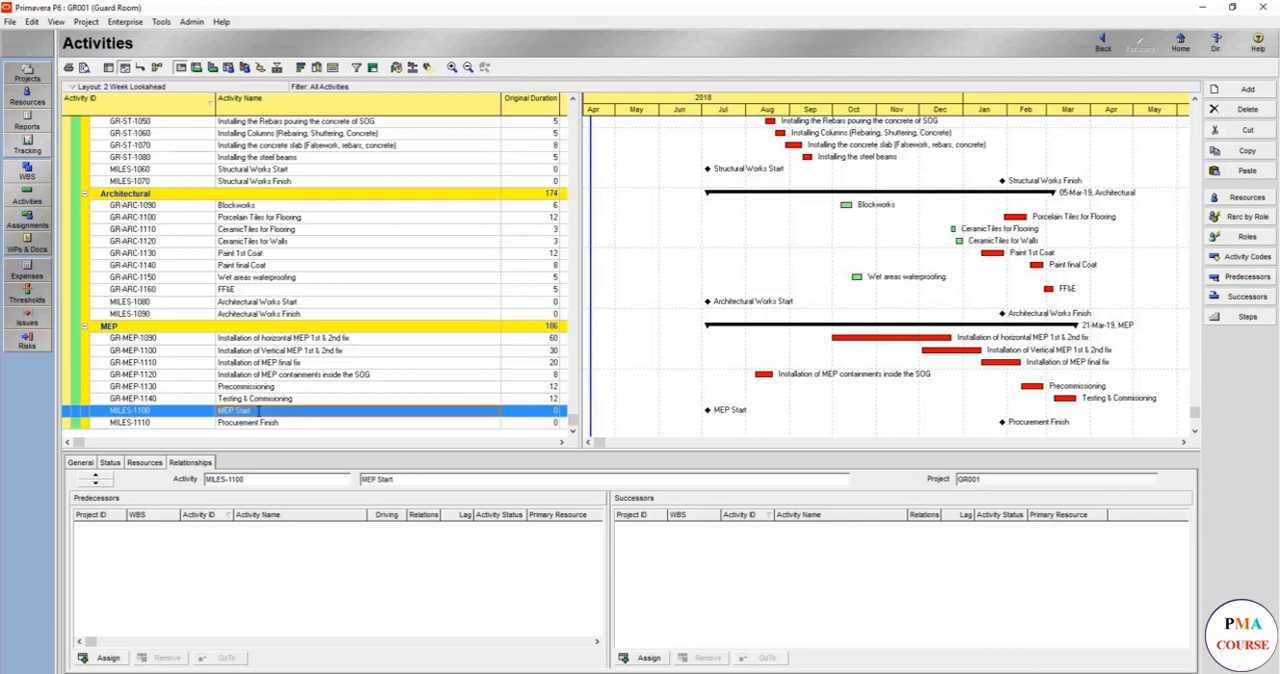
- Rename milestone MILES-1110 in the MEP group as MEP Finish
{"action": "left_click", "coordinate": [255, 425]}
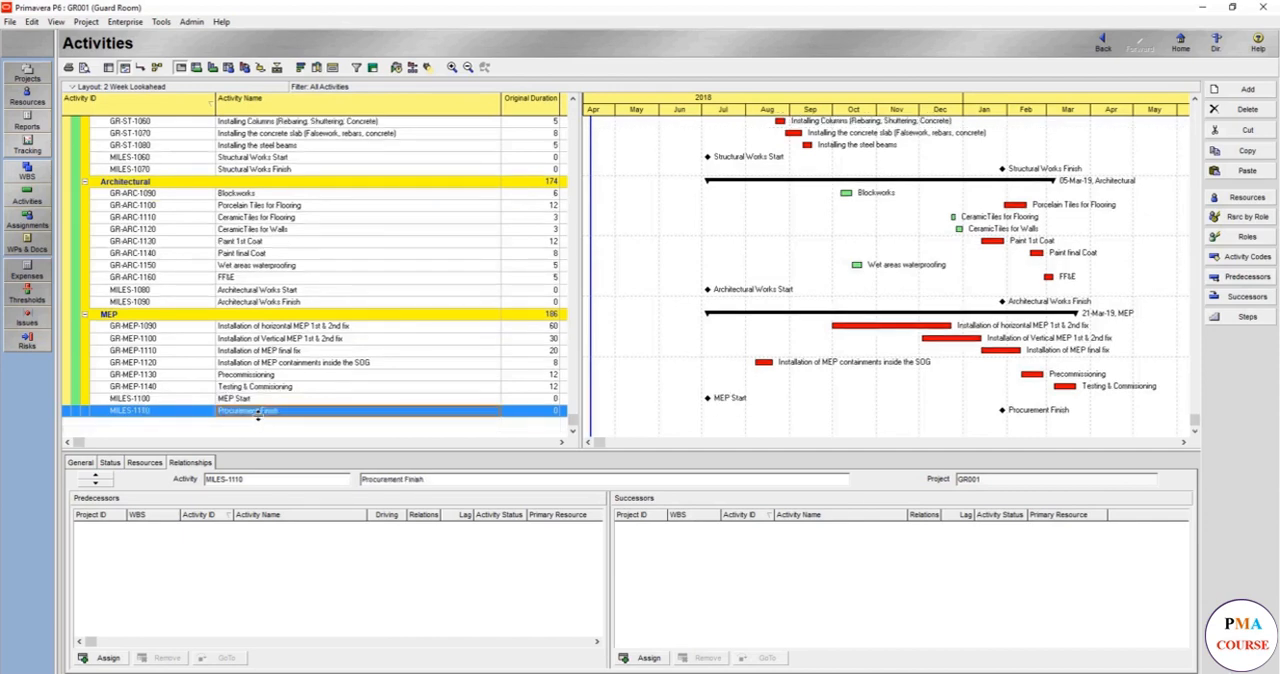
{"action": "double_click", "coordinate": [258, 416]}
{"action": "type", "text": "MEP"}
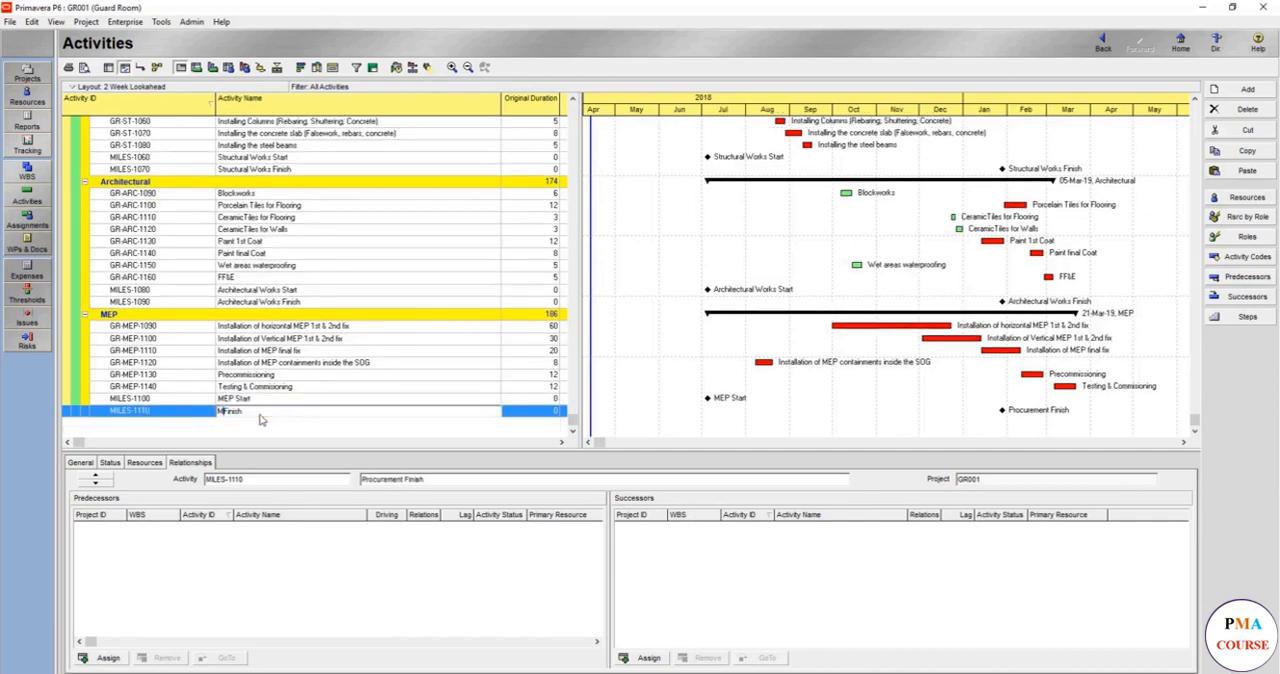
{"action": "key", "text": "Return"}
- Link Excavation Works (GR-ST-1000) to the Structural Works Start milestone and check the milestone's predecessor
{"action": "scroll", "coordinate": [259, 419], "scroll_direction": "up", "scroll_amount": 4}
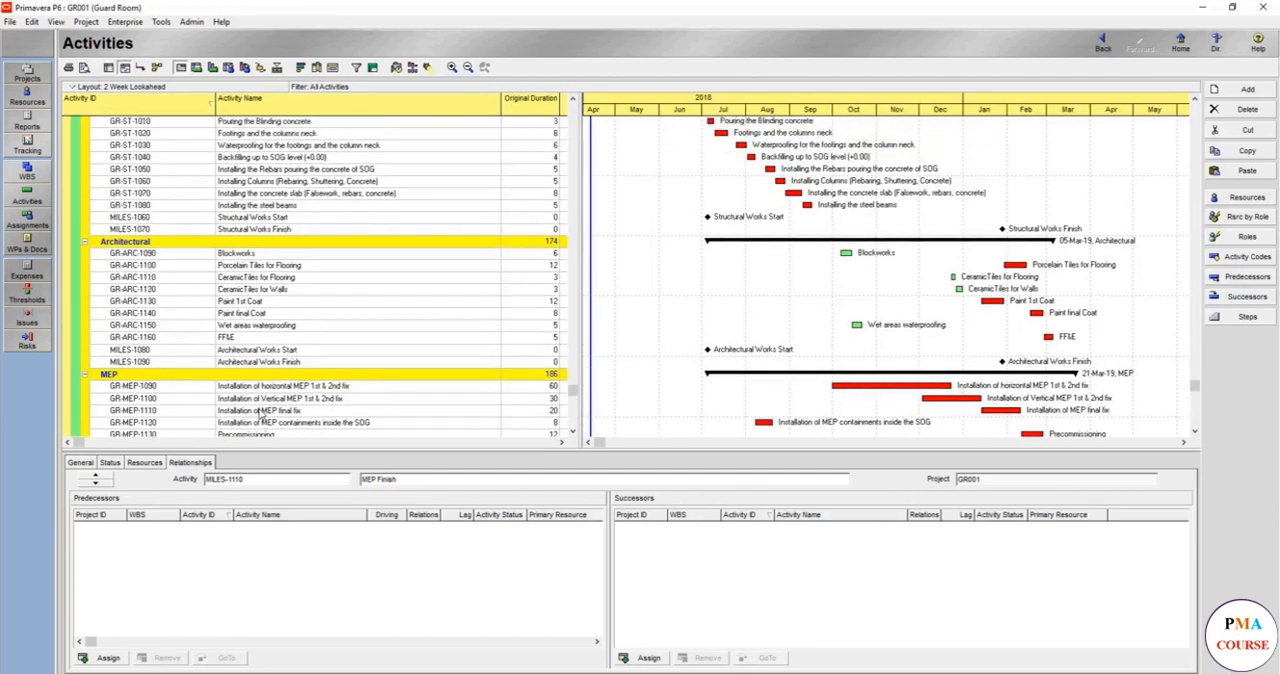
{"action": "left_click", "coordinate": [303, 282]}
{"action": "scroll", "coordinate": [410, 285], "scroll_direction": "up", "scroll_amount": 3}
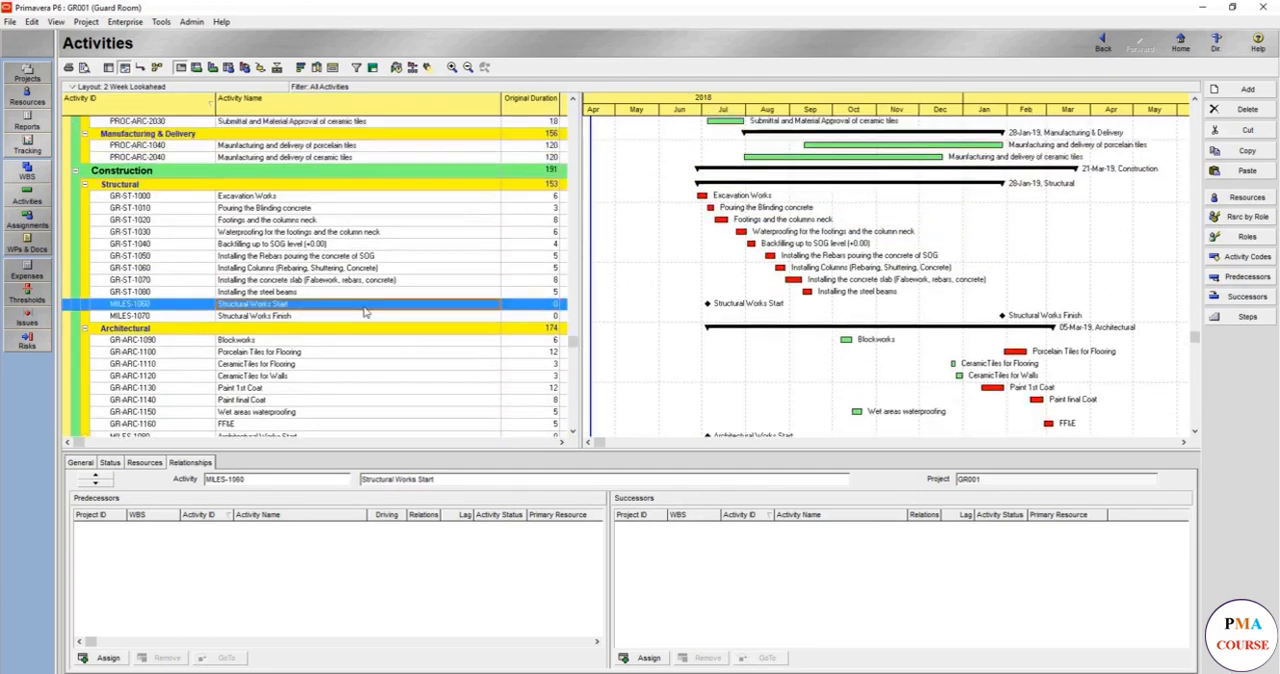
{"action": "scroll", "coordinate": [430, 332], "scroll_direction": "up", "scroll_amount": 1}
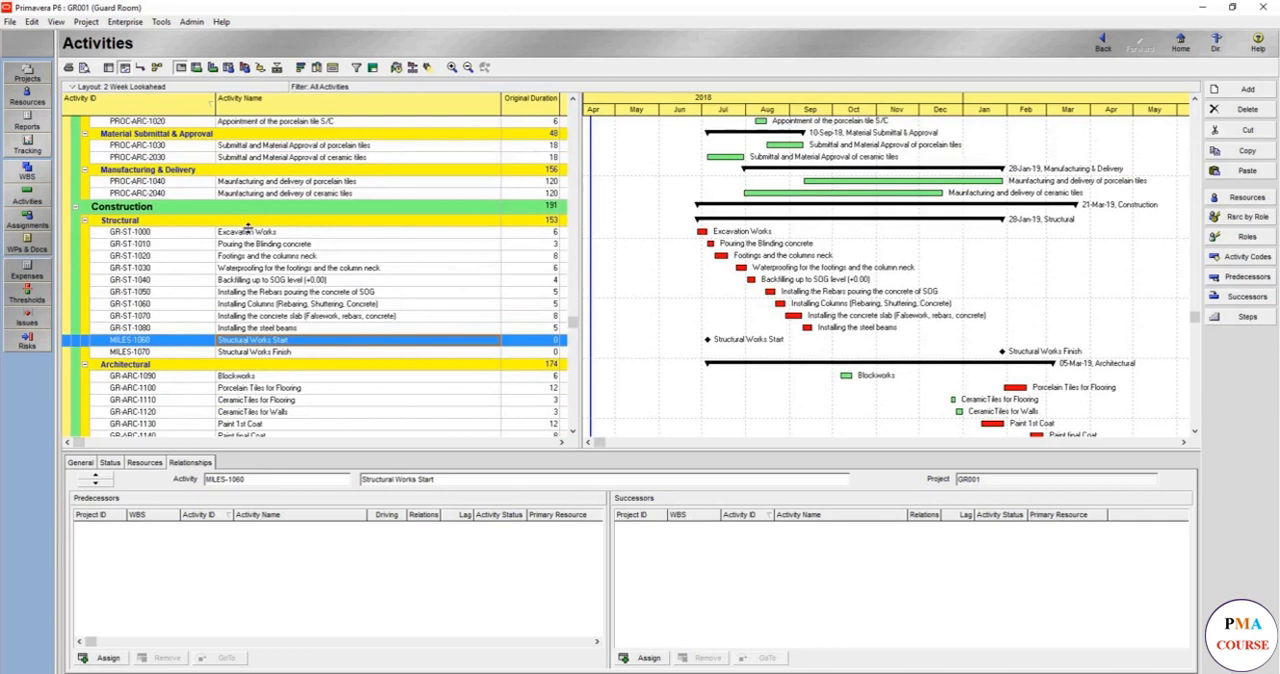
{"action": "left_click", "coordinate": [258, 236]}
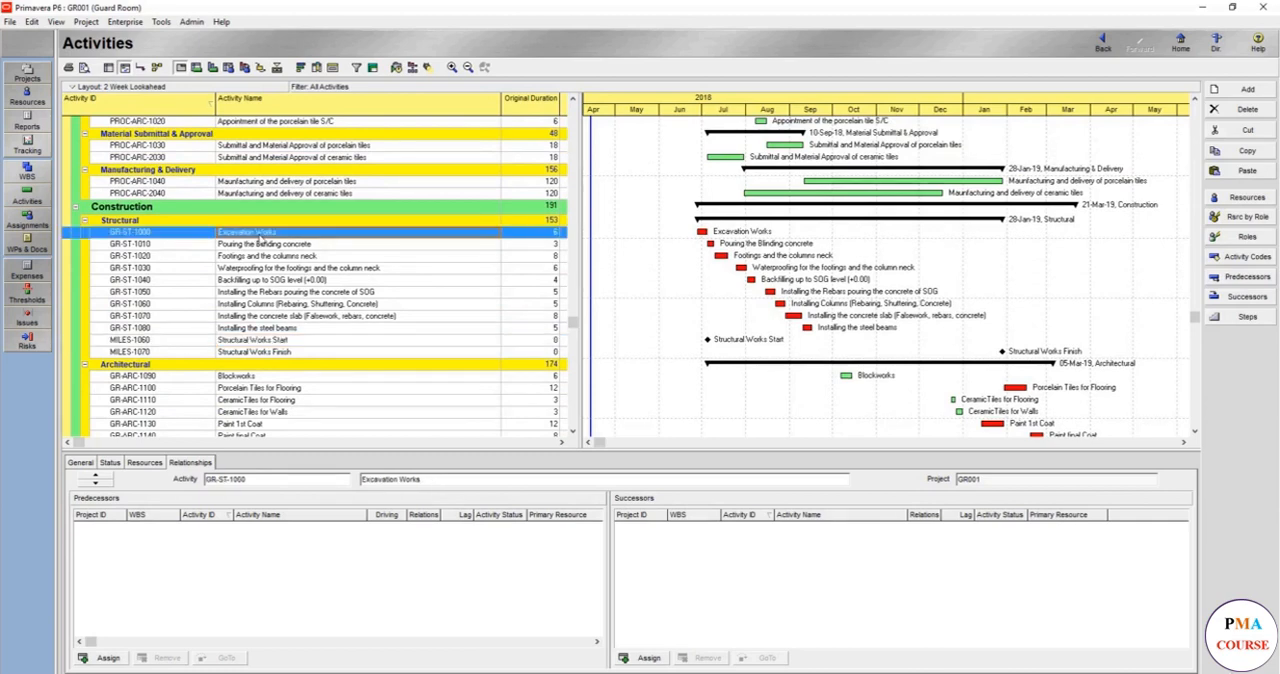
{"action": "left_click", "coordinate": [281, 341], "text": "ctrl"}
{"action": "right_click", "coordinate": [281, 341]}
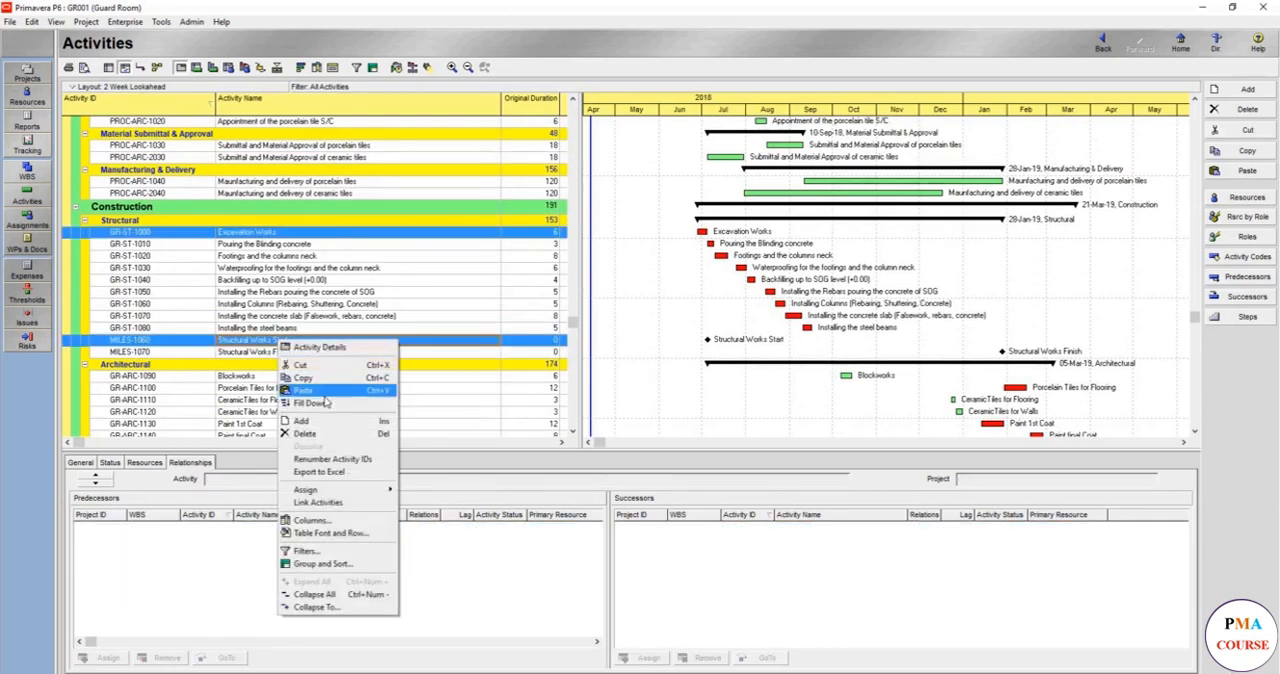
{"action": "left_click", "coordinate": [320, 502]}
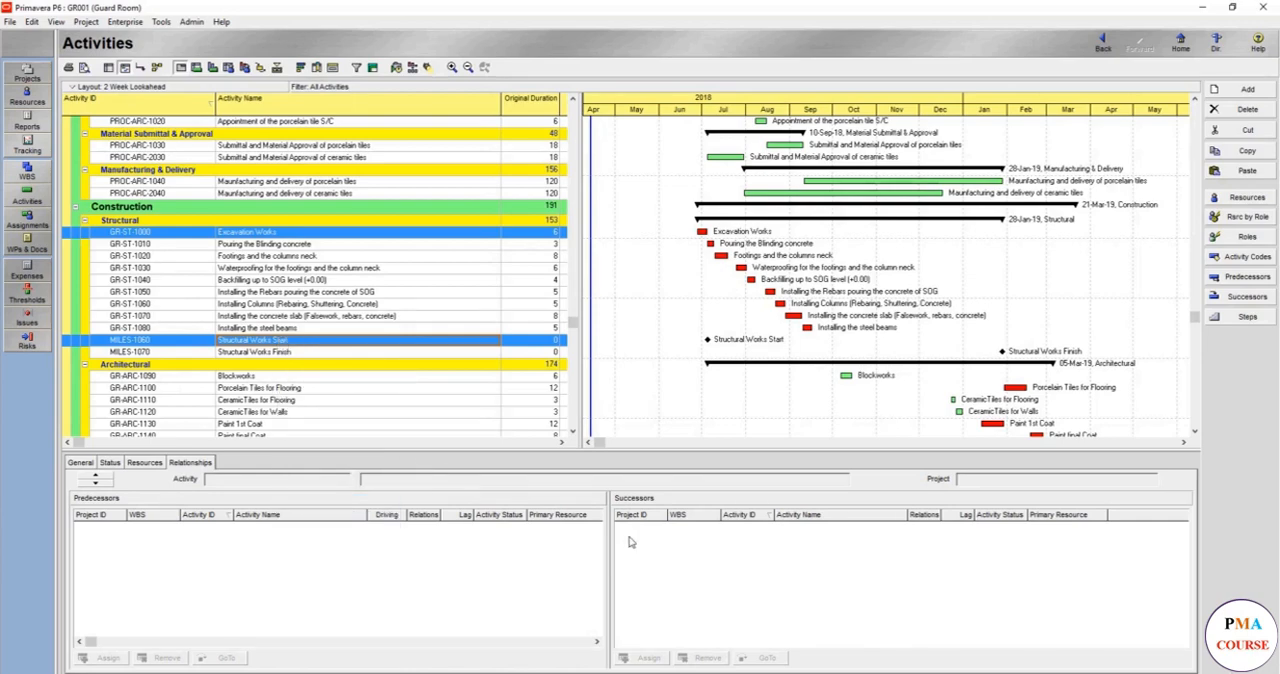
{"action": "left_click", "coordinate": [257, 342]}
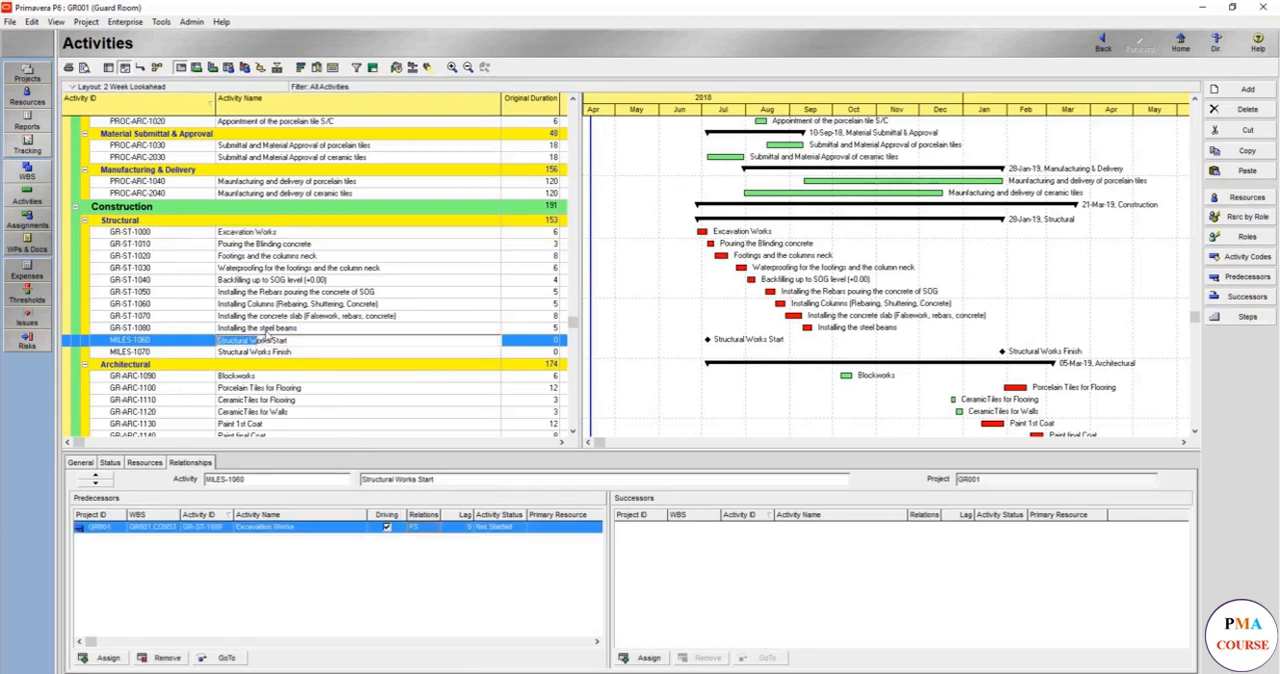
- Link Installing the steel beams (GR-ST-1080) to the Structural Works Finish milestone
{"action": "left_click", "coordinate": [266, 331]}
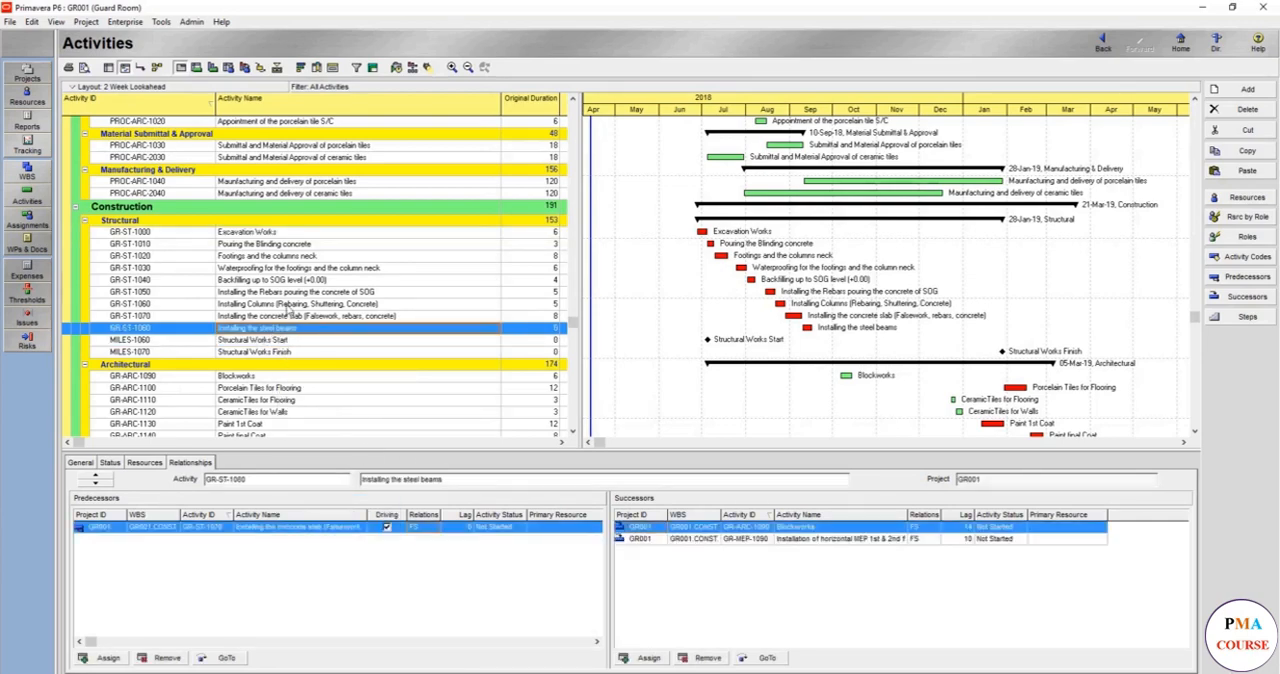
{"action": "left_click", "coordinate": [304, 356], "text": "ctrl"}
{"action": "right_click", "coordinate": [304, 356]}
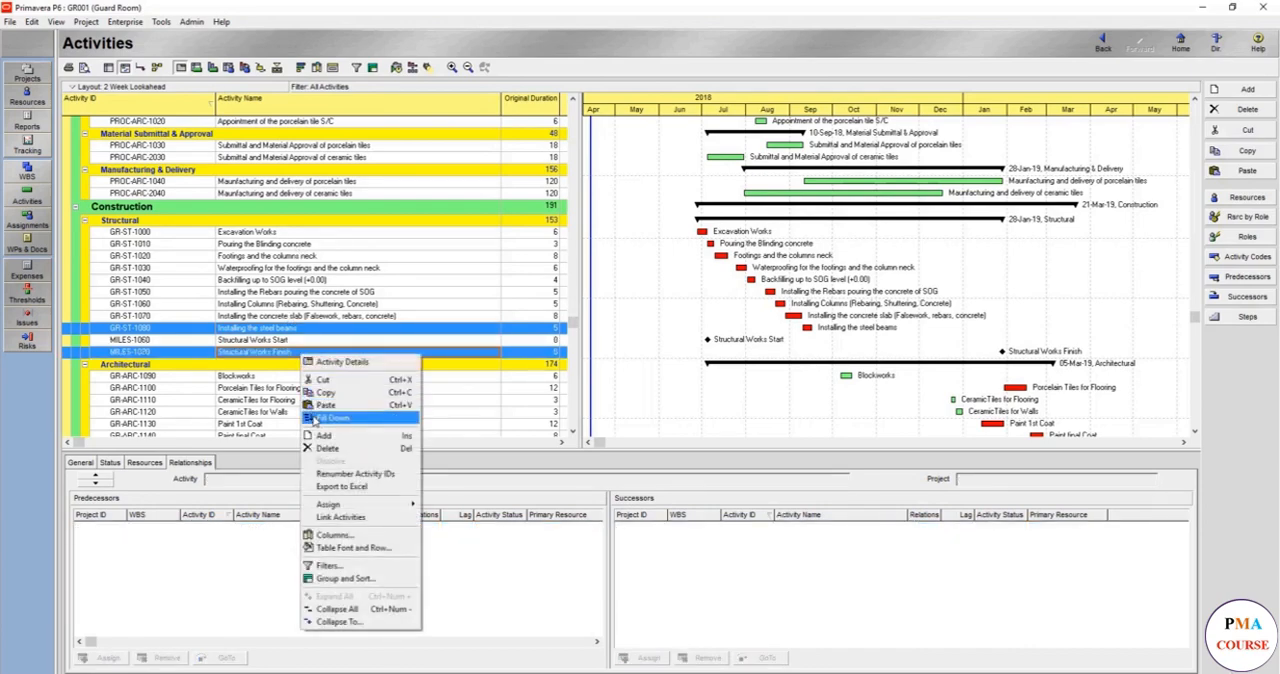
{"action": "left_click", "coordinate": [340, 516]}
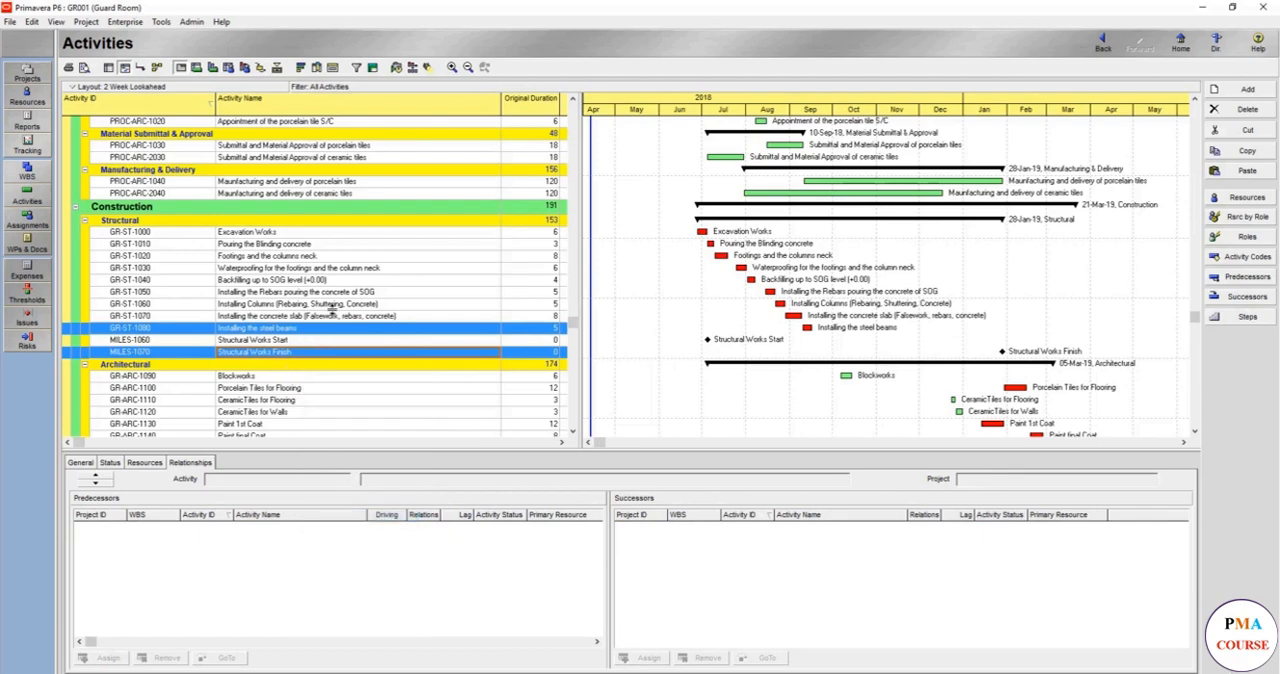
- Assign structural activities GR-ST-1000 through GR-ST-1070 as further predecessors of the Structural Works Finish milestone
{"action": "left_click", "coordinate": [297, 353]}
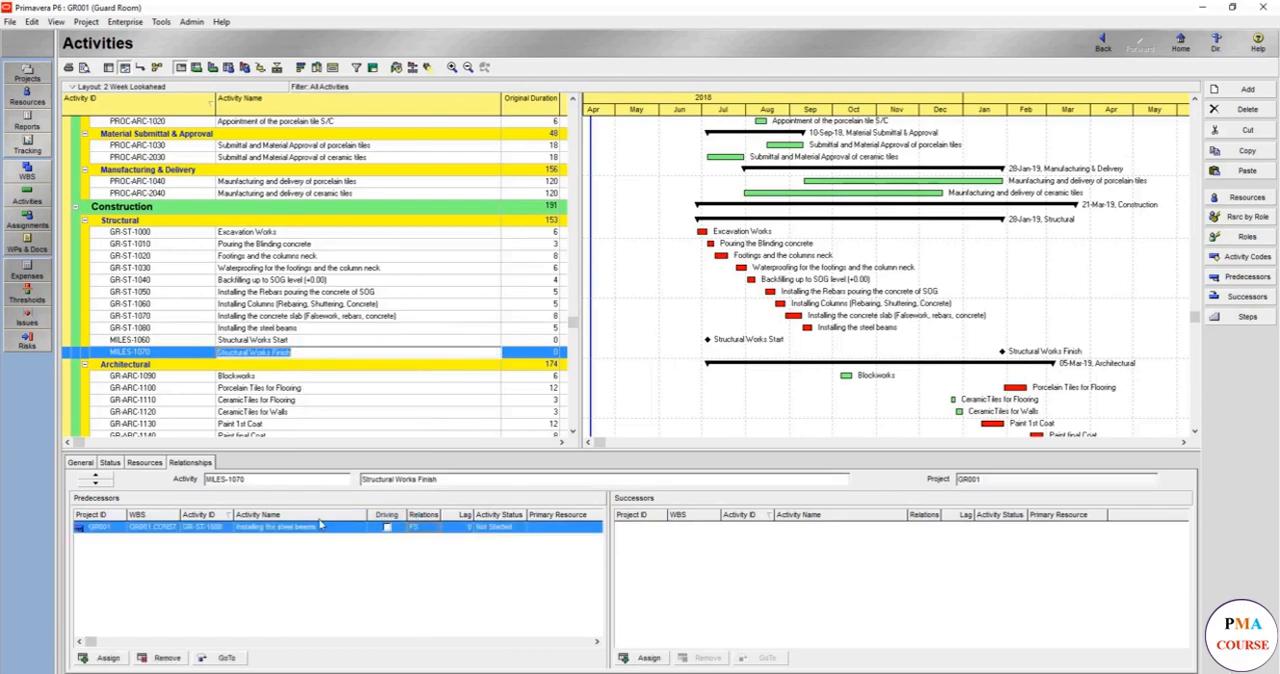
{"action": "left_click", "coordinate": [94, 662]}
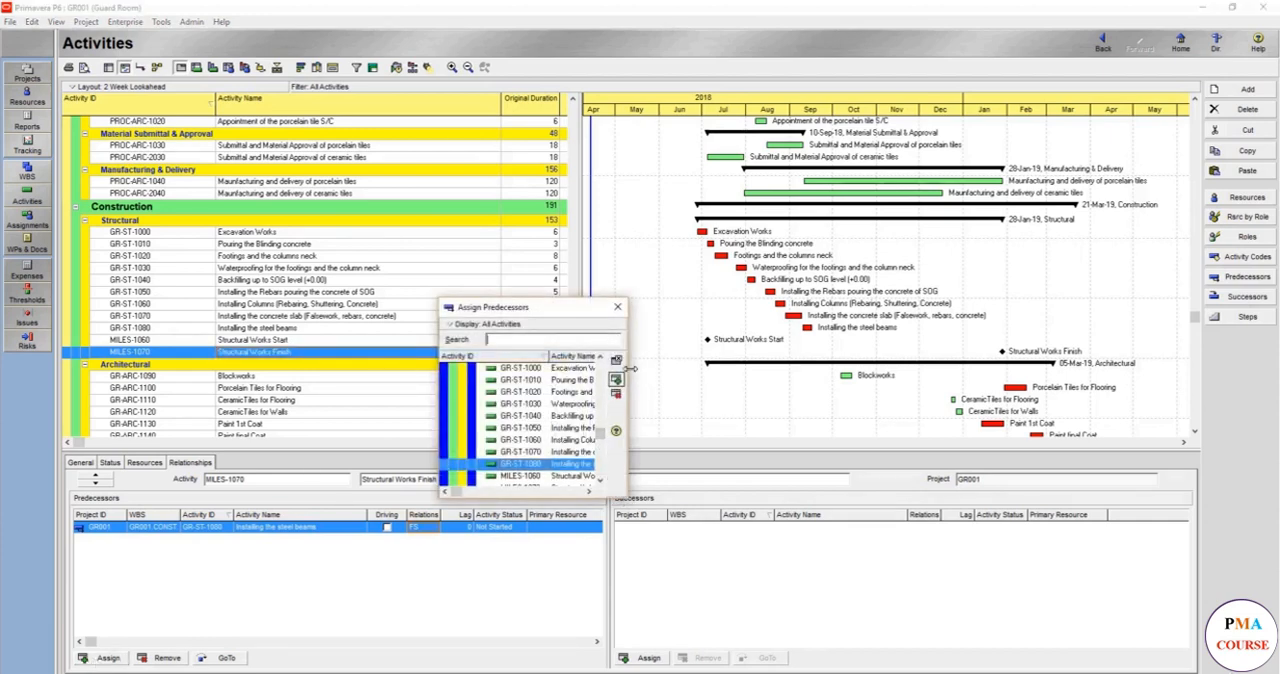
{"action": "left_click_drag", "start_coordinate": [629, 374], "coordinate": [954, 394]}
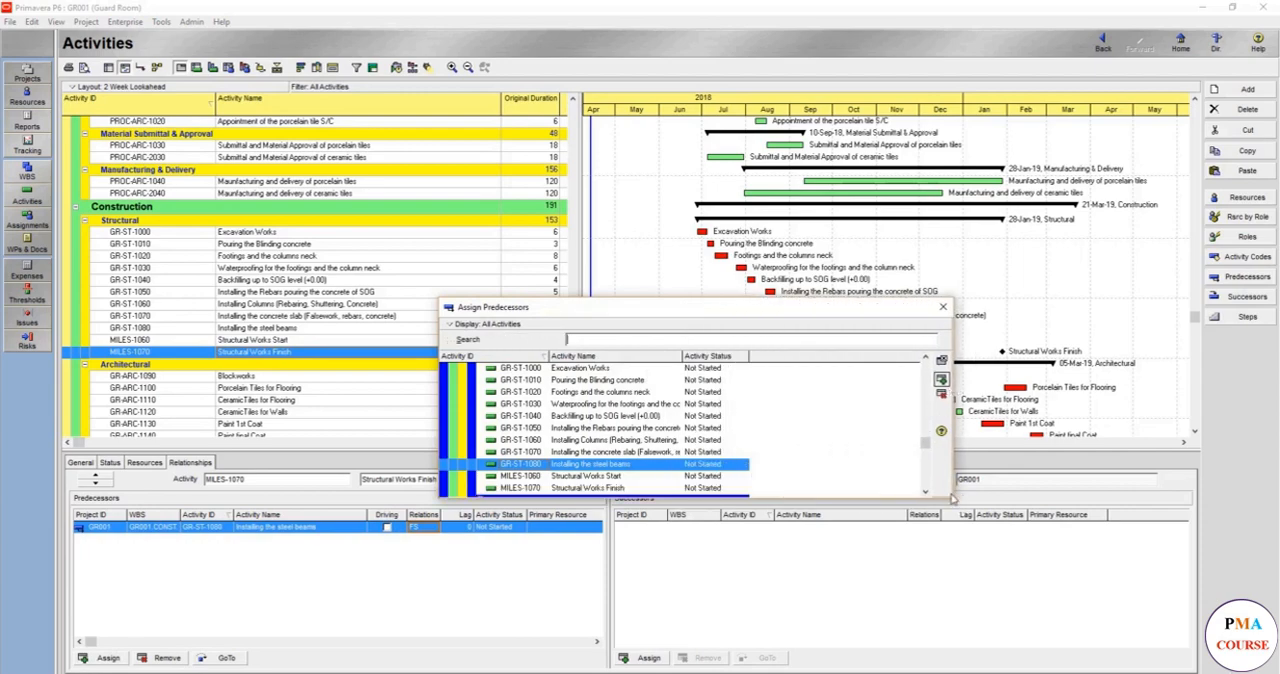
{"action": "left_click", "coordinate": [651, 404]}
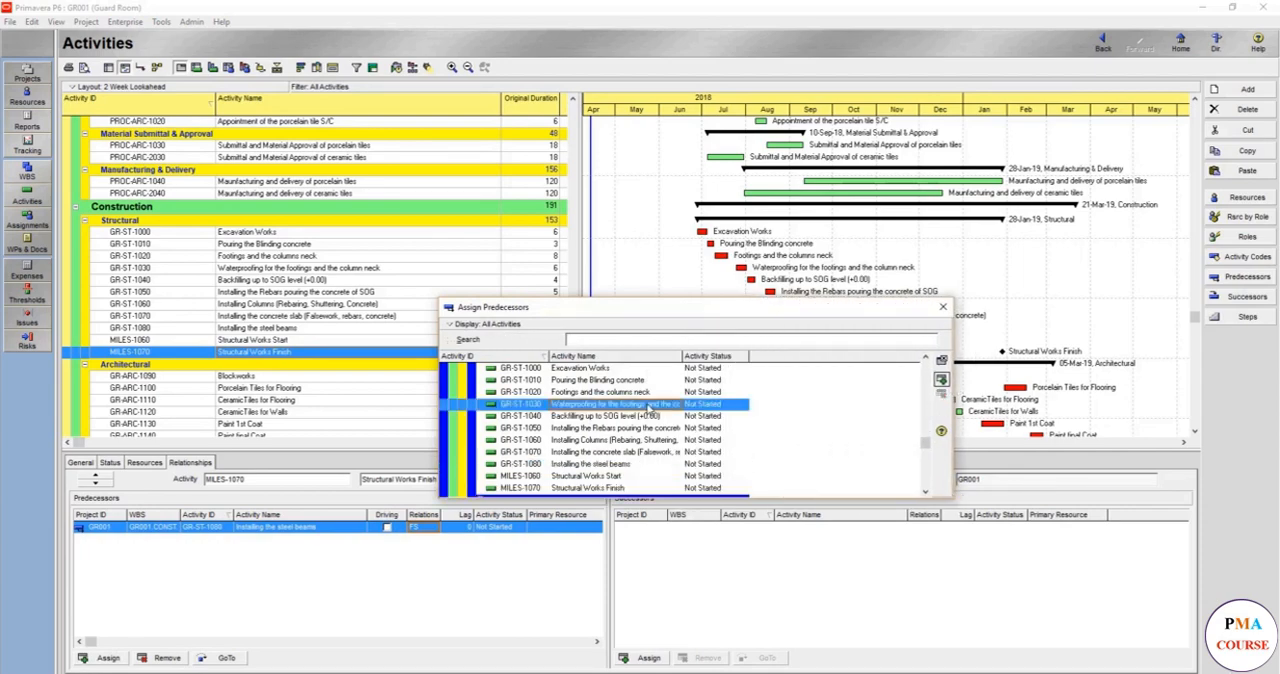
{"action": "scroll", "coordinate": [640, 420], "scroll_direction": "up", "scroll_amount": 1}
{"action": "left_click_drag", "start_coordinate": [429, 281], "coordinate": [414, 173]}
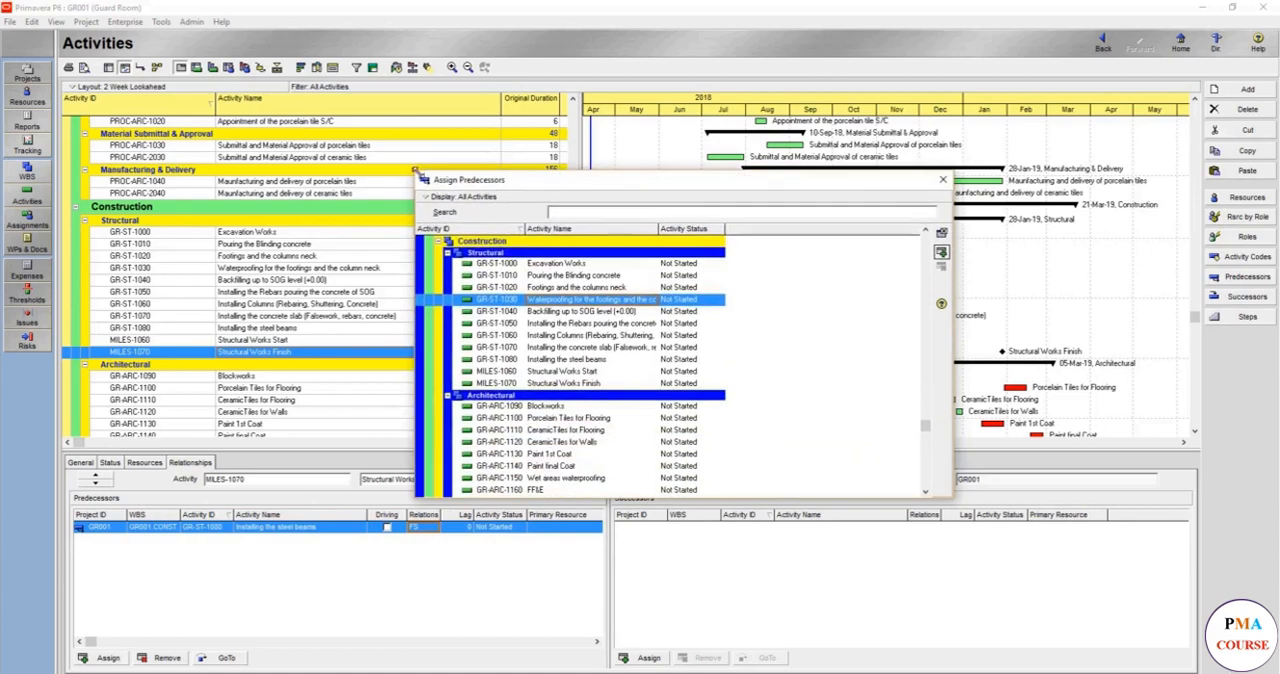
{"action": "left_click", "coordinate": [566, 288]}
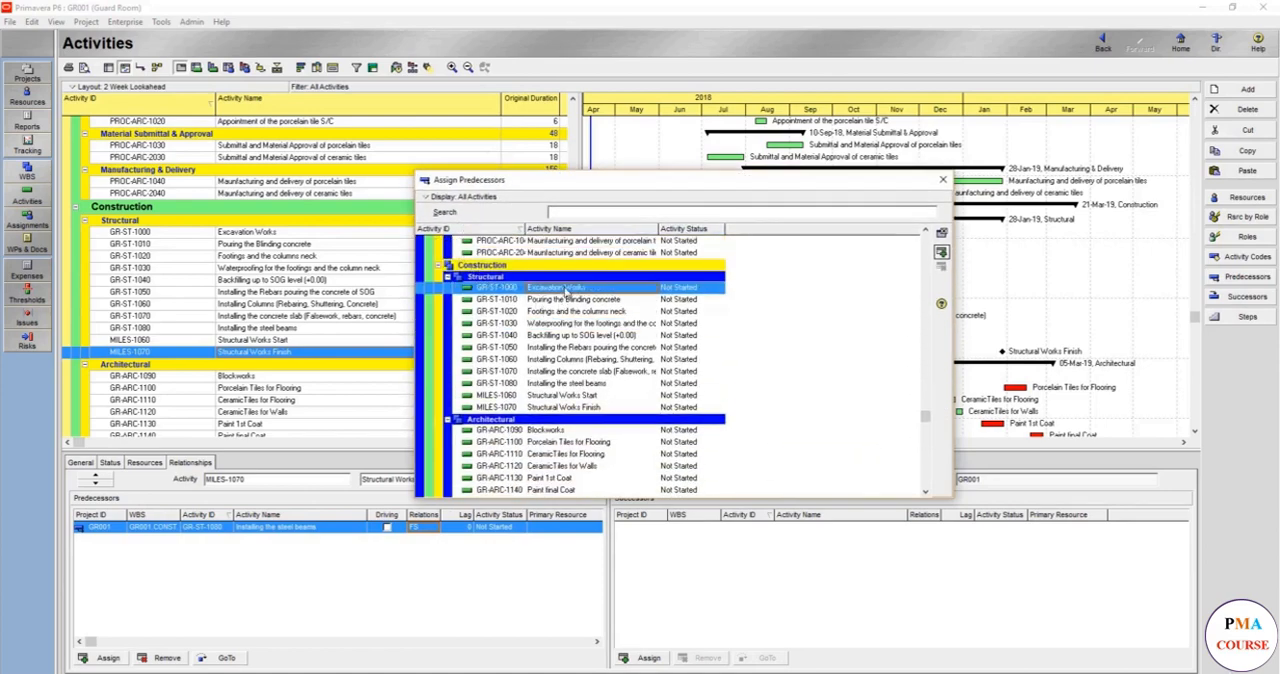
{"action": "left_click", "coordinate": [586, 372], "text": "shift"}
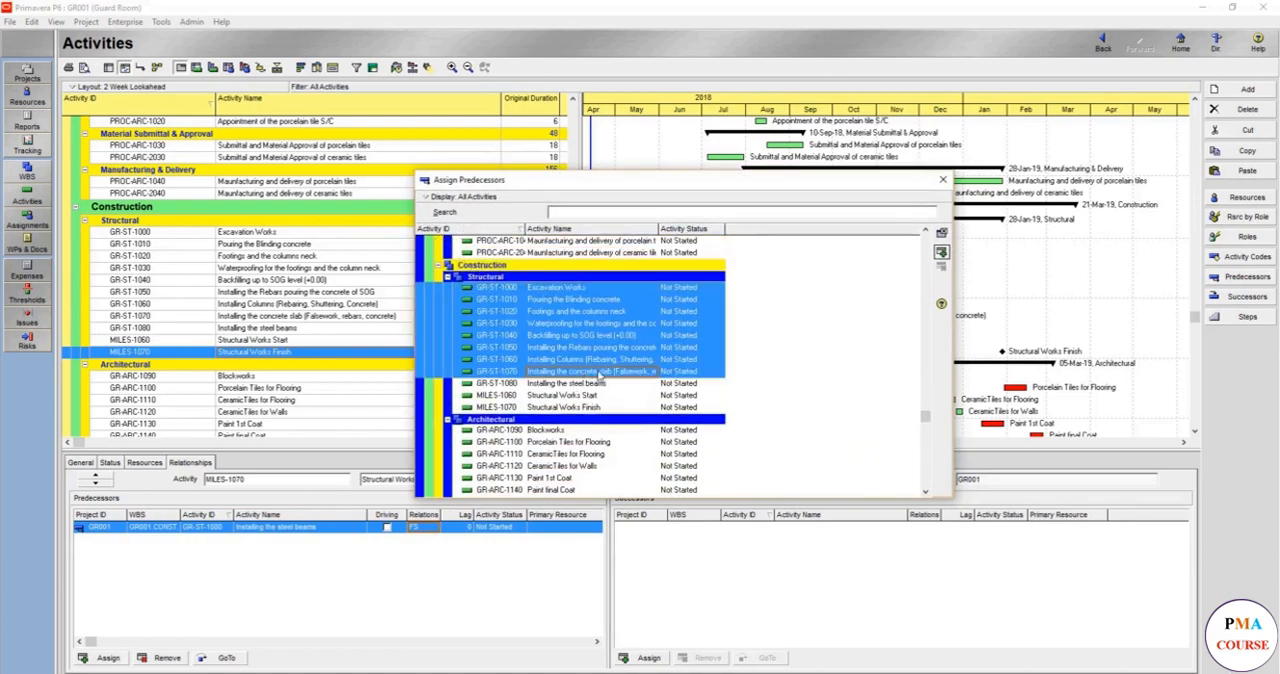
{"action": "left_click", "coordinate": [942, 253]}
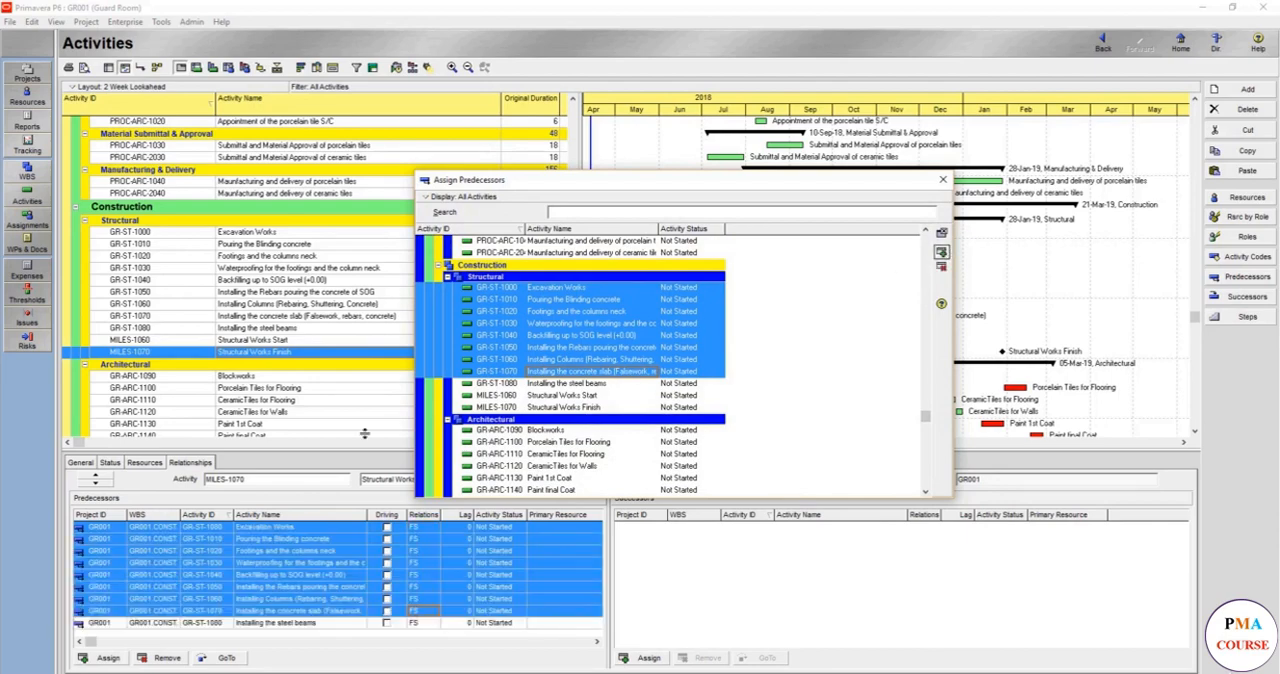
{"action": "left_click", "coordinate": [942, 179]}
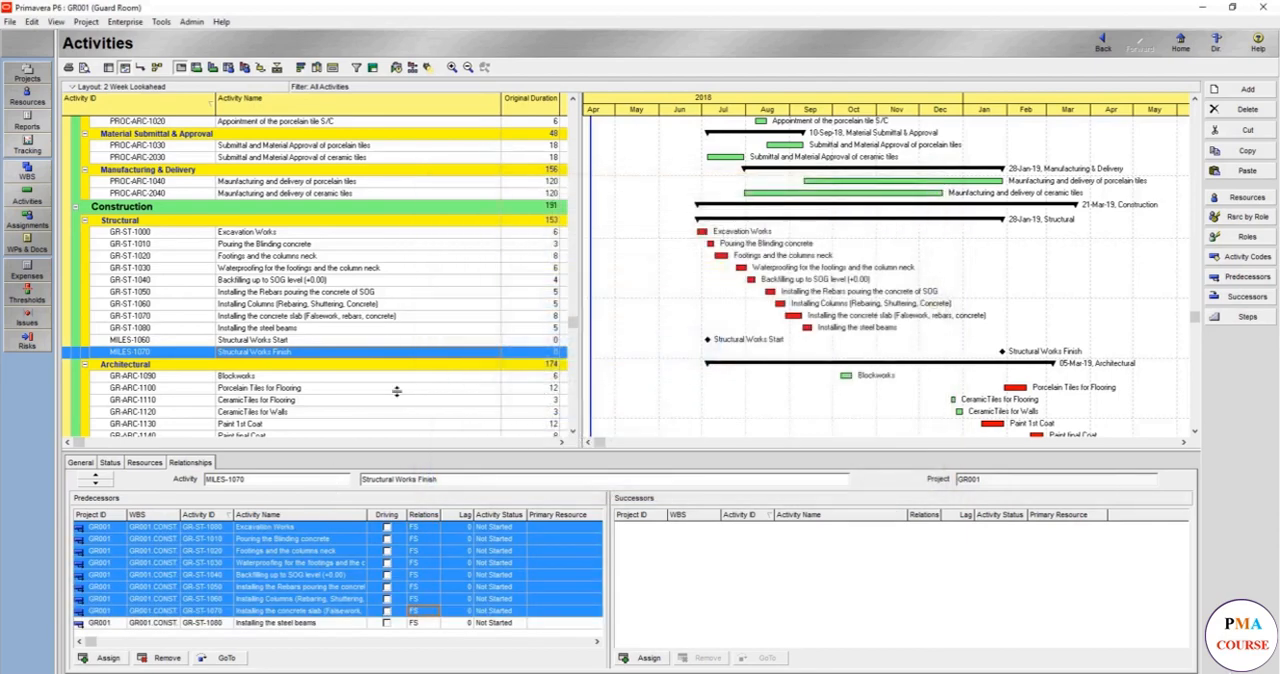
- Link Blockworks (GR-ARC-1090) to the Architectural Works Start milestone (MILES-1080)
{"action": "left_click", "coordinate": [322, 340]}
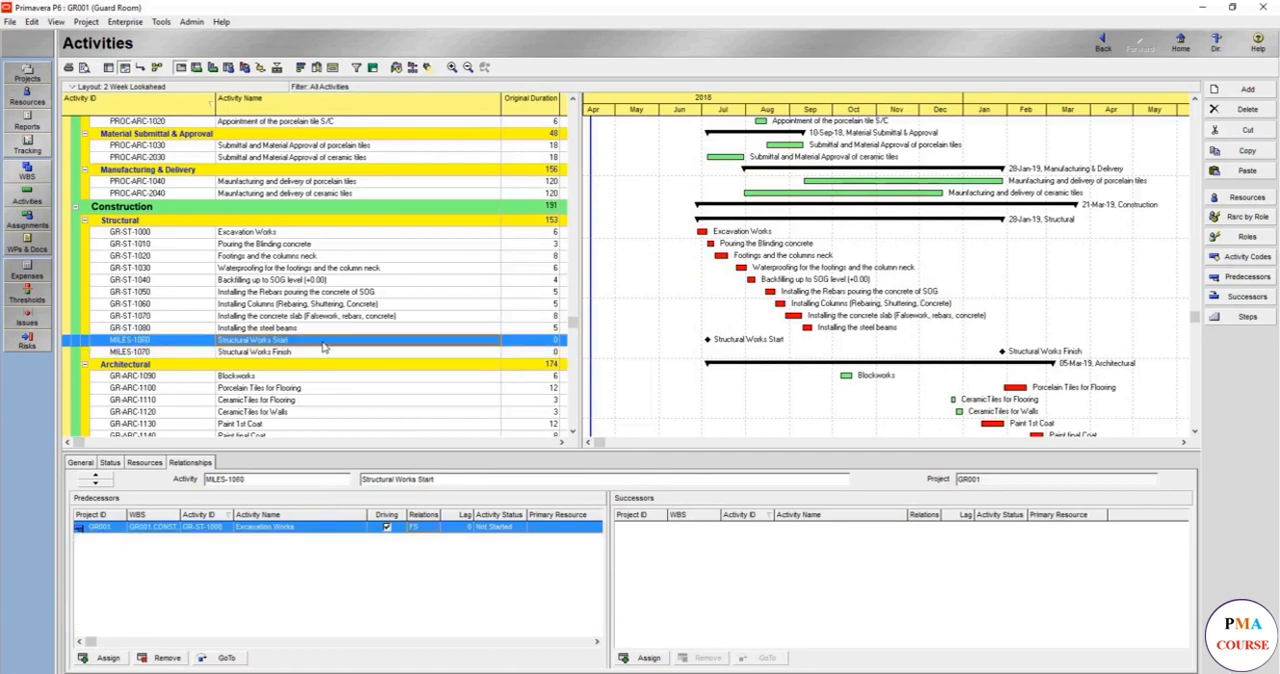
{"action": "scroll", "coordinate": [322, 340], "scroll_direction": "down", "scroll_amount": 3}
{"action": "scroll", "coordinate": [314, 310], "scroll_direction": "up", "scroll_amount": 1}
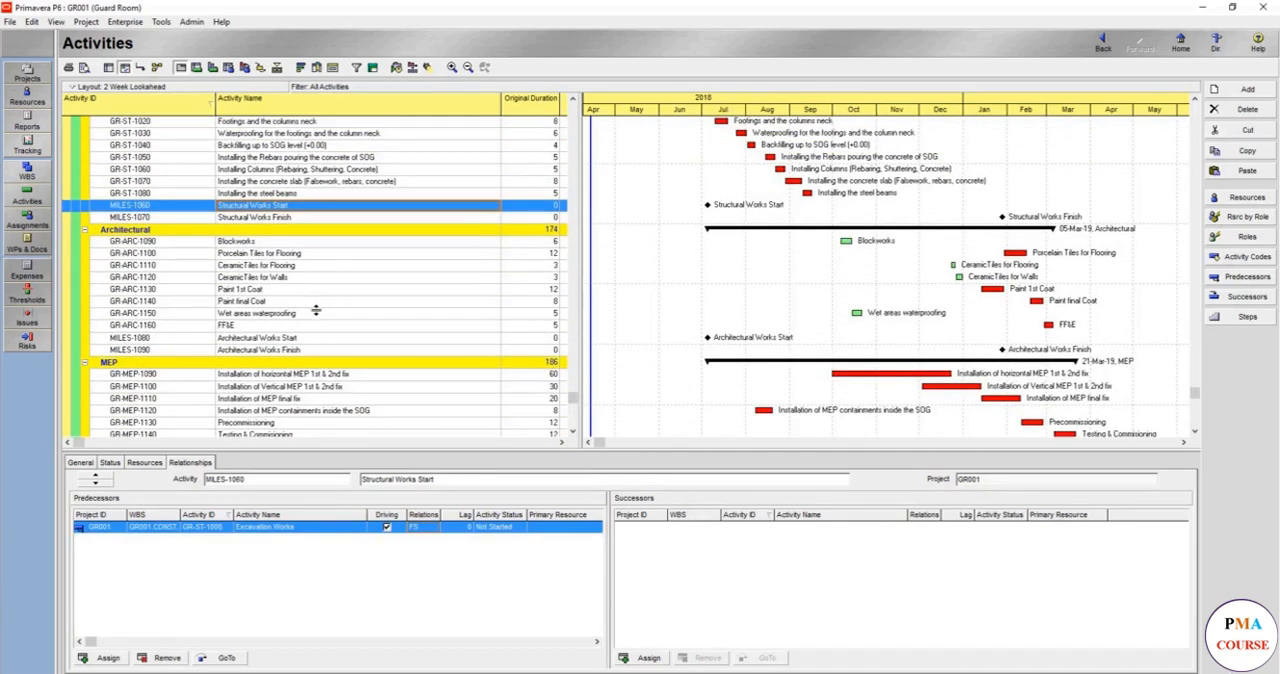
{"action": "left_click", "coordinate": [293, 339]}
{"action": "left_click", "coordinate": [278, 242]}
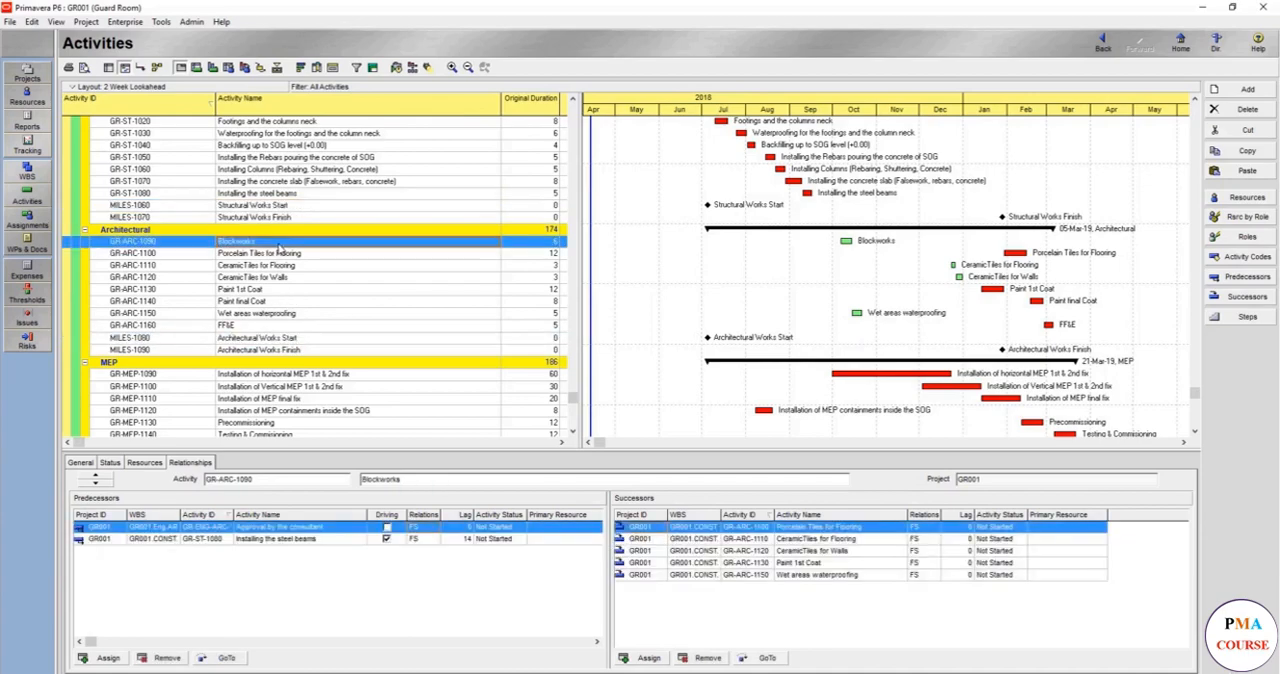
{"action": "left_click", "coordinate": [293, 340], "text": "ctrl"}
{"action": "right_click", "coordinate": [293, 340]}
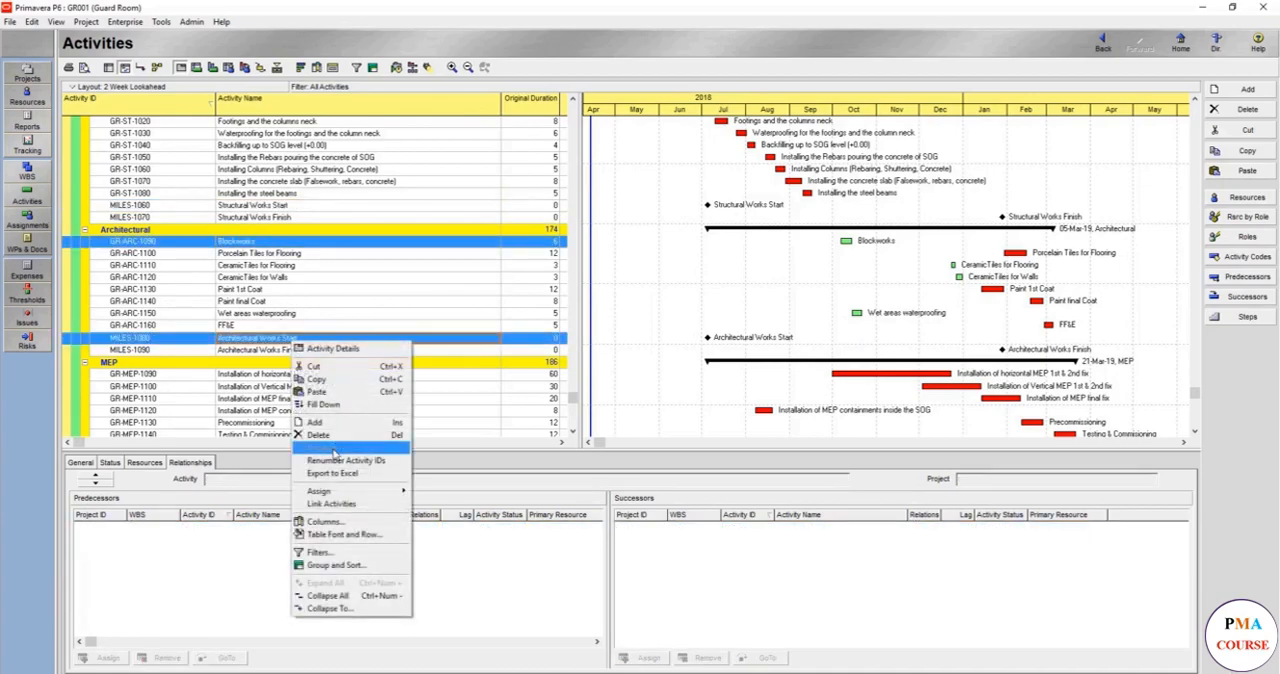
{"action": "left_click", "coordinate": [335, 503]}
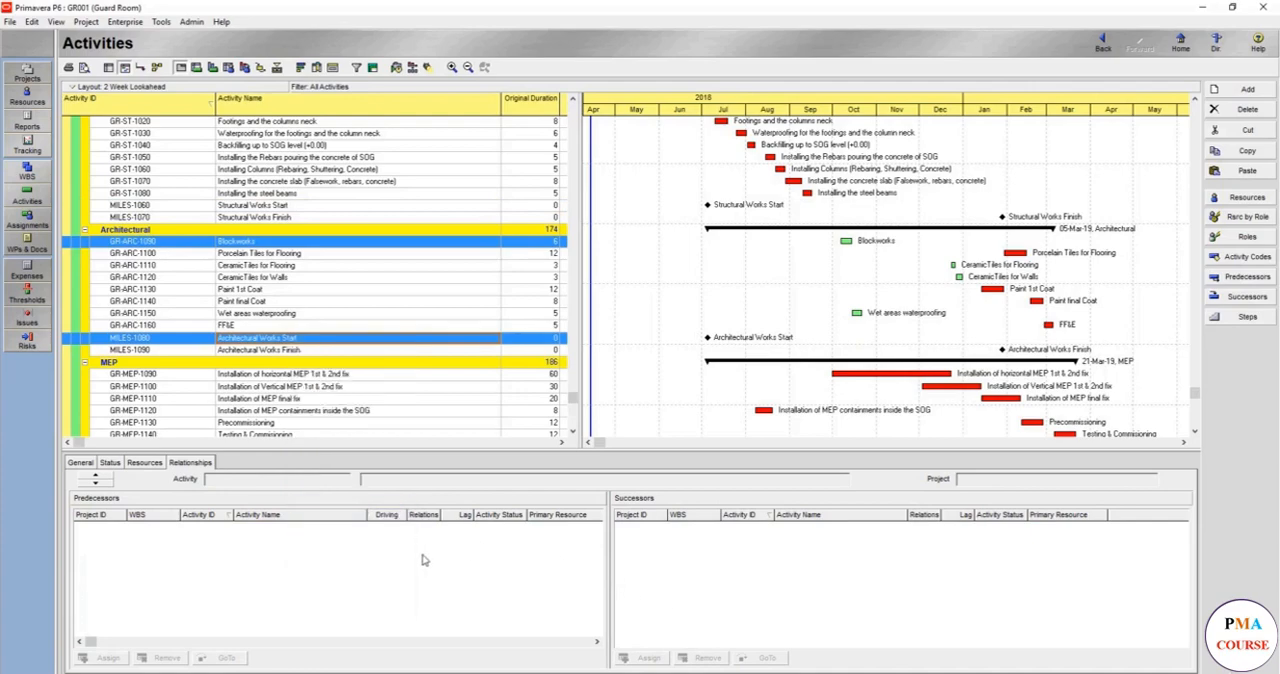
- Set the relationship between Blockworks and the Architectural Works Start milestone to SS, and check it in the Blockworks successors
{"action": "left_click", "coordinate": [300, 338]}
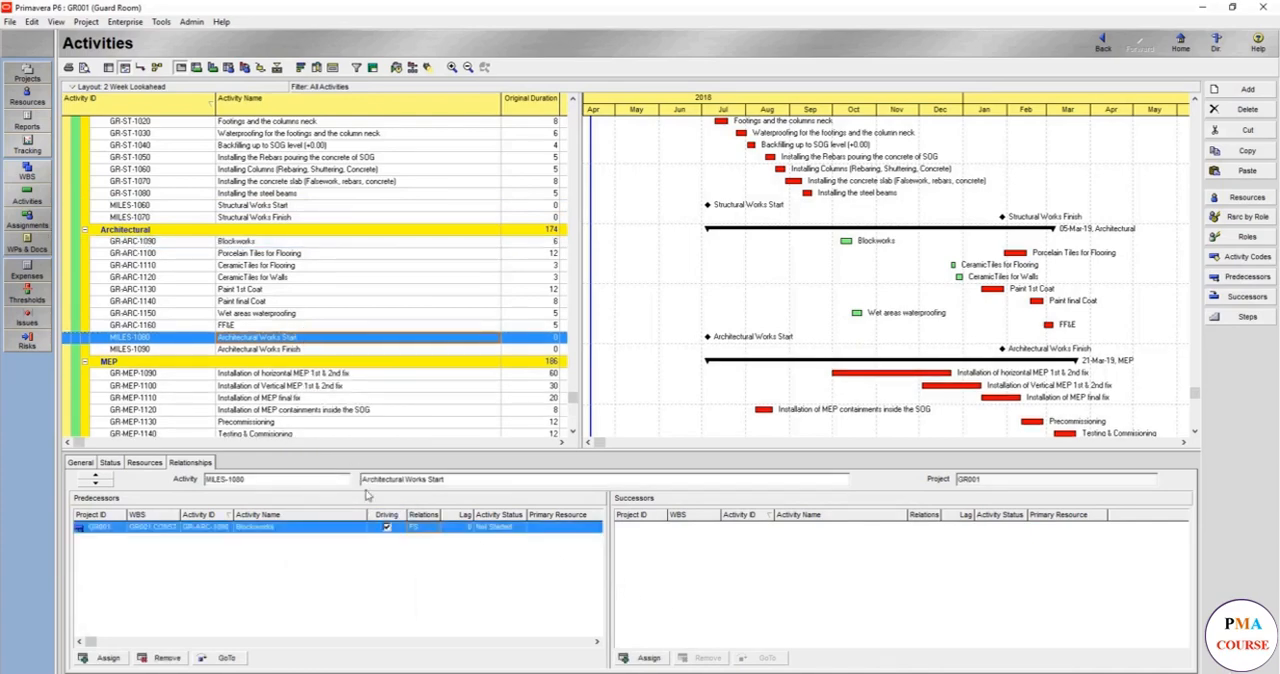
{"action": "left_click", "coordinate": [423, 528]}
{"action": "left_click", "coordinate": [420, 552]}
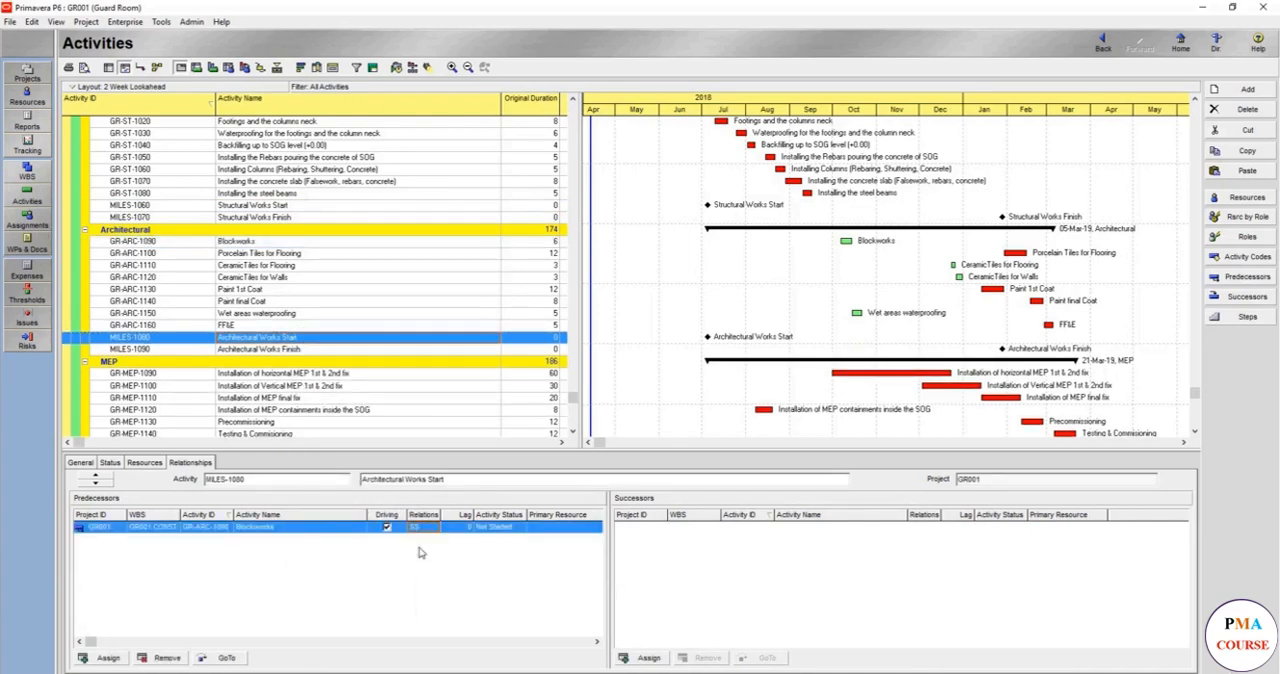
{"action": "left_click", "coordinate": [282, 243]}
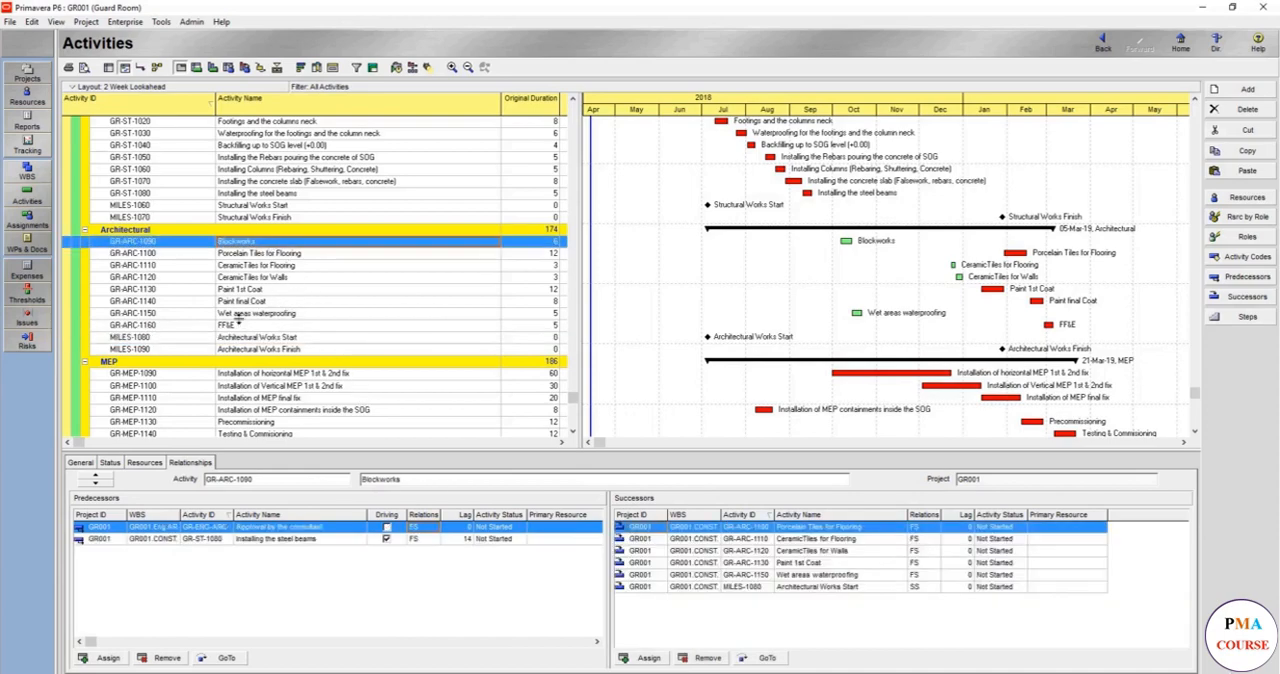
- Assign architectural activities GR-ARC-1090 through GR-ARC-1160 as predecessors of the Architectural Works Finish milestone
{"action": "left_click", "coordinate": [280, 352]}
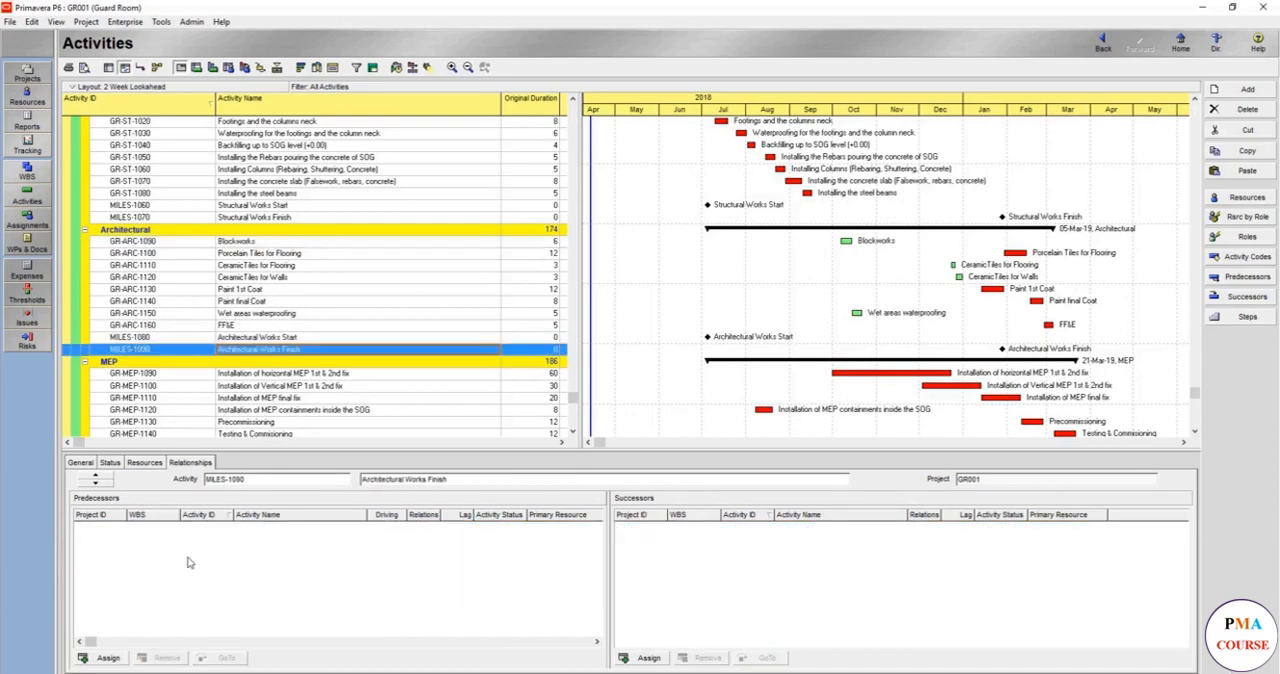
{"action": "left_click", "coordinate": [104, 658]}
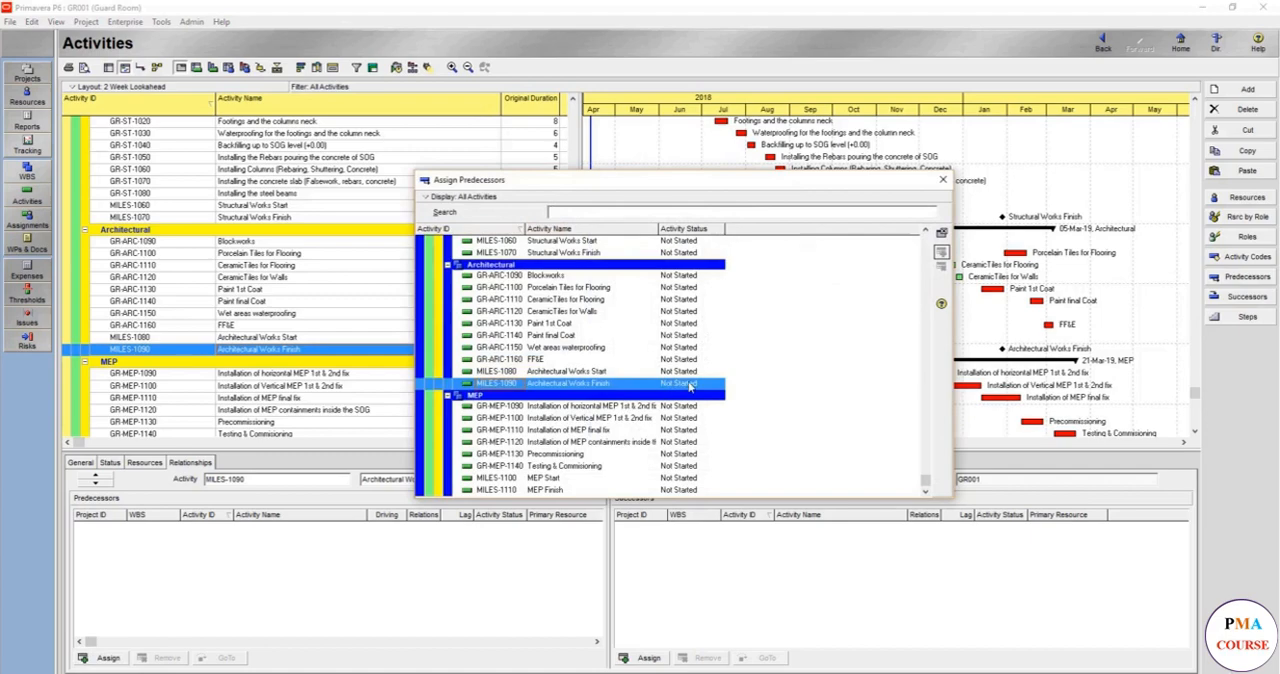
{"action": "left_click", "coordinate": [548, 279]}
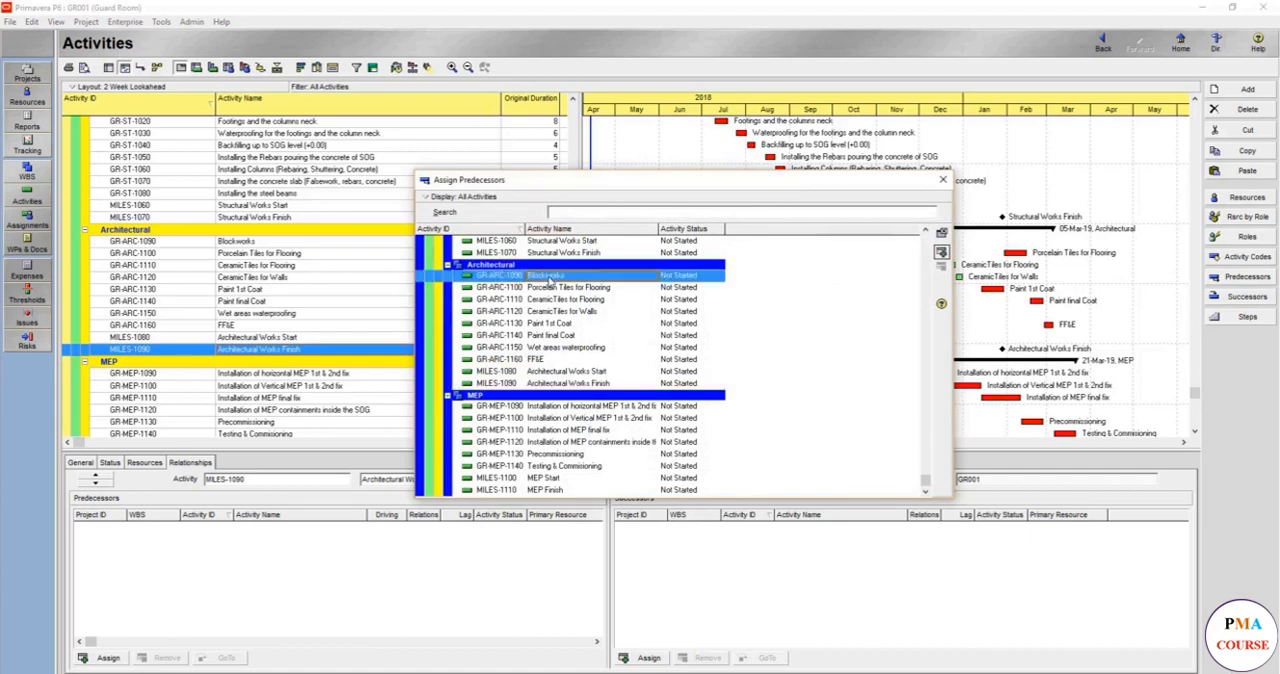
{"action": "left_click", "coordinate": [550, 360], "text": "shift"}
{"action": "left_click", "coordinate": [941, 253]}
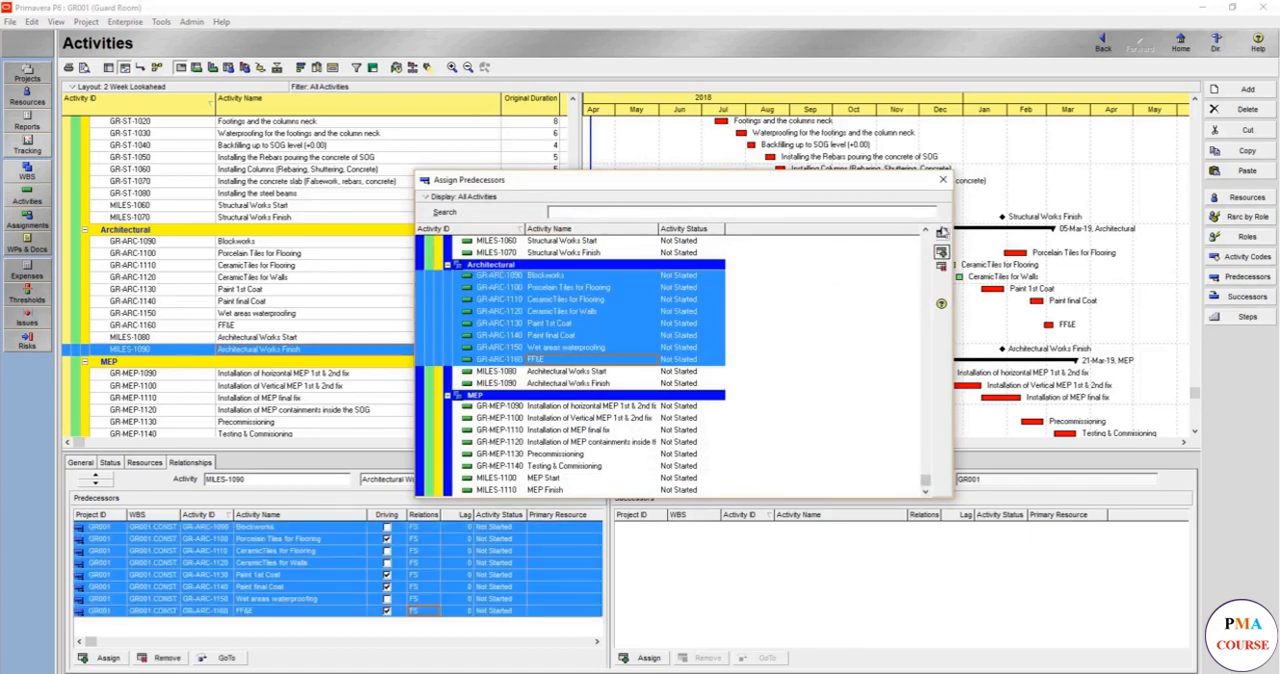
{"action": "left_click", "coordinate": [942, 180]}
- Link Installation of horizontal MEP 1st & 2nd fix (GR-MEP-1090) to the MEP Start milestone with an SS relationship
{"action": "scroll", "coordinate": [345, 357], "scroll_direction": "down", "scroll_amount": 1}
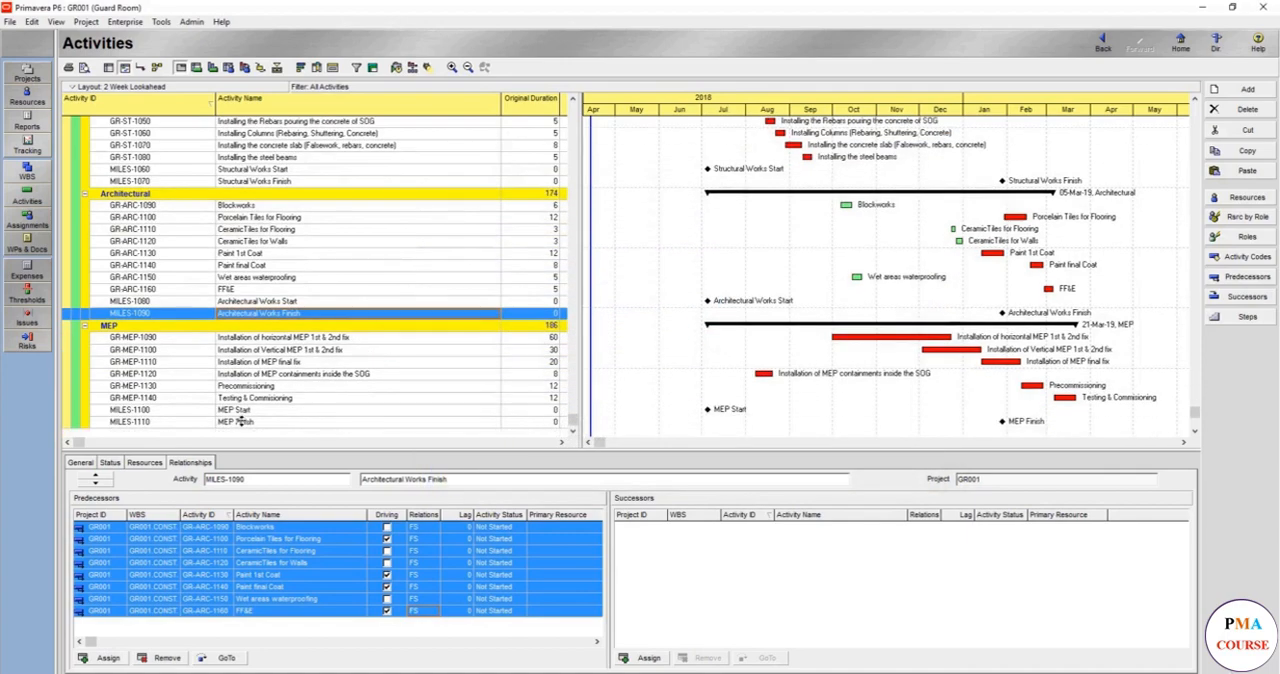
{"action": "left_click", "coordinate": [291, 339]}
{"action": "left_click", "coordinate": [245, 411], "text": "ctrl"}
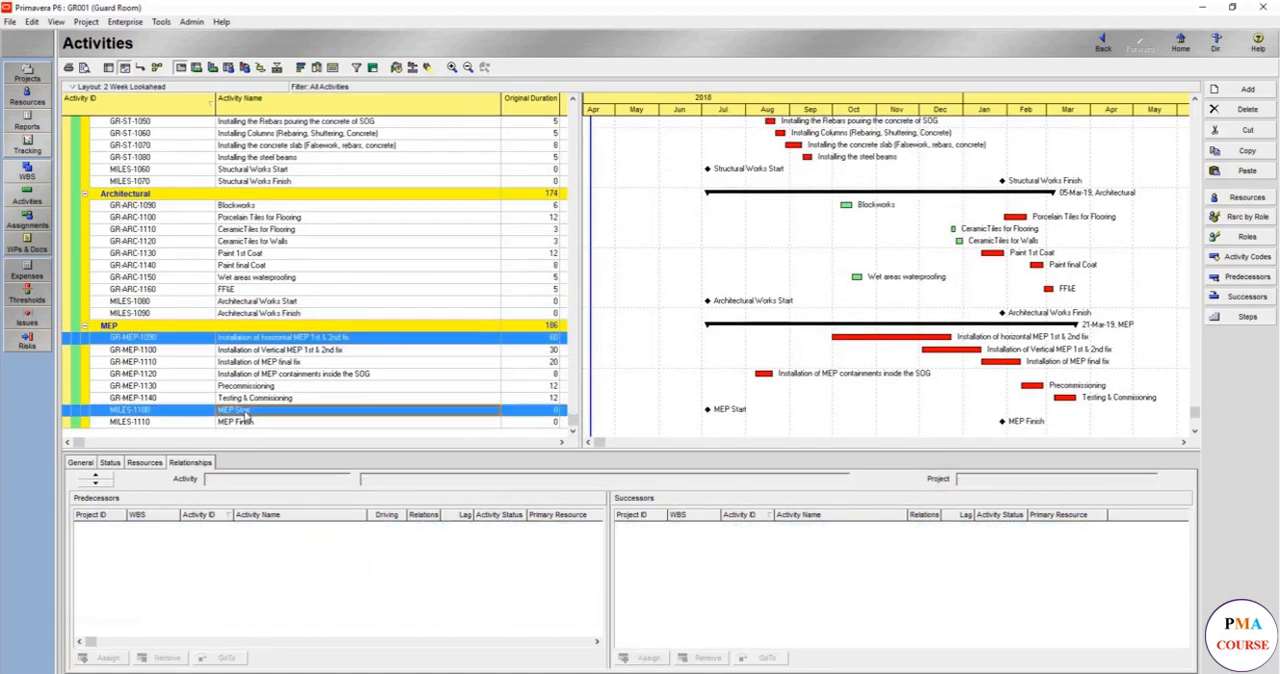
{"action": "right_click", "coordinate": [246, 411]}
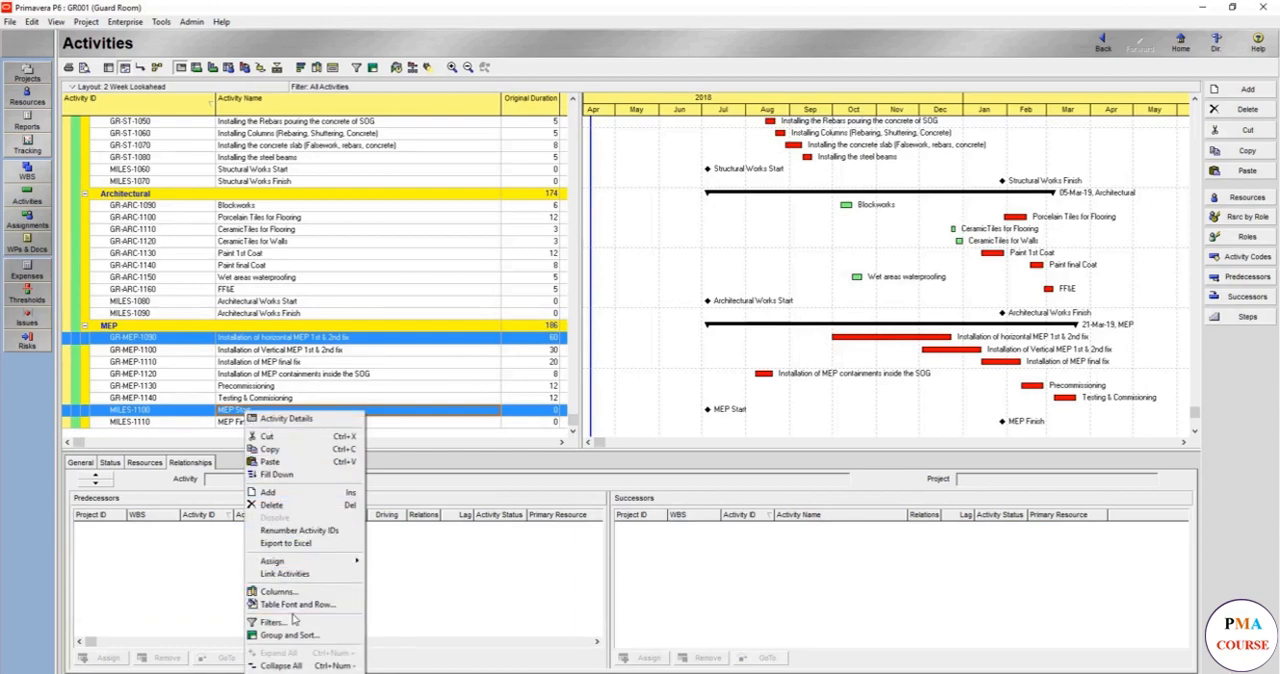
{"action": "left_click", "coordinate": [285, 574]}
{"action": "left_click", "coordinate": [263, 418]}
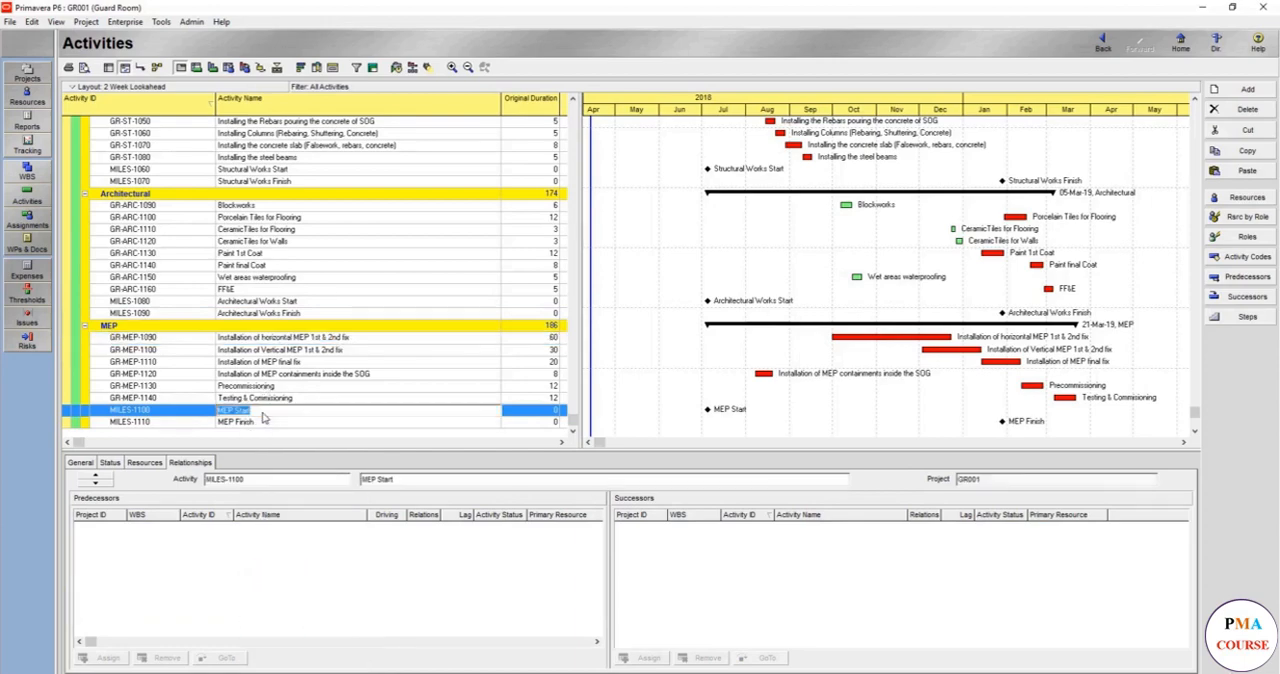
{"action": "left_click", "coordinate": [428, 540]}
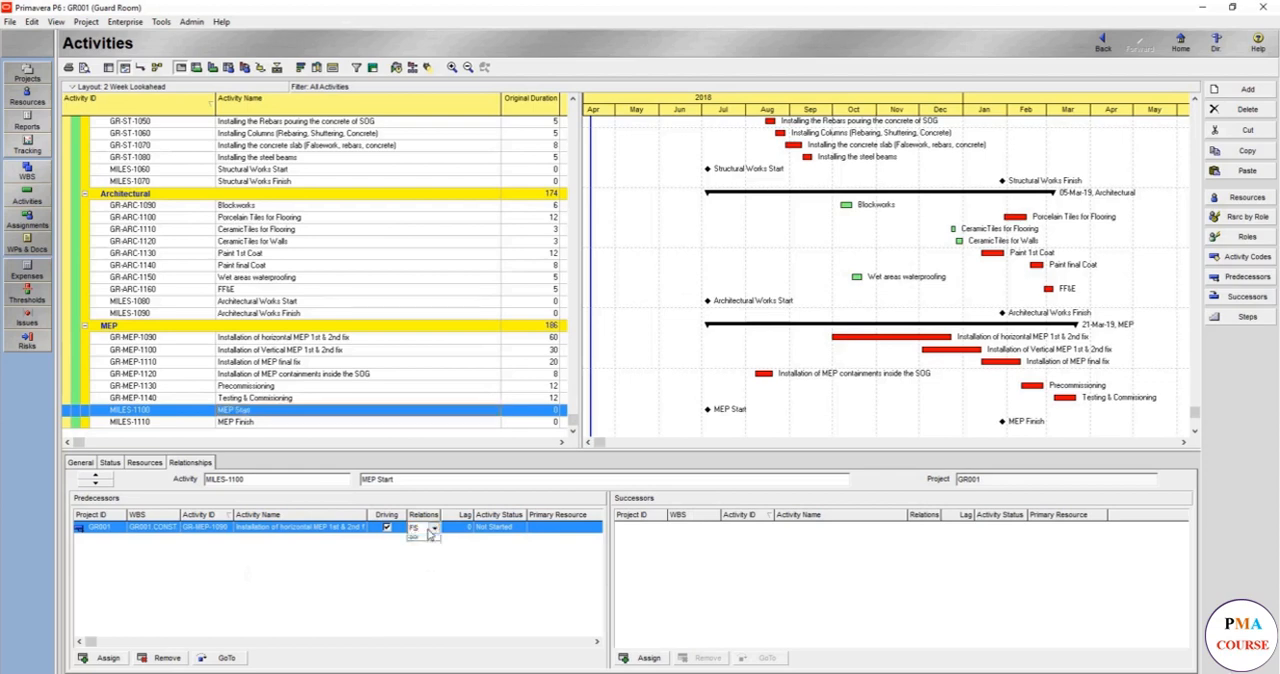
{"action": "left_click", "coordinate": [424, 549]}
{"action": "left_click", "coordinate": [261, 424]}
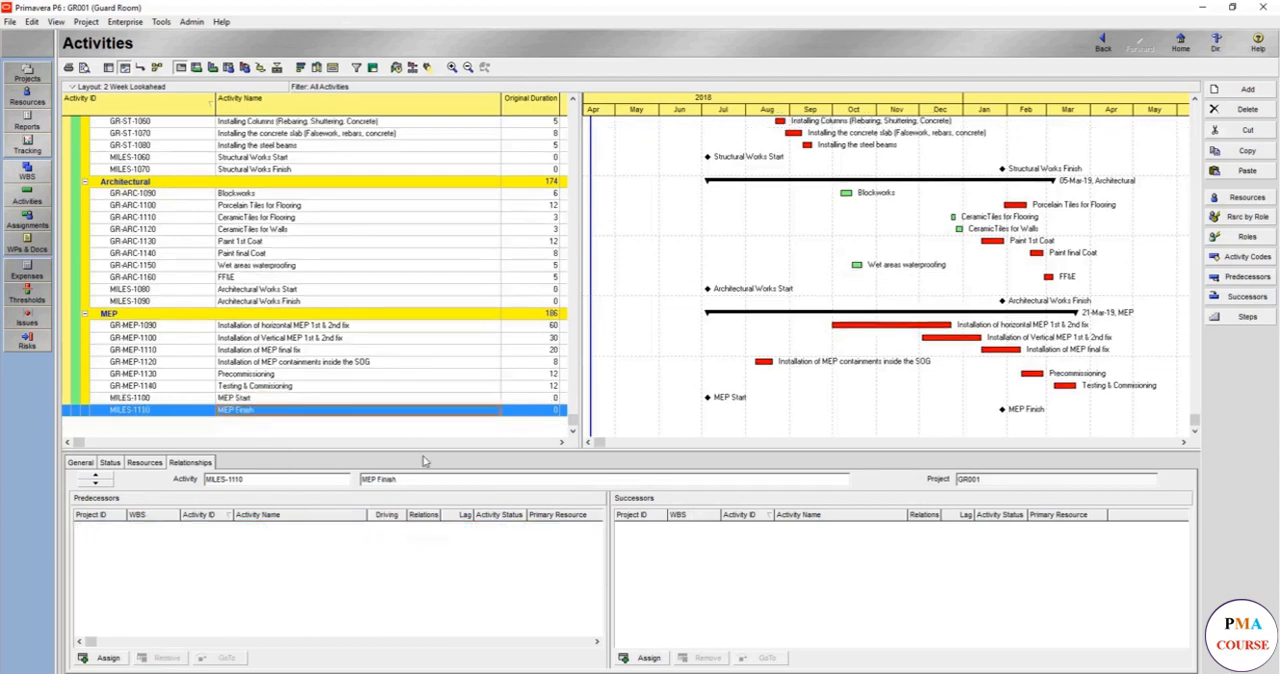
{"action": "left_click", "coordinate": [258, 332]}
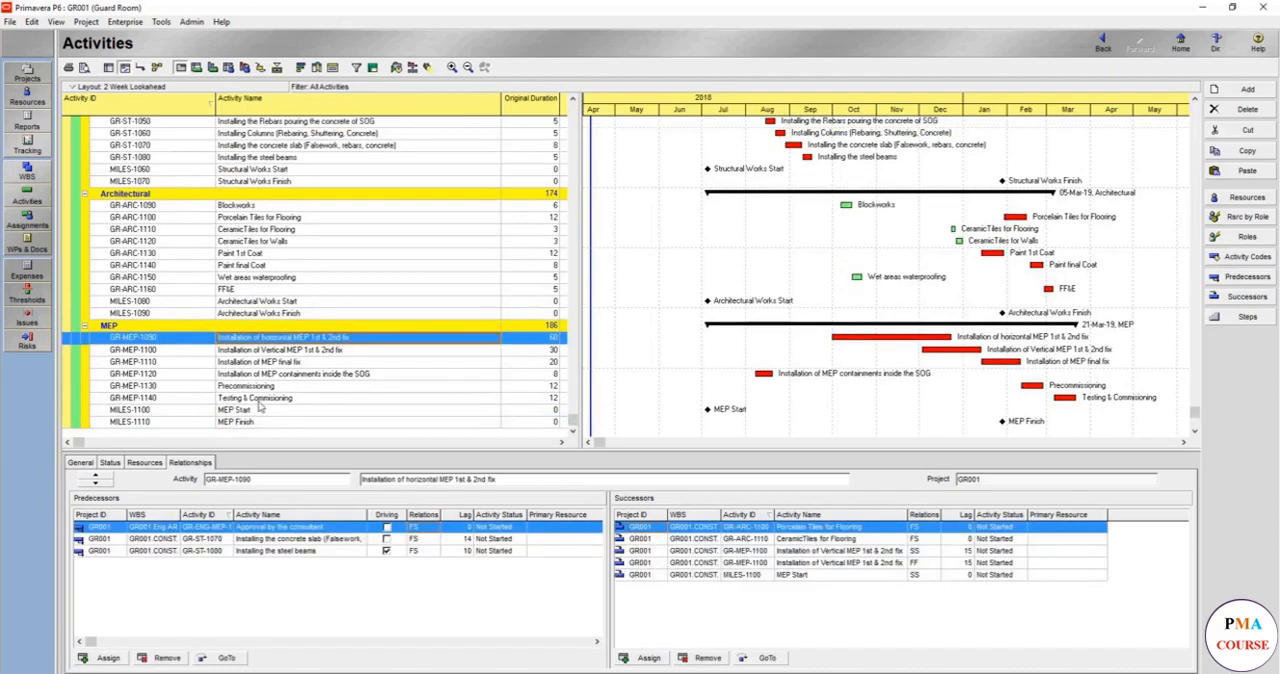
{"action": "left_click", "coordinate": [259, 398], "text": "ctrl"}
{"action": "left_click", "coordinate": [285, 345]}
{"action": "left_click", "coordinate": [279, 398], "text": "shift"}
{"action": "right_click", "coordinate": [279, 398]}
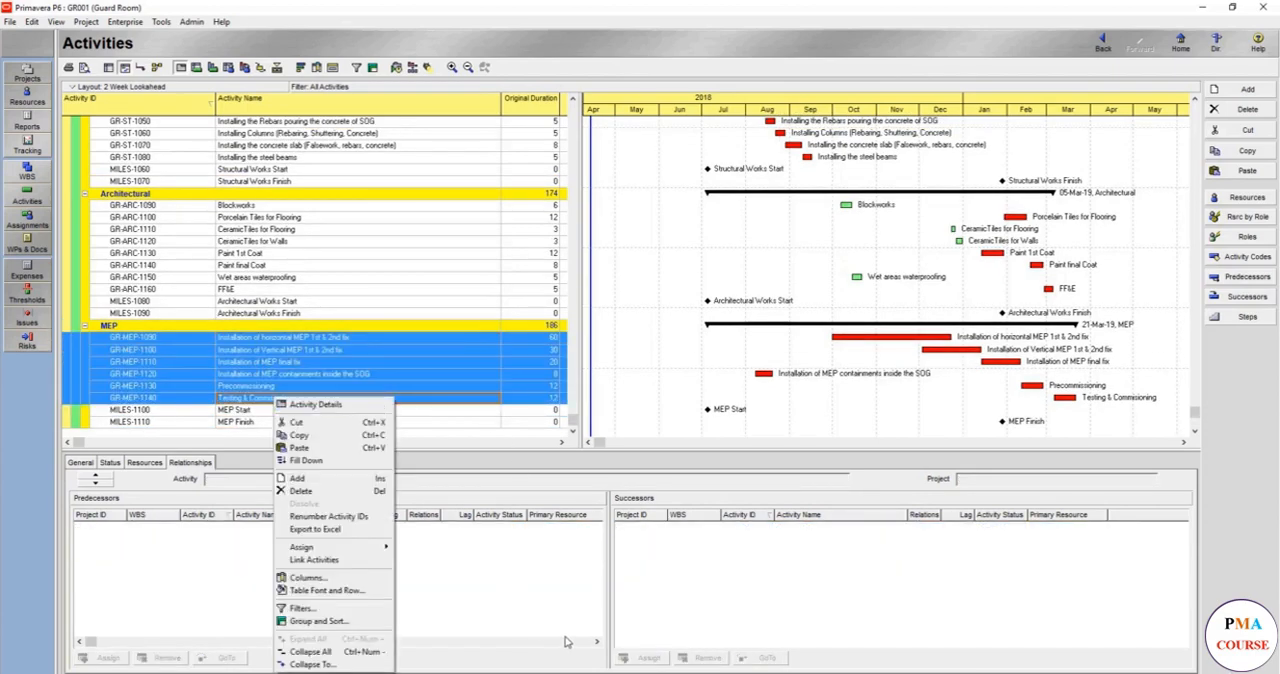
{"action": "left_click", "coordinate": [455, 480]}
- Assign MEP activities GR-MEP-1090 through GR-MEP-1140 as predecessors of the MEP Finish milestone
{"action": "left_click", "coordinate": [250, 421]}
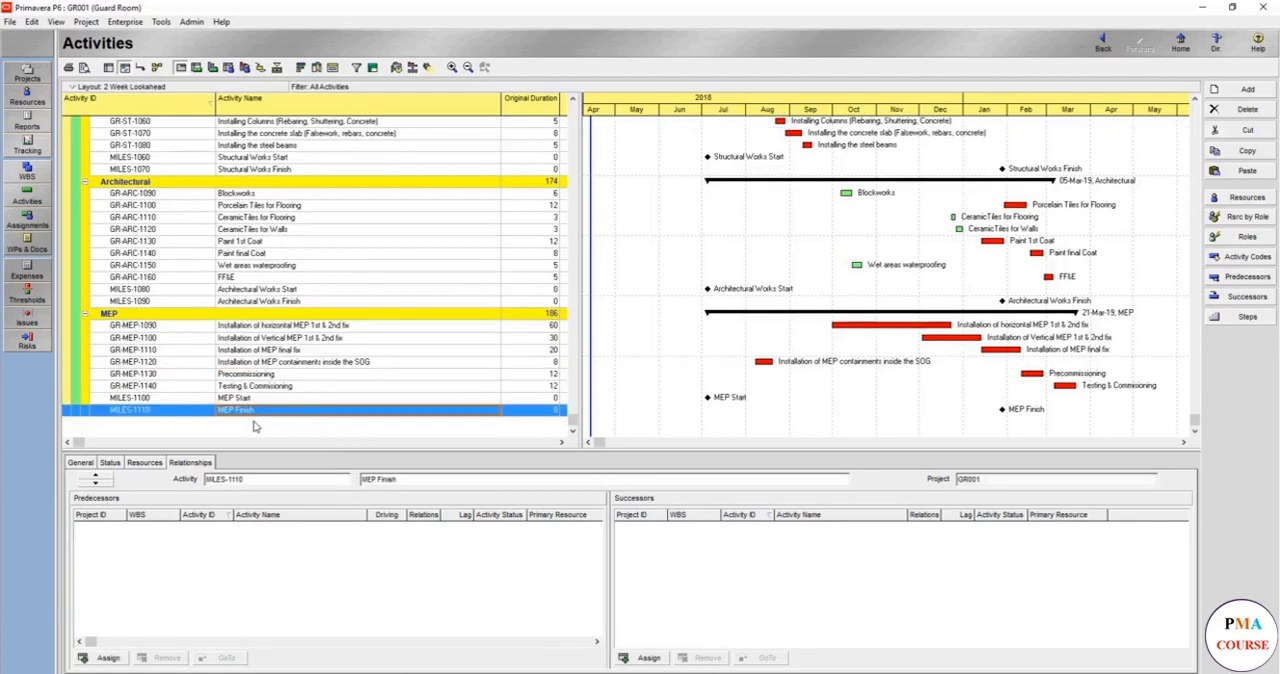
{"action": "left_click", "coordinate": [106, 657]}
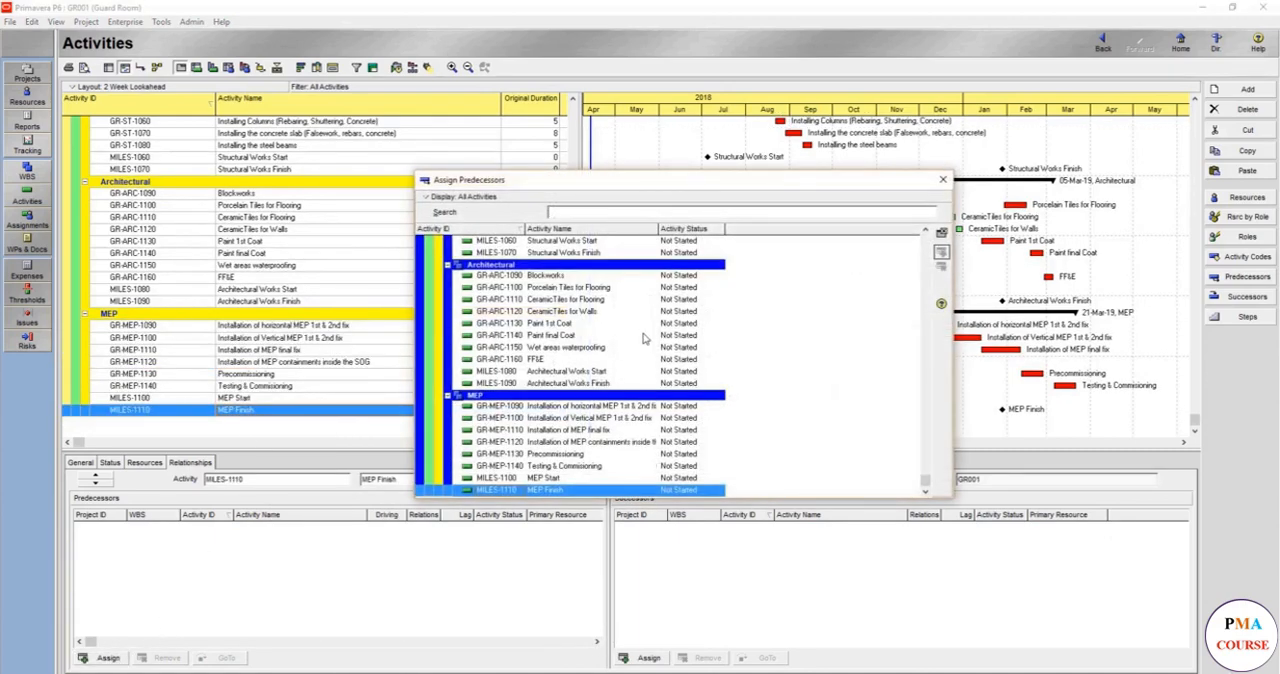
{"action": "left_click", "coordinate": [599, 408]}
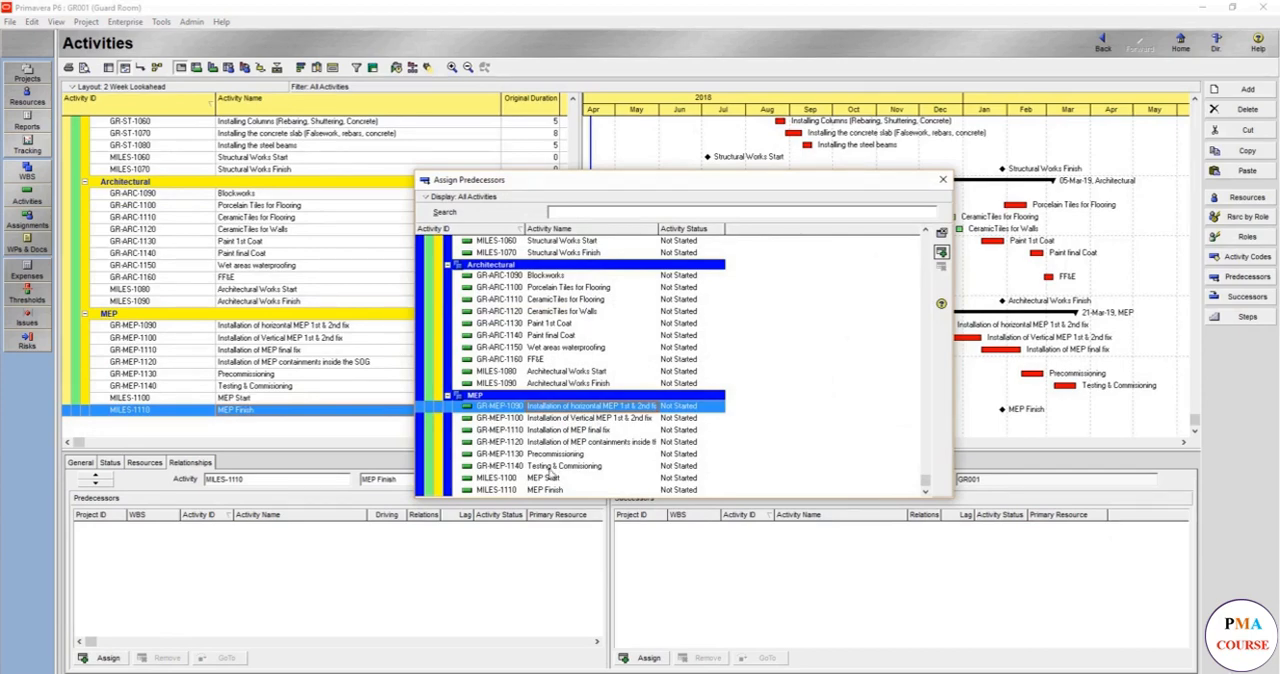
{"action": "left_click", "coordinate": [550, 466], "text": "shift"}
{"action": "left_click", "coordinate": [941, 252]}
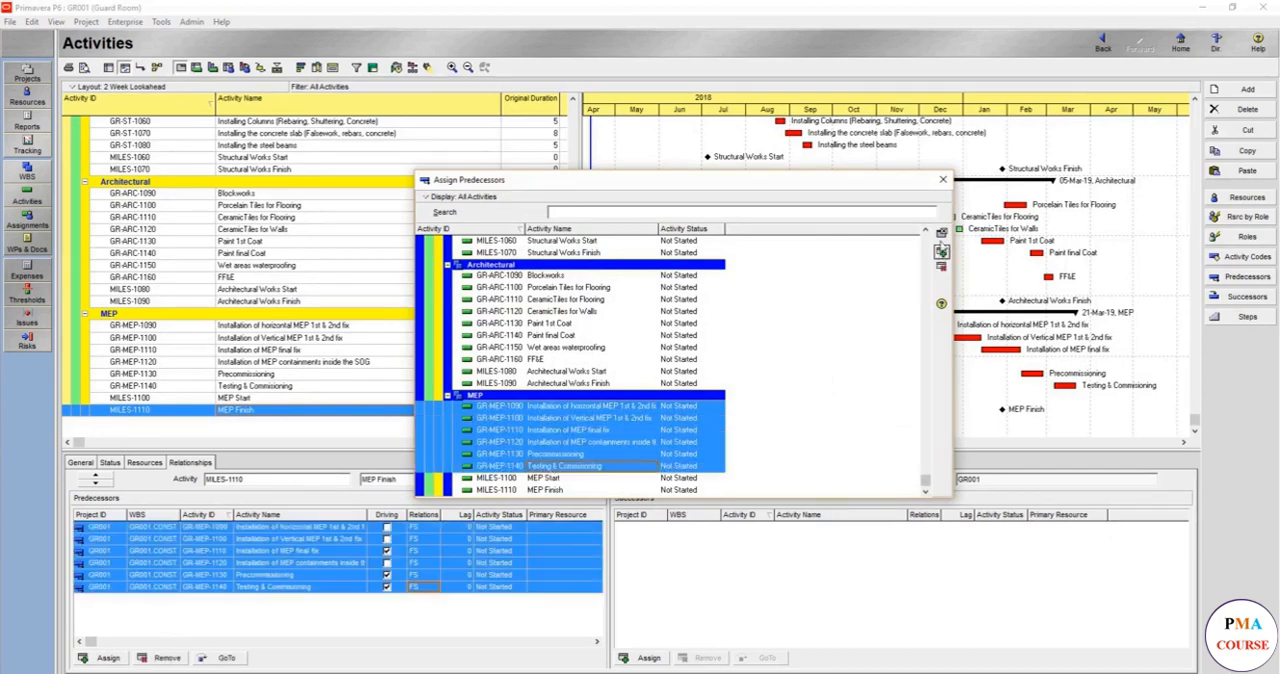
{"action": "left_click", "coordinate": [942, 181]}
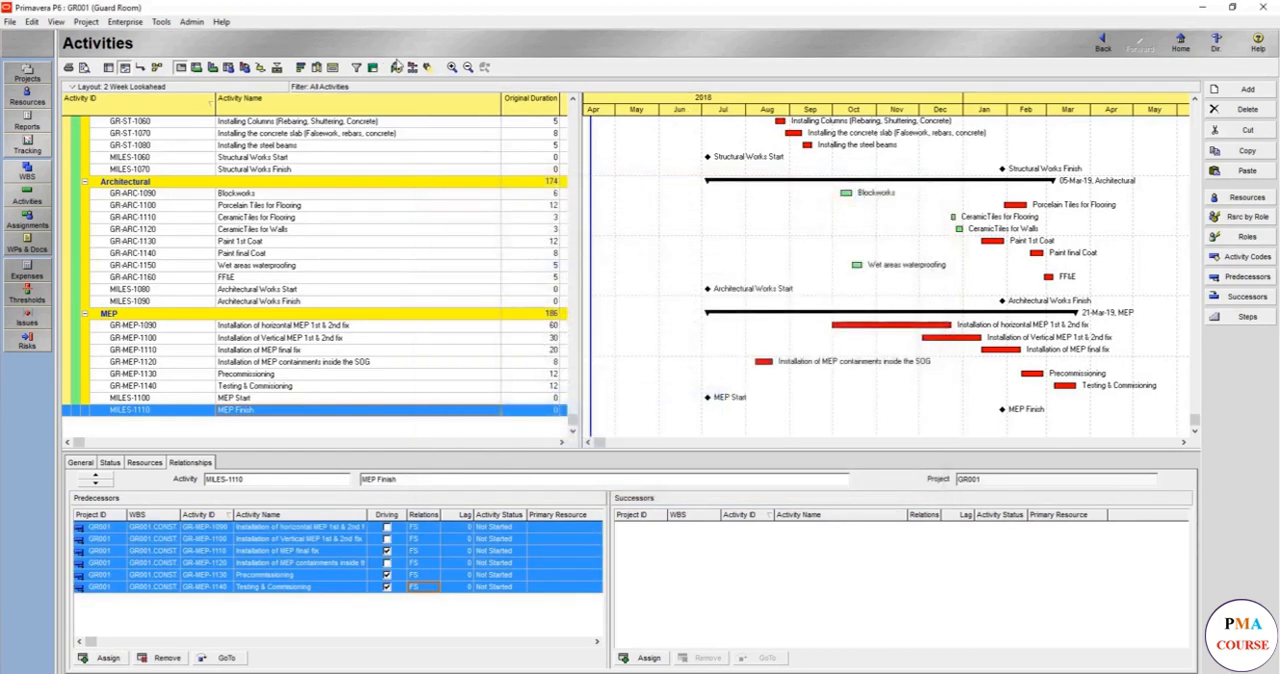
- Reschedule the project and review the milestone positions in the Gantt chart from the Construction phase up to the General group
{"action": "left_click", "coordinate": [397, 67]}
{"action": "key", "text": "Return"}
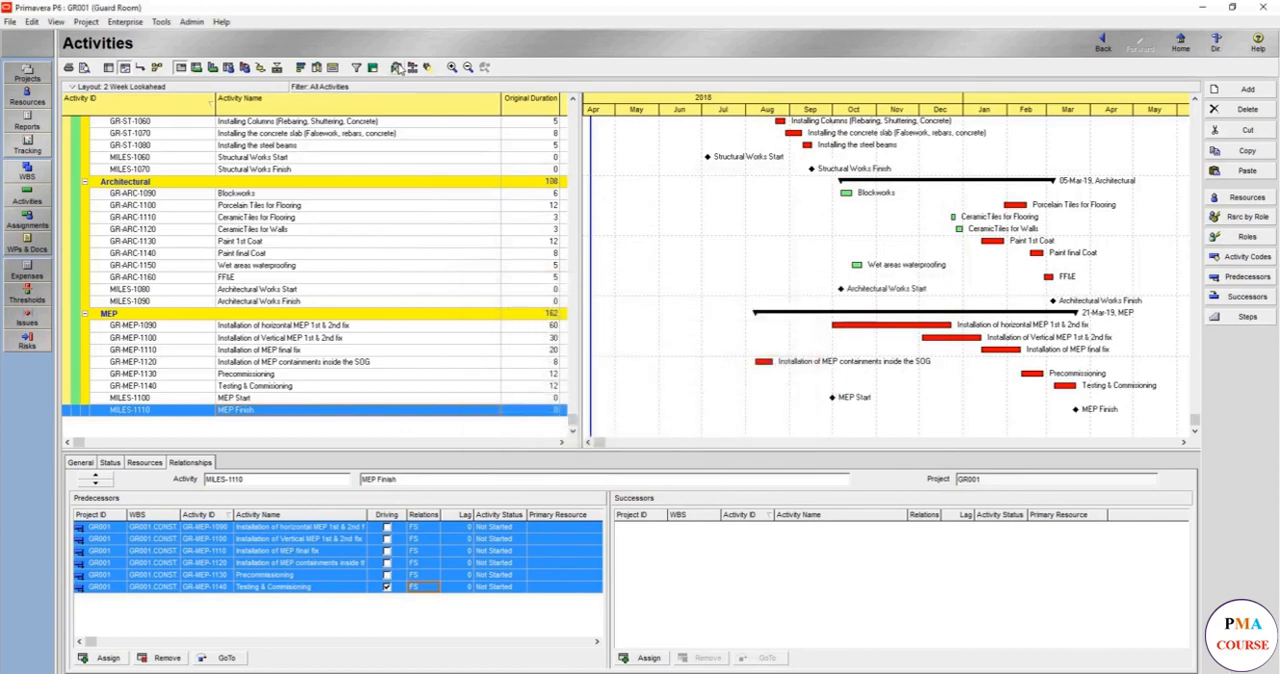
{"action": "left_click", "coordinate": [772, 255]}
{"action": "scroll", "coordinate": [770, 257], "scroll_direction": "up", "scroll_amount": 3}
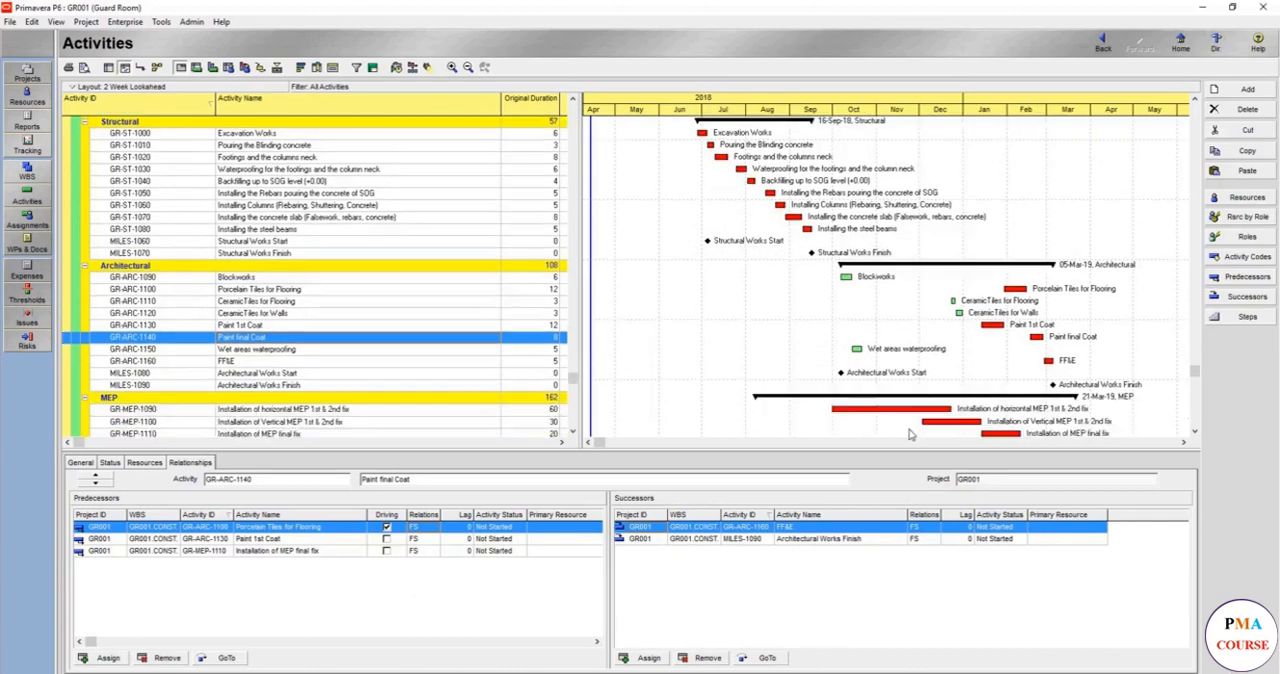
{"action": "scroll", "coordinate": [866, 425], "scroll_direction": "down", "scroll_amount": 3}
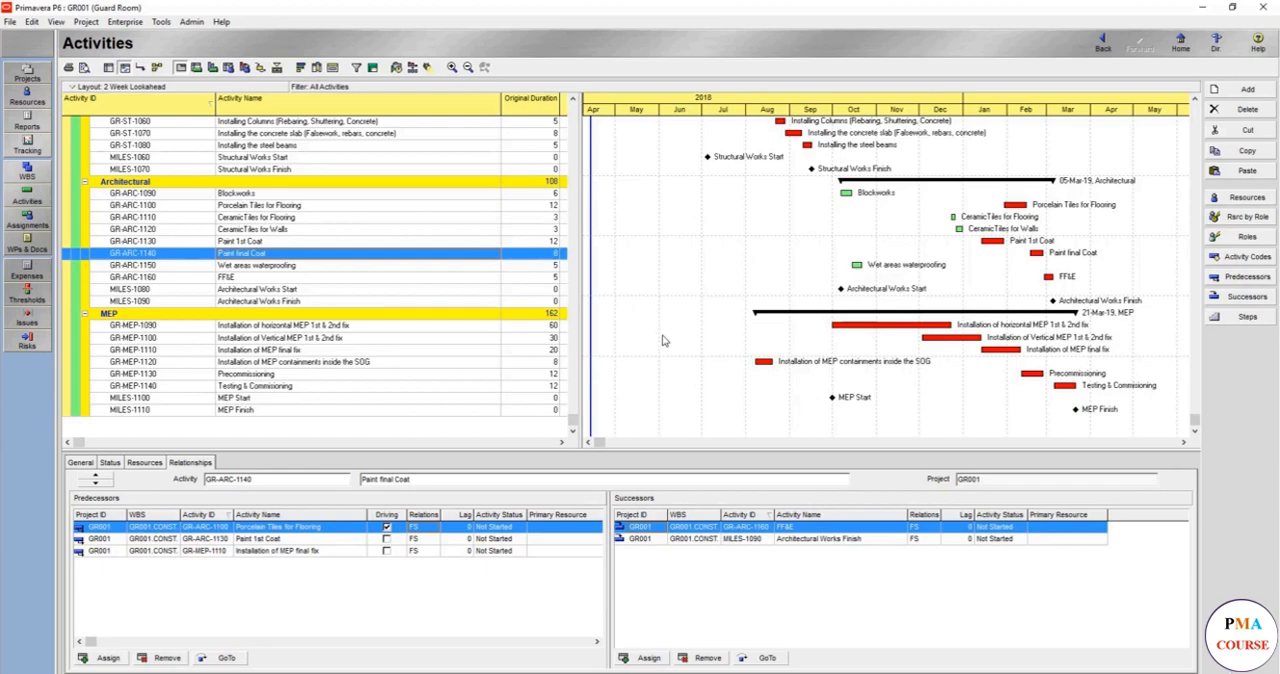
{"action": "scroll", "coordinate": [662, 341], "scroll_direction": "up", "scroll_amount": 10}
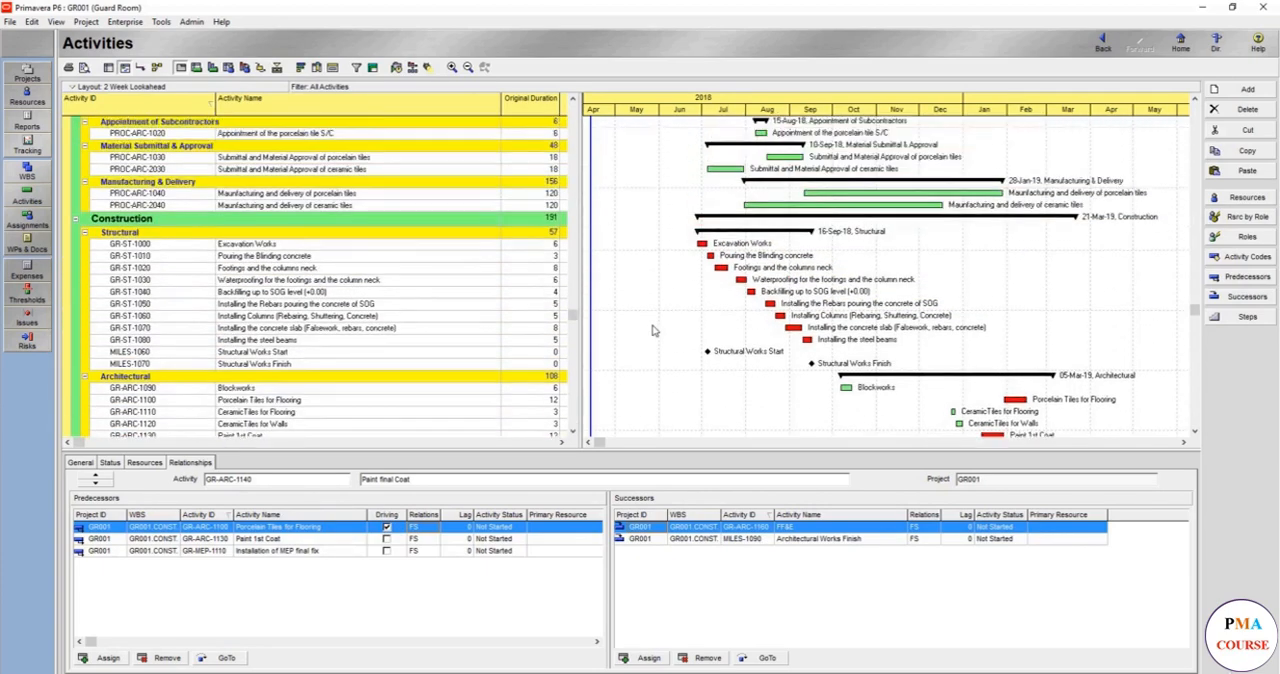
{"action": "scroll", "coordinate": [652, 330], "scroll_direction": "up", "scroll_amount": 10}
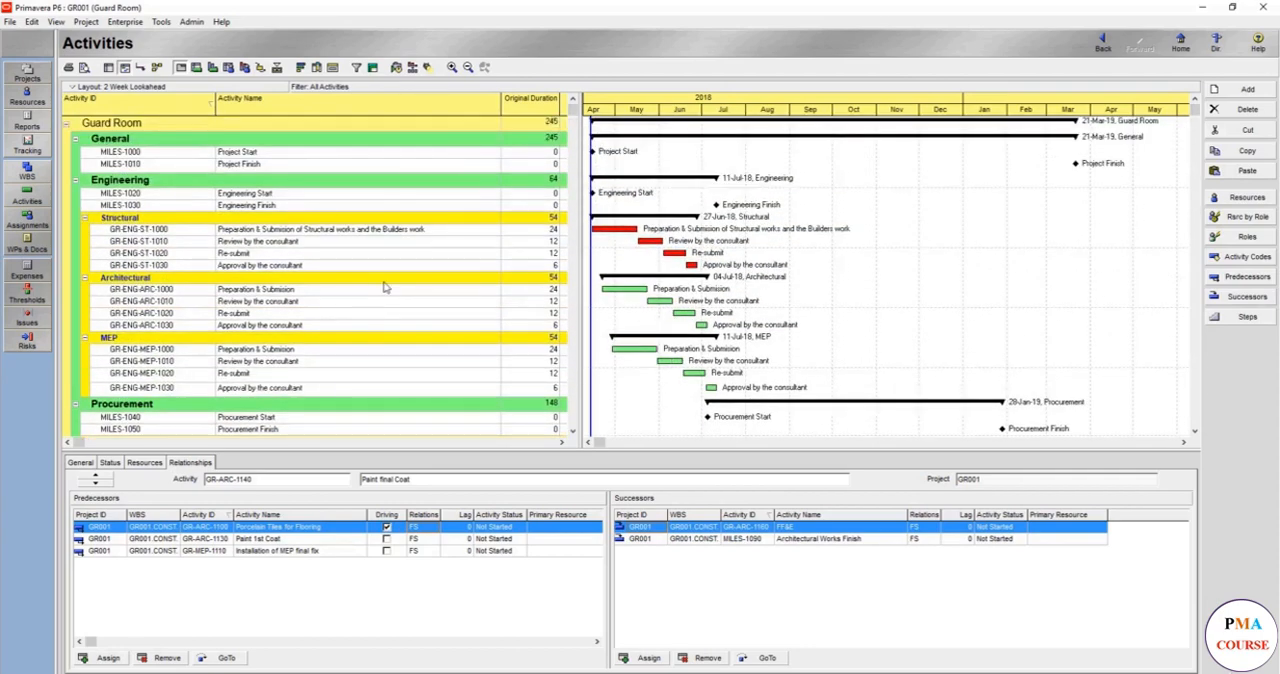
- Open the activity filters and browse to the Global filters
{"action": "right_click", "coordinate": [244, 234]}
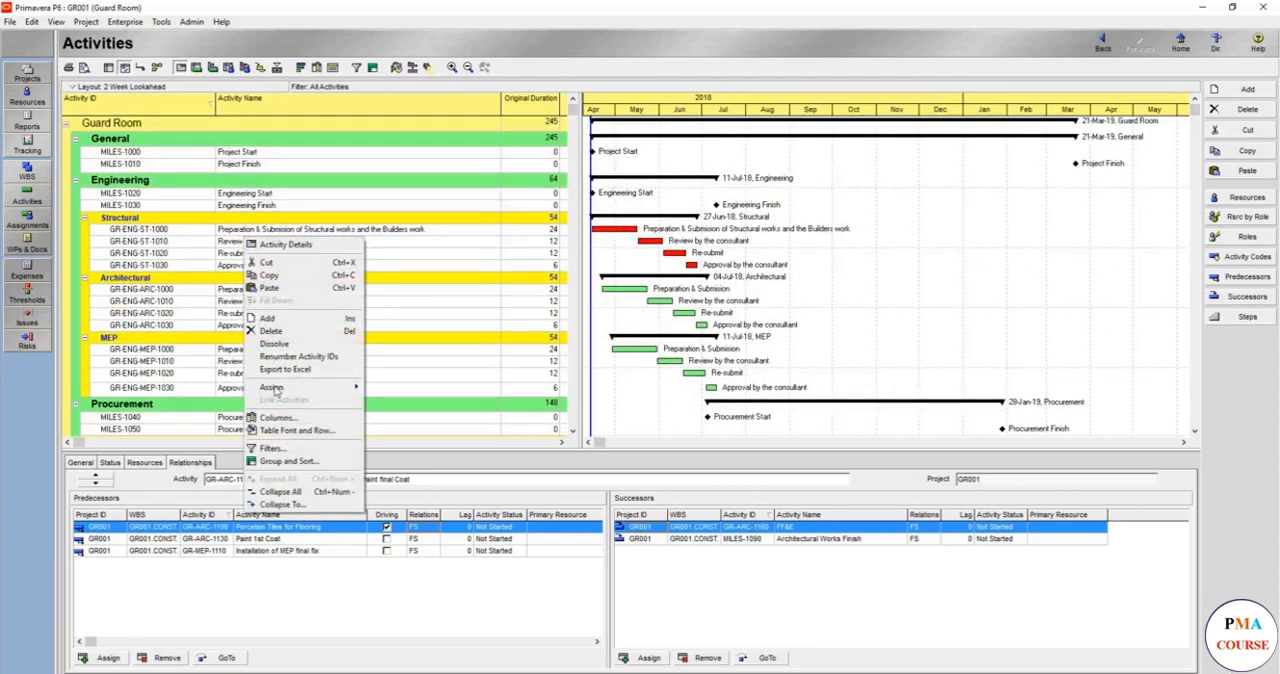
{"action": "left_click", "coordinate": [280, 450]}
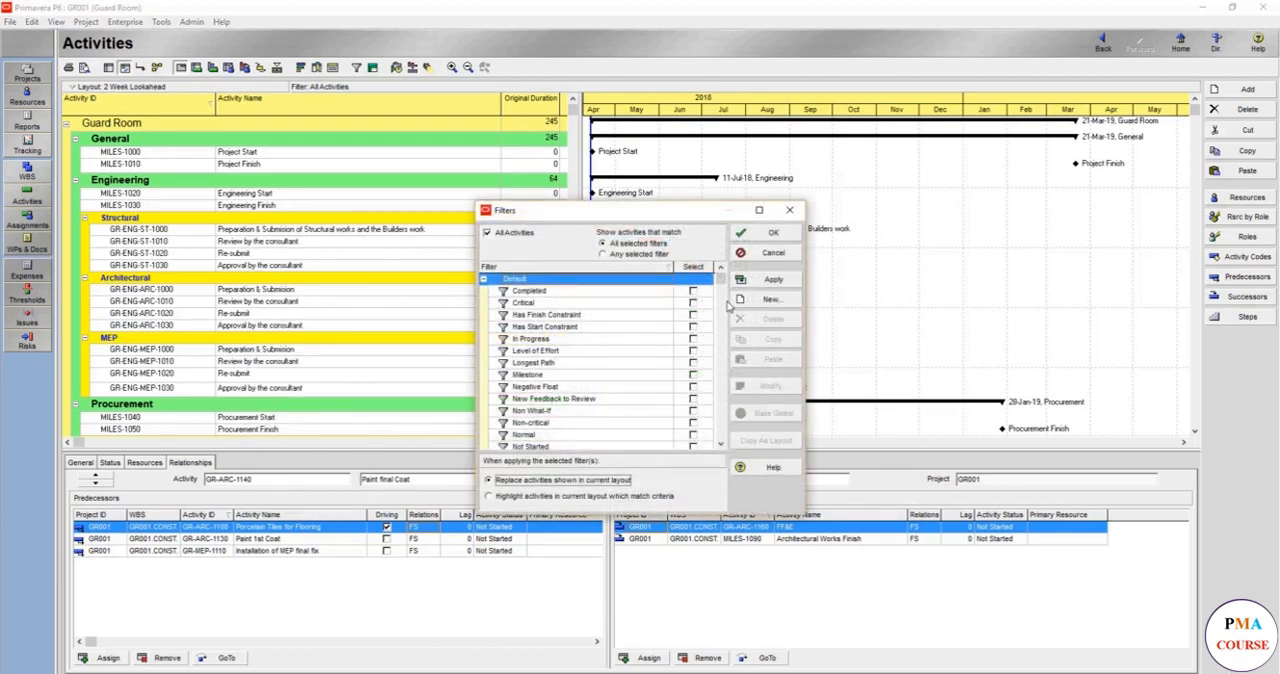
{"action": "scroll", "coordinate": [728, 306], "scroll_direction": "down", "scroll_amount": 10}
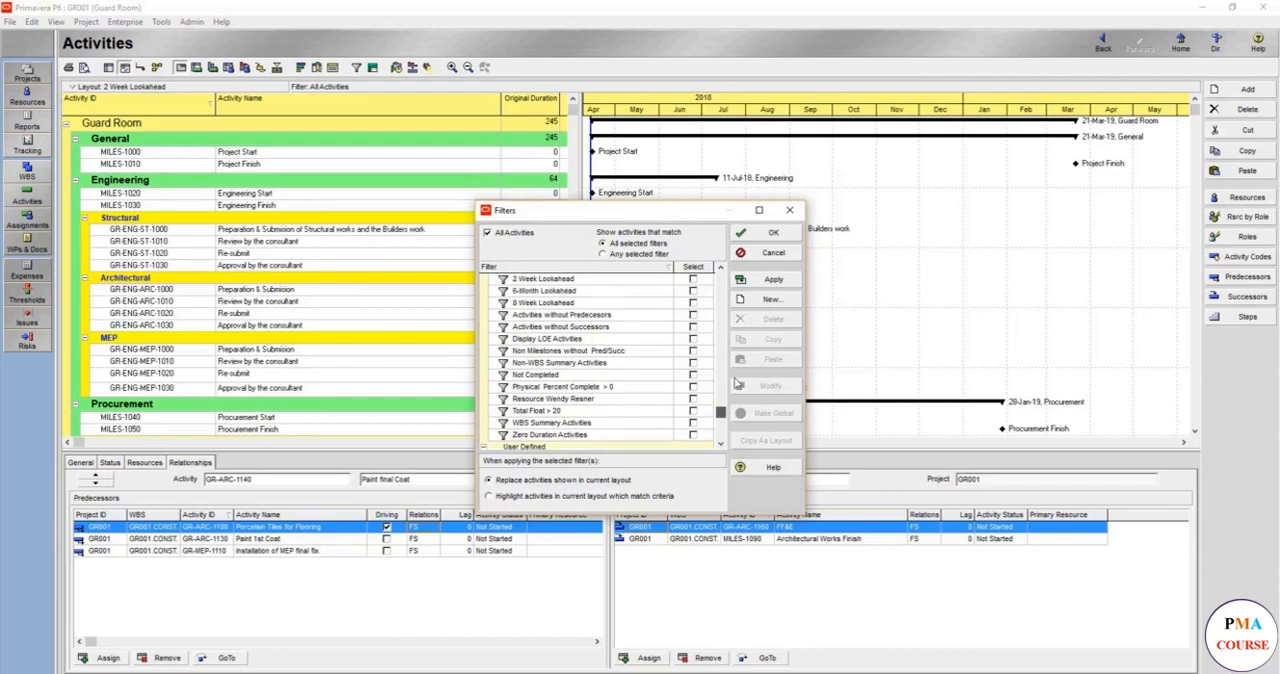
{"action": "left_click_drag", "start_coordinate": [738, 383], "coordinate": [740, 412]}
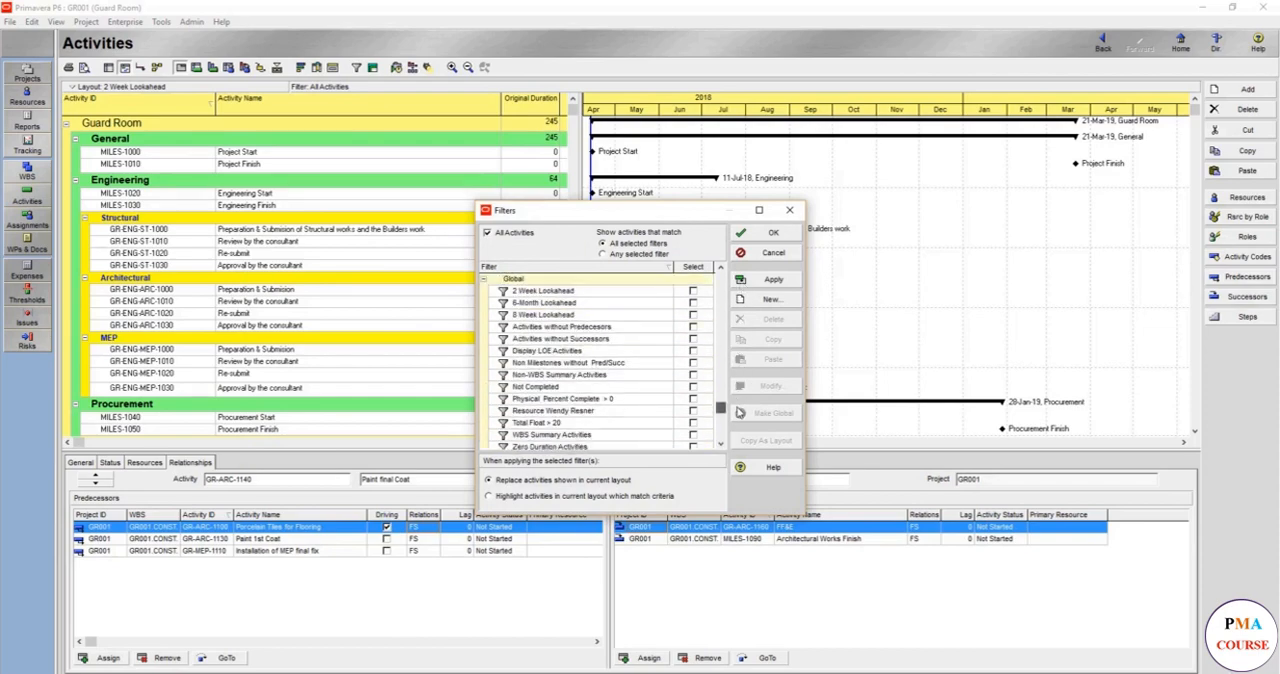